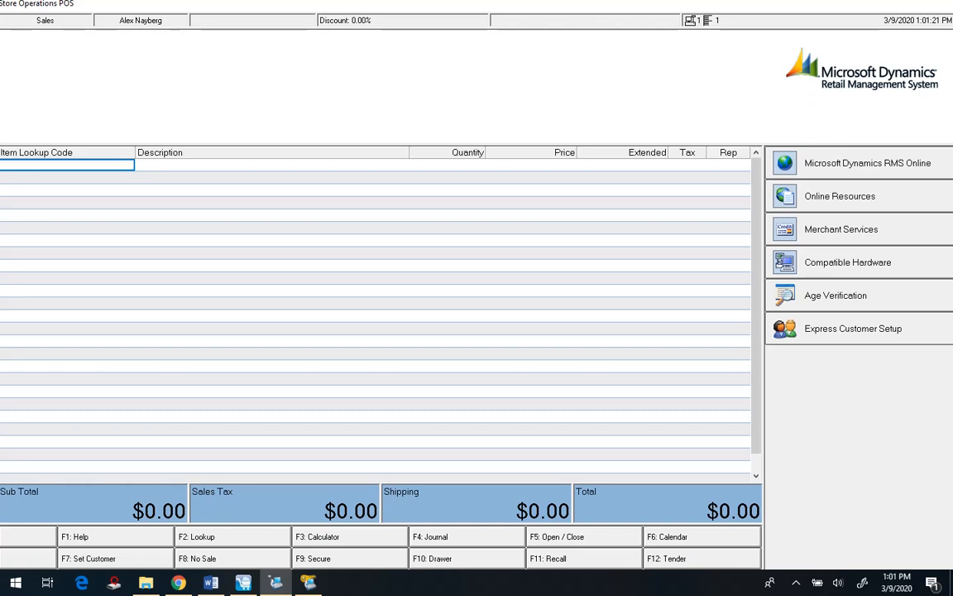
# Assign the existing customer from Kevins Retail Store to the current sale
pyautogui.press('F7')
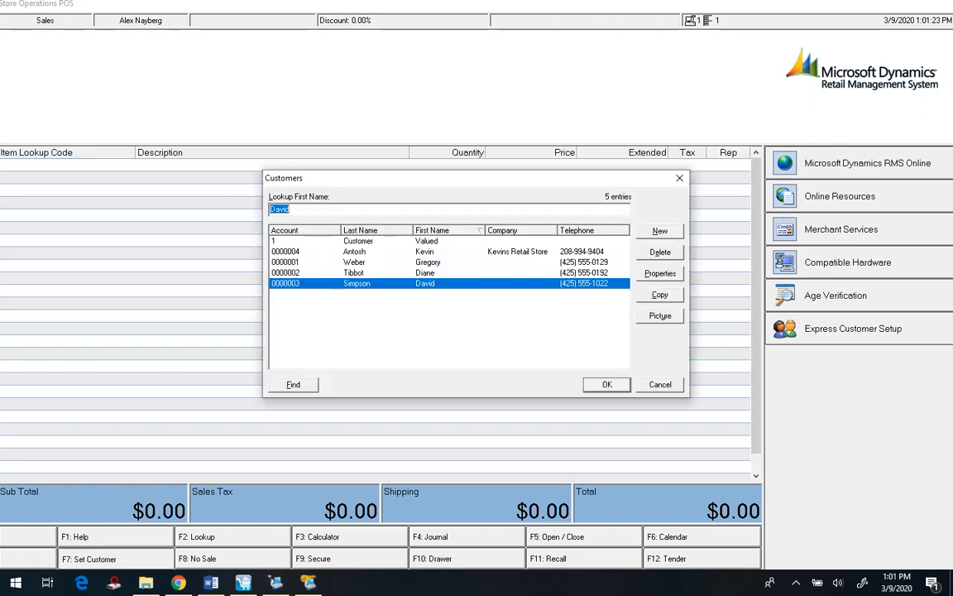
pyautogui.click(425, 252)
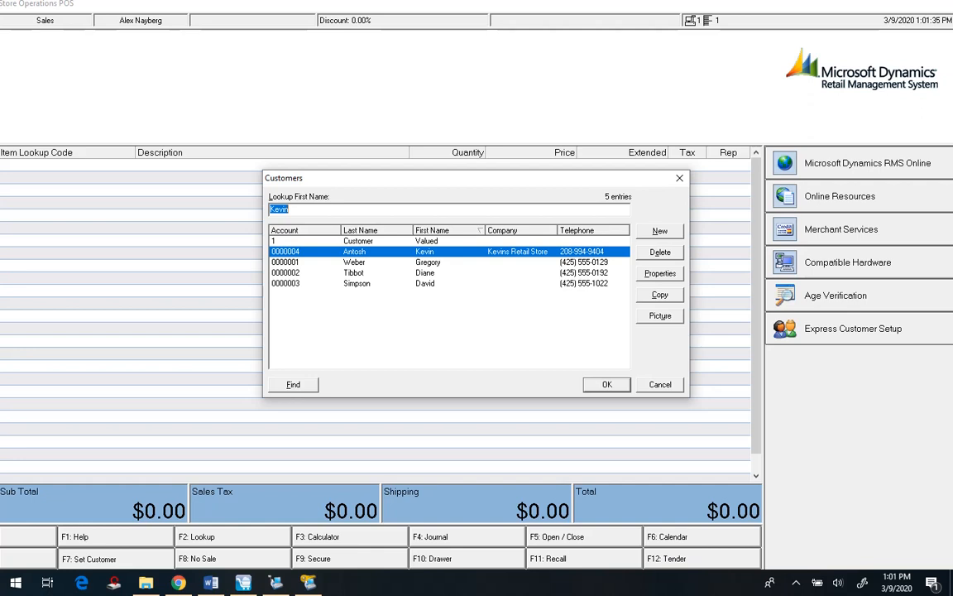
pyautogui.press('Return')
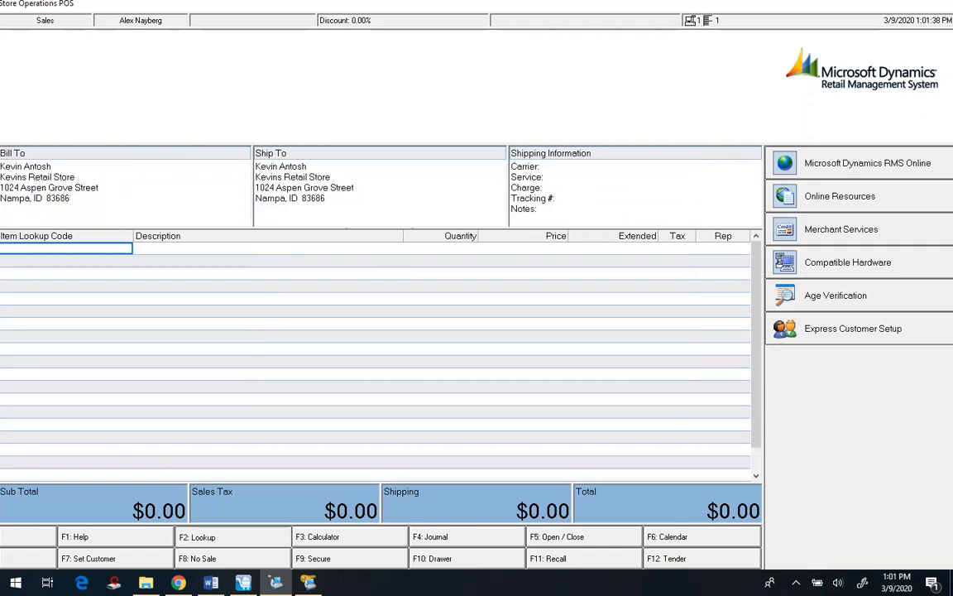
# Add one Nestle Pure Life 8oz Water to the sale and view the tender types without taking payment
pyautogui.press('F2')
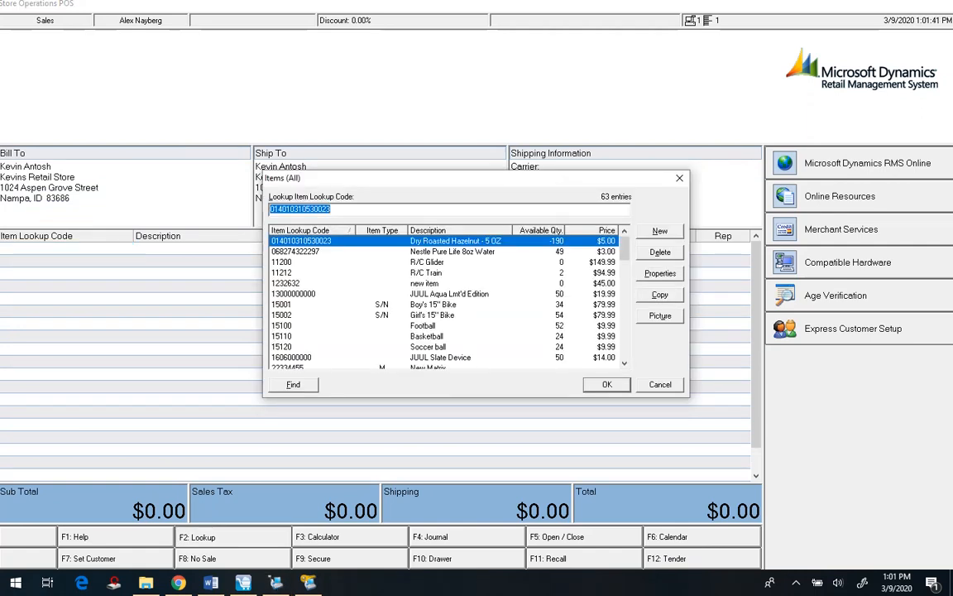
pyautogui.click(443, 252)
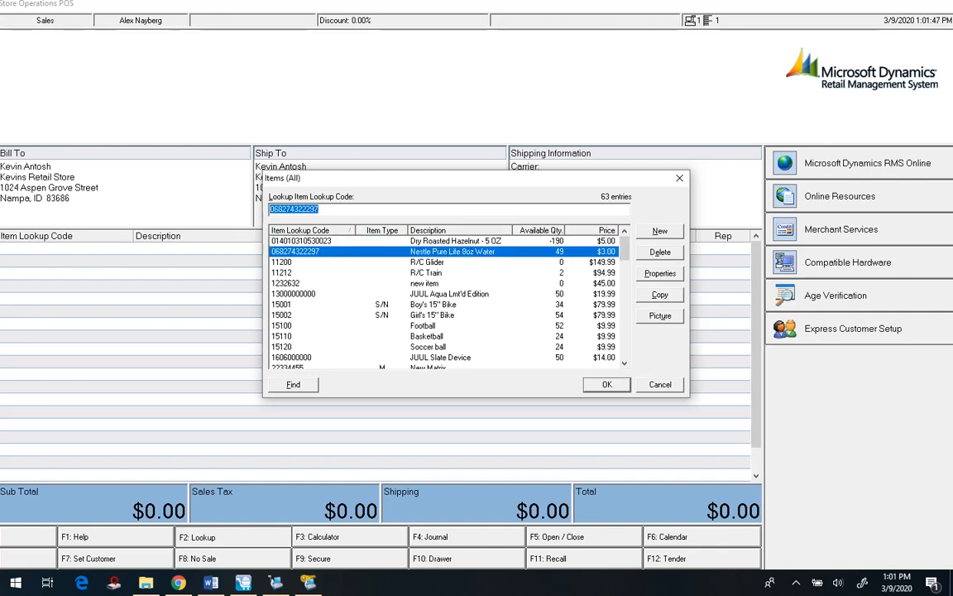
pyautogui.press('Return')
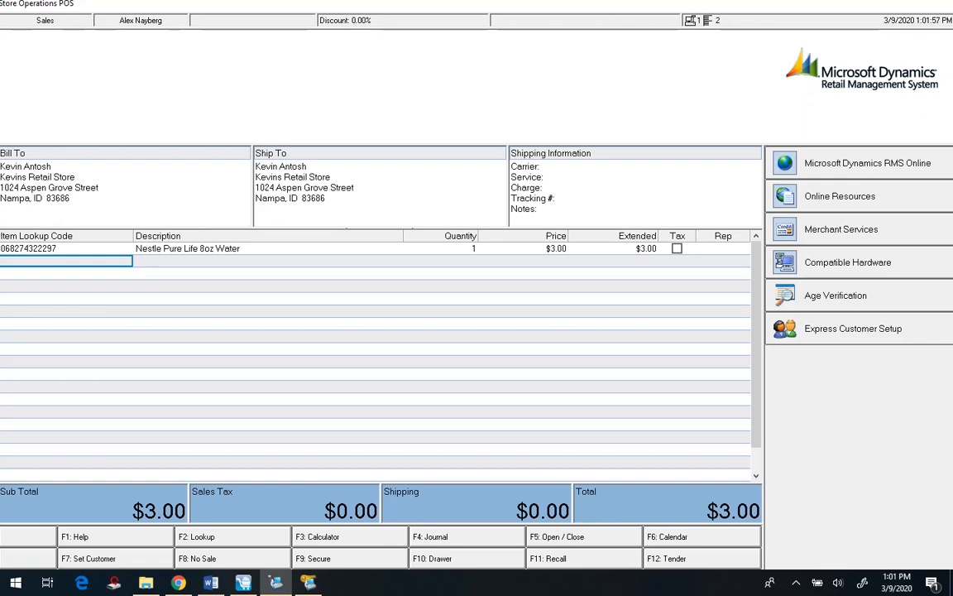
pyautogui.press('F12')
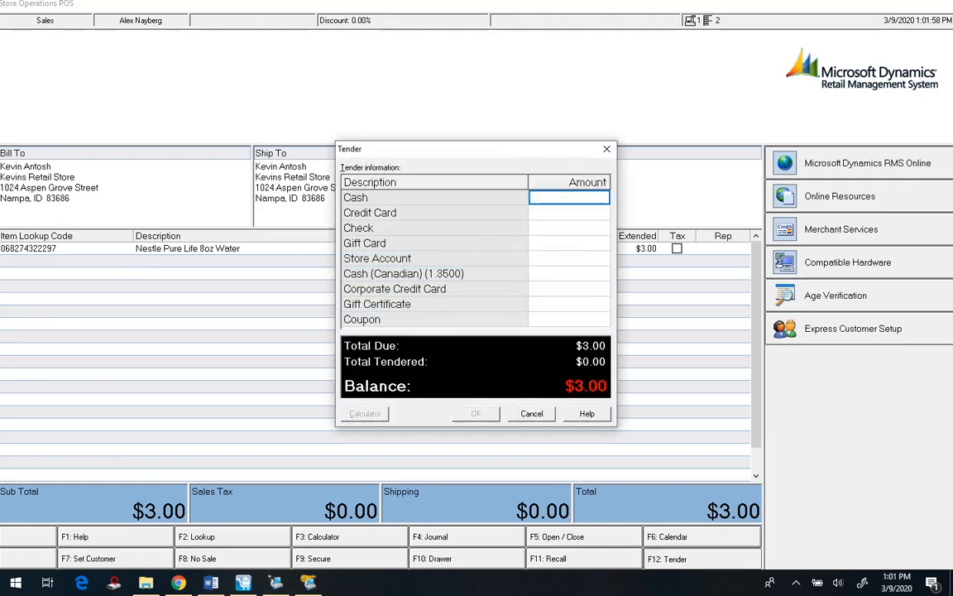
pyautogui.press('Escape')
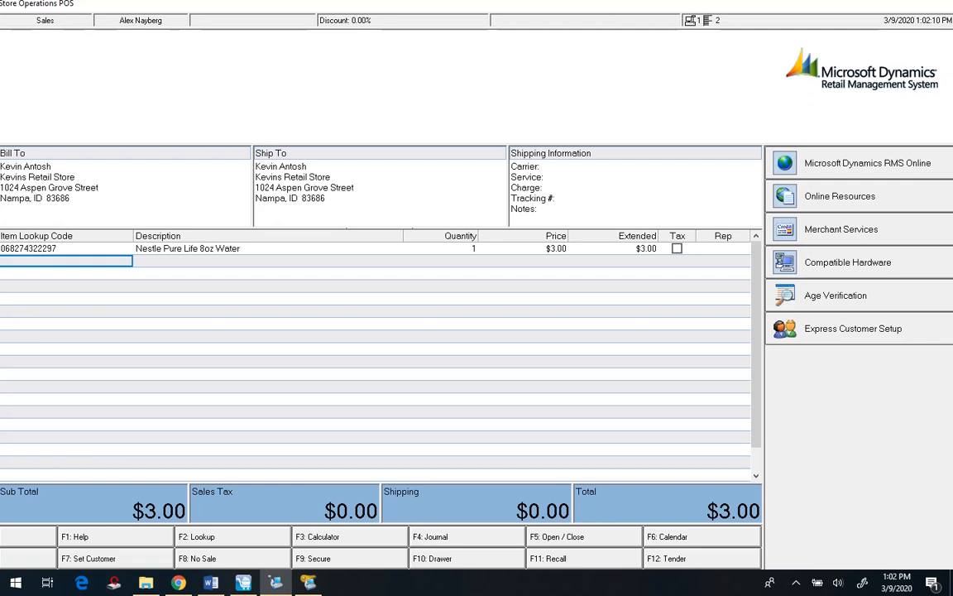
# Switch to Cloud Retailer POS, look up the customer by partial last name and select them for the sale
pyautogui.click(313, 584)
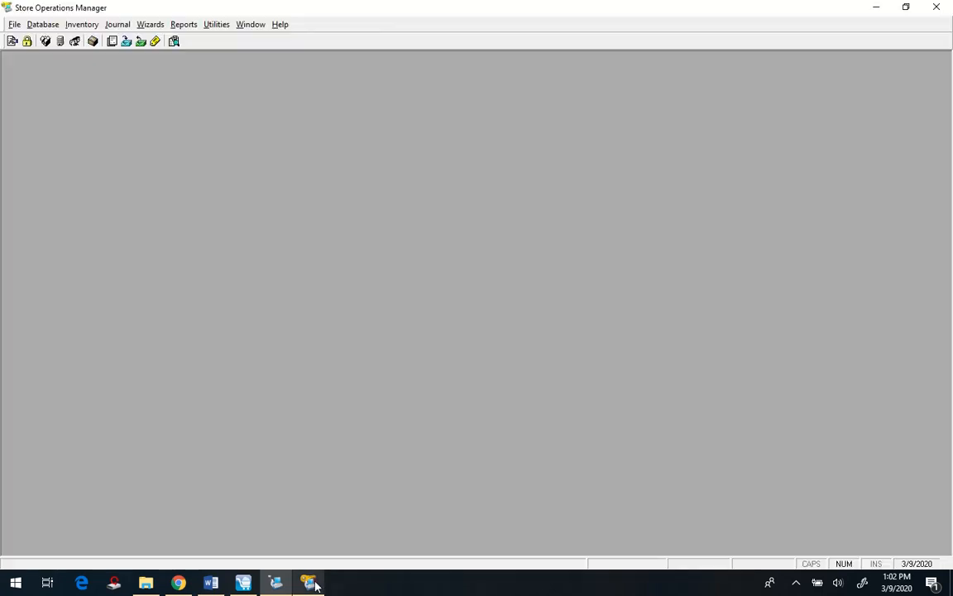
pyautogui.click(248, 583)
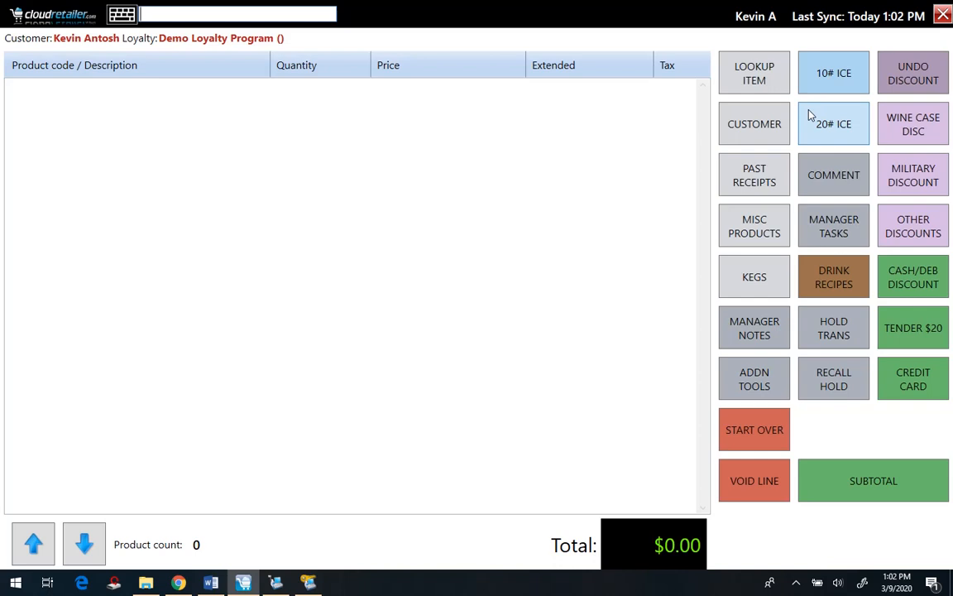
pyautogui.click(755, 130)
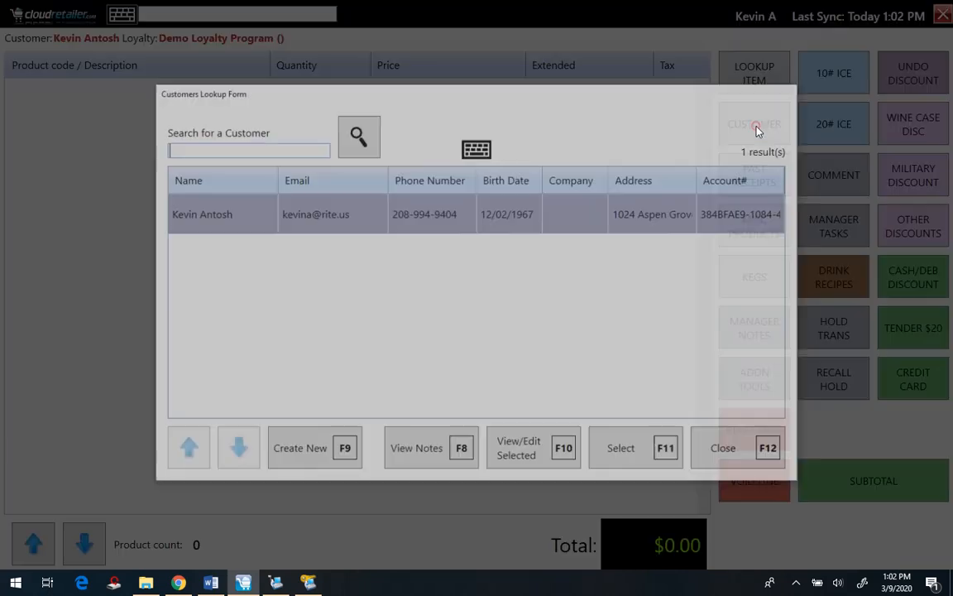
pyautogui.click(191, 148)
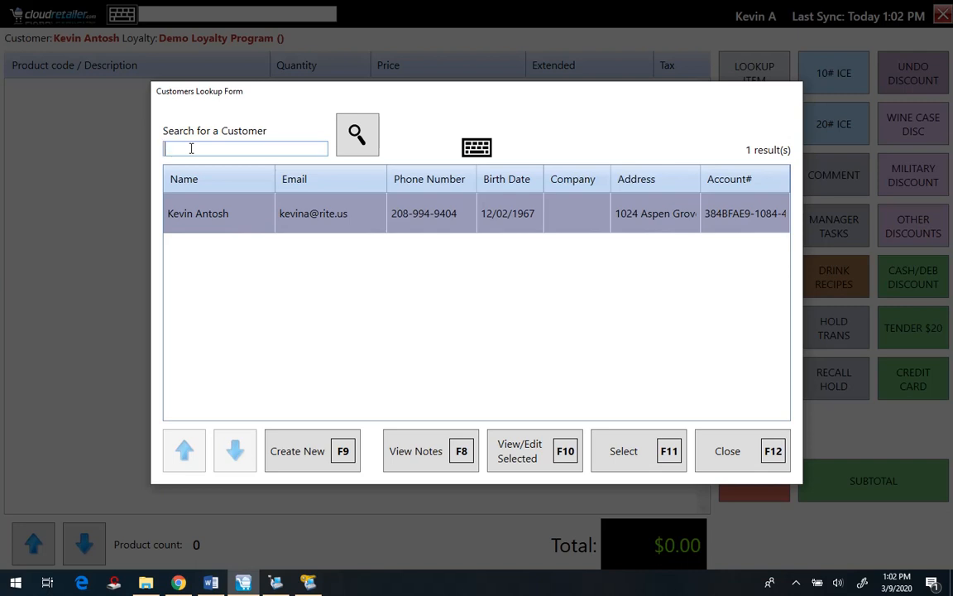
pyautogui.write('ant')
pyautogui.click(644, 458)
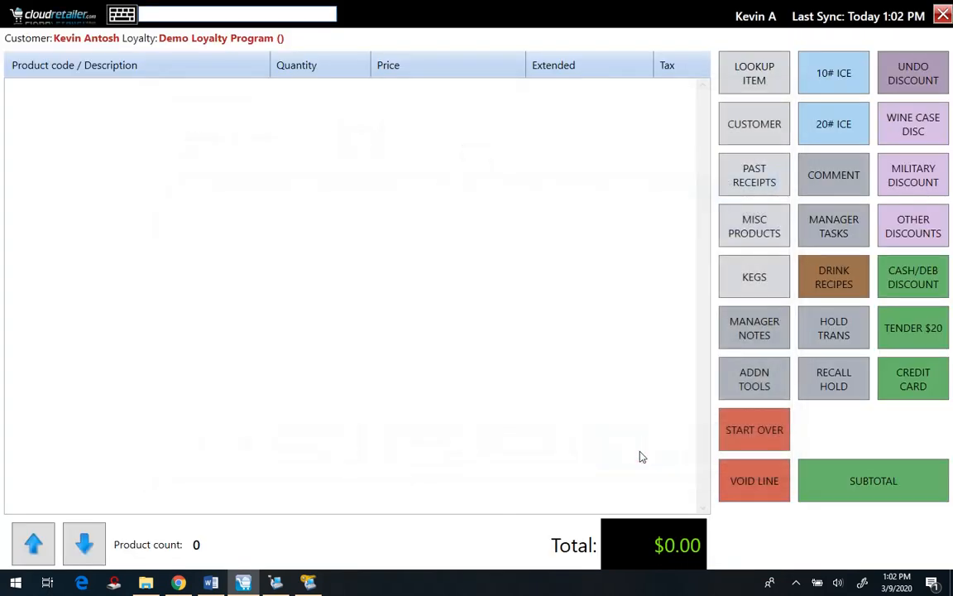
# Search the products for "wat", add 22 OZ Aquafina Bottled Water to the sale, and view the payment options without tendering
pyautogui.click(748, 70)
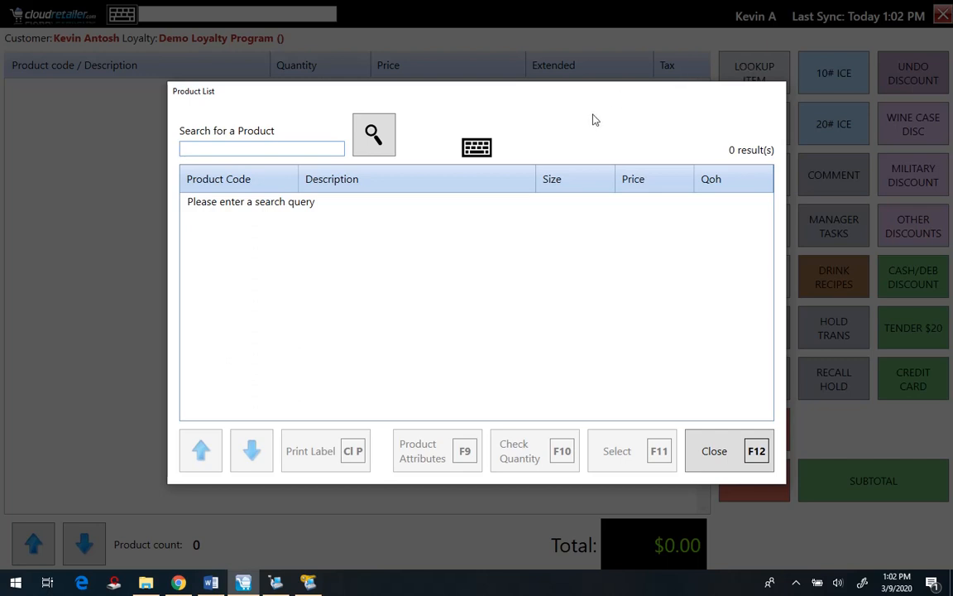
pyautogui.write('wat')
pyautogui.click(369, 150)
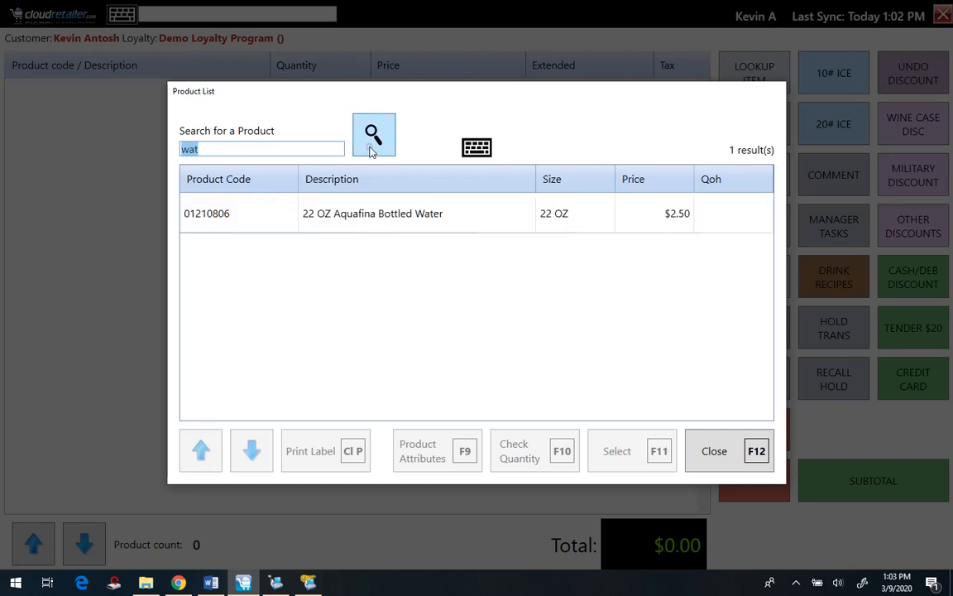
pyautogui.click(382, 225)
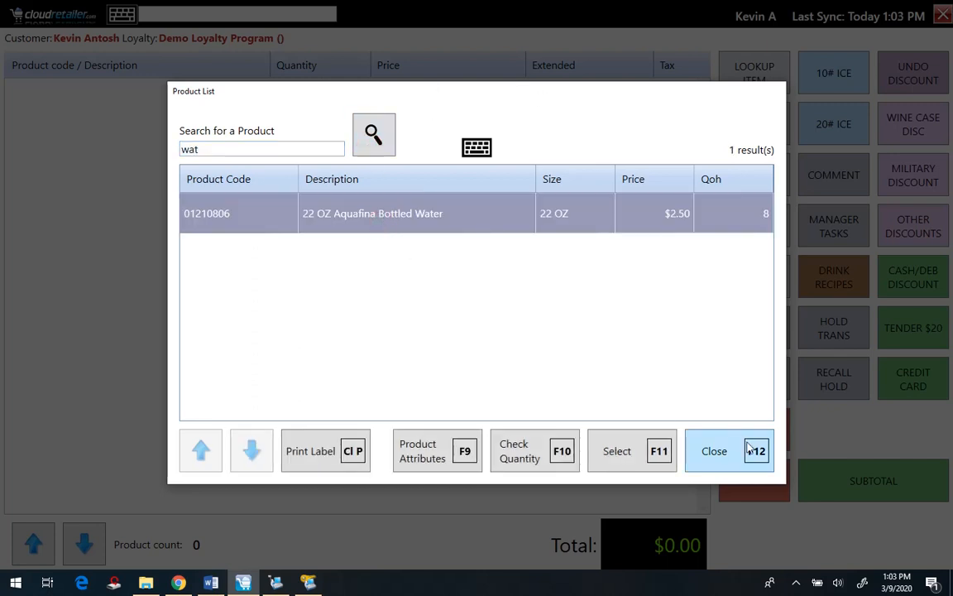
pyautogui.click(616, 453)
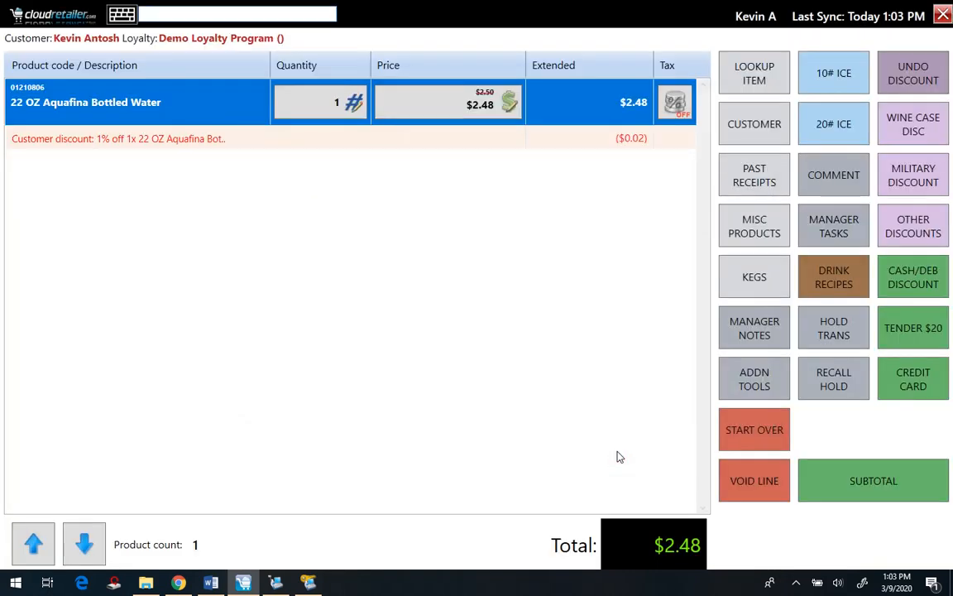
pyautogui.click(850, 481)
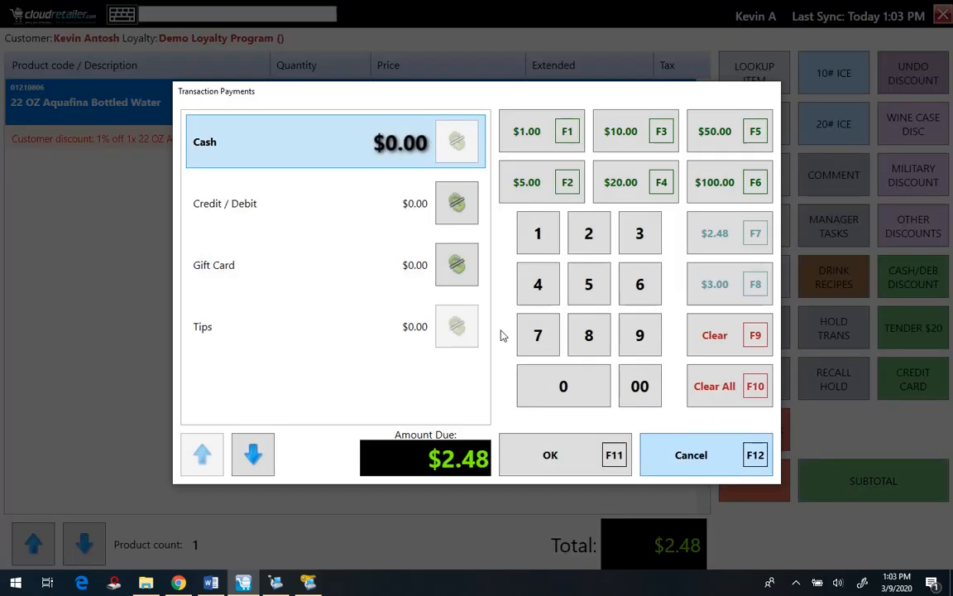
pyautogui.click(691, 457)
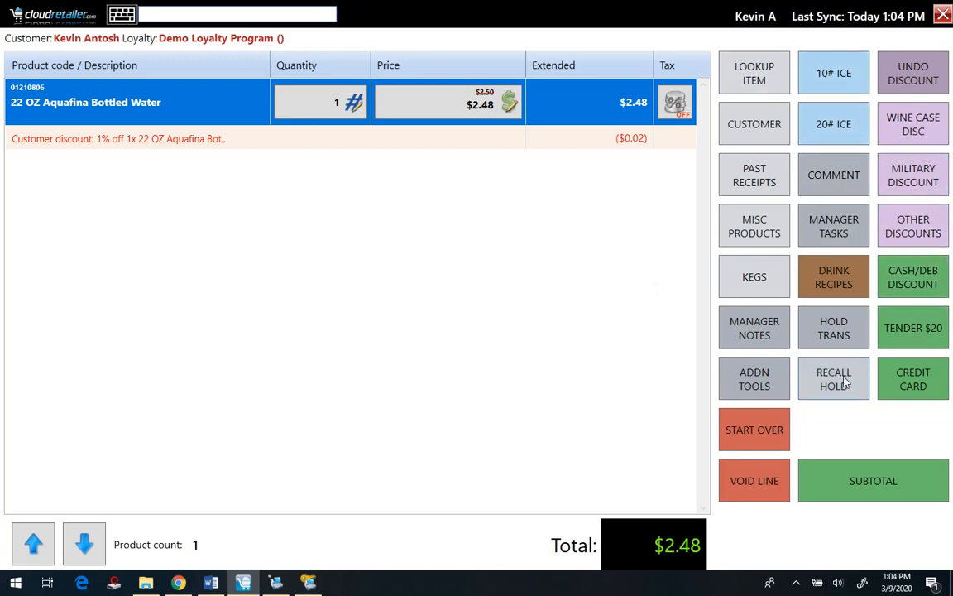
# Switch to Store Operations POS and view the alternate function-key command sets for each modifier
pyautogui.hotkey('alt', 'Tab')
pyautogui.hotkey('alt', 'Tab')
pyautogui.hotkey('alt', 'Tab')
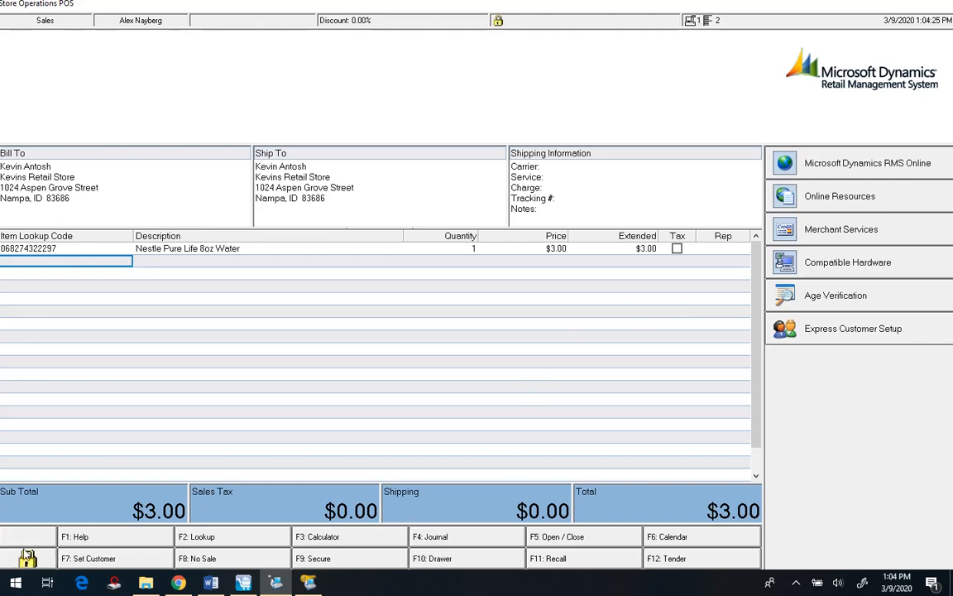
pyautogui.press('ctrl')
pyautogui.press('alt')
pyautogui.press('shift')
# Switch to Cloud Retailer POS, try to open the manager notes, and view the additional tools before returning to the main layout
pyautogui.hotkey('alt', 'Tab')
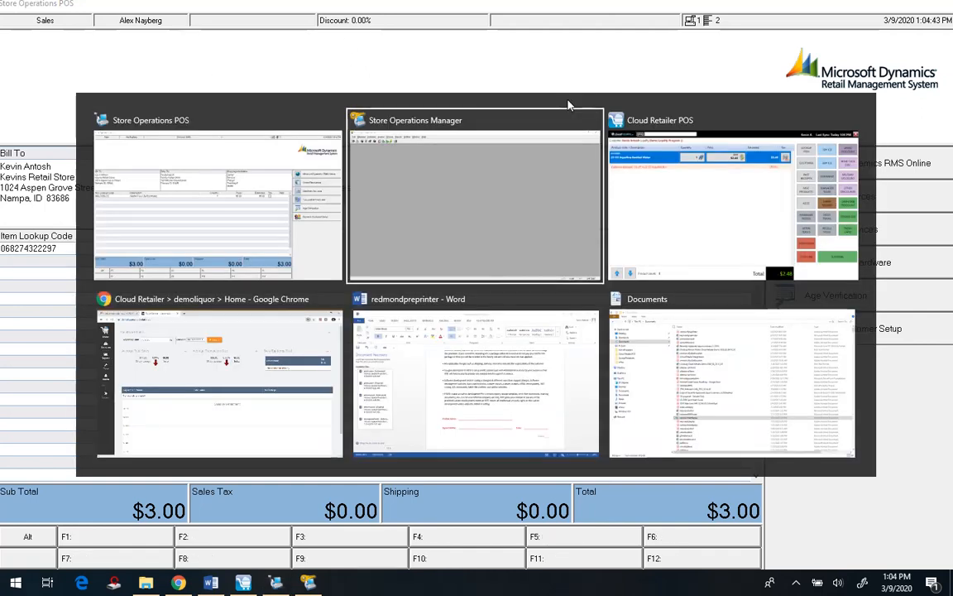
pyautogui.hotkey('alt', 'Tab')
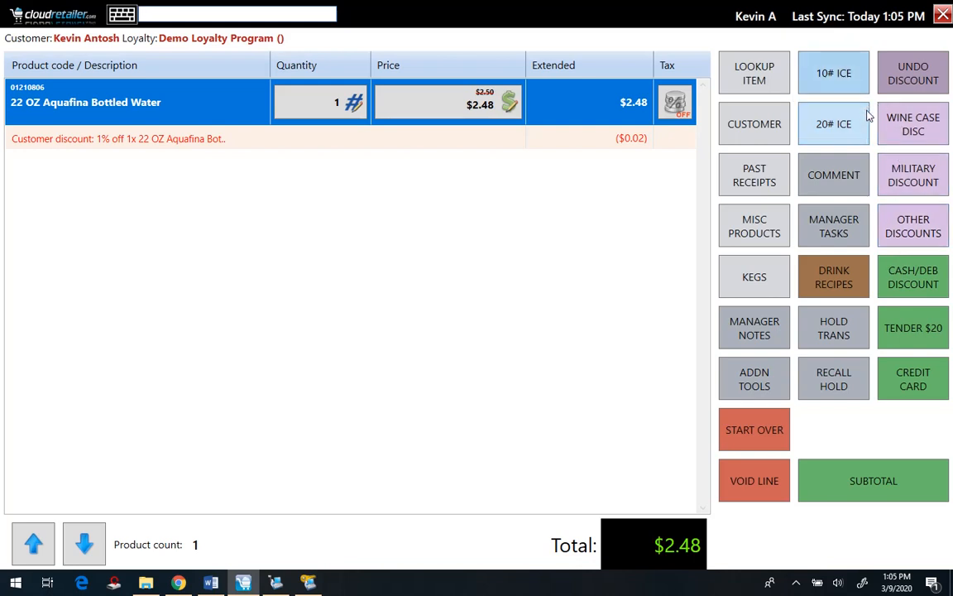
pyautogui.click(768, 333)
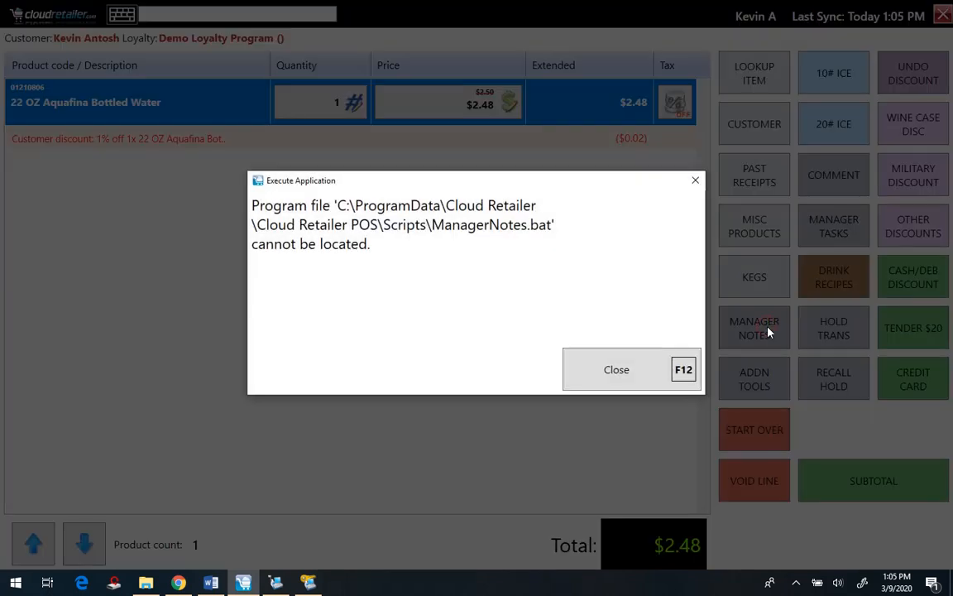
pyautogui.click(642, 380)
pyautogui.click(762, 384)
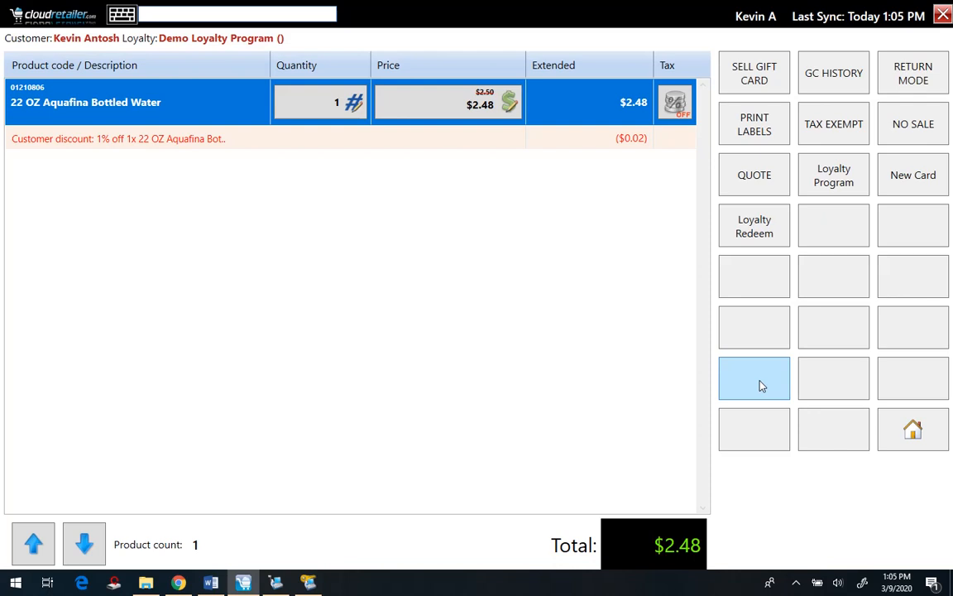
pyautogui.click(917, 427)
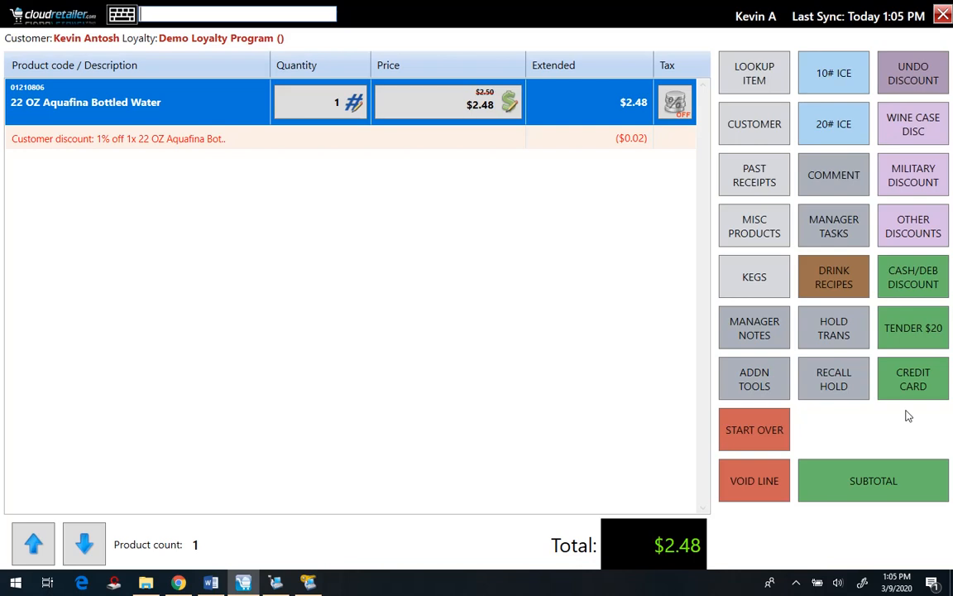
# Switch to Store Operations Manager and open the properties of Nestle Pure Life 8oz Water from the item list
pyautogui.hotkey('alt', 'Tab')
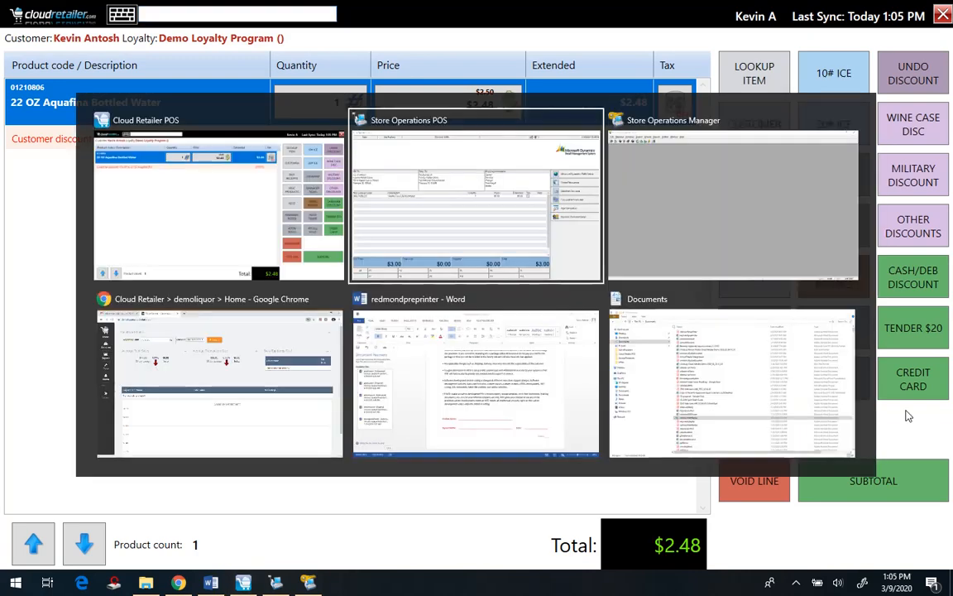
pyautogui.hotkey('alt', 'Tab')
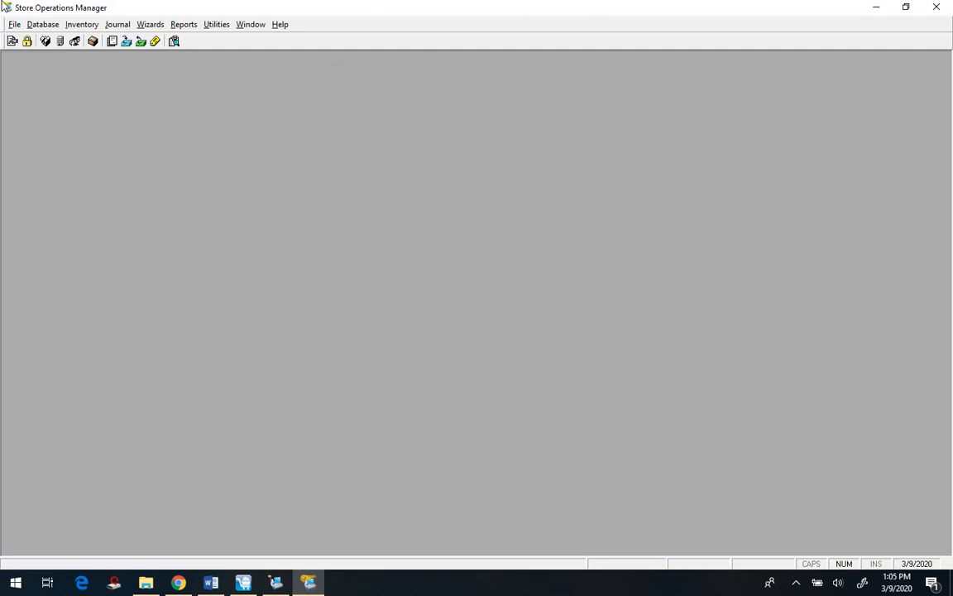
pyautogui.click(43, 24)
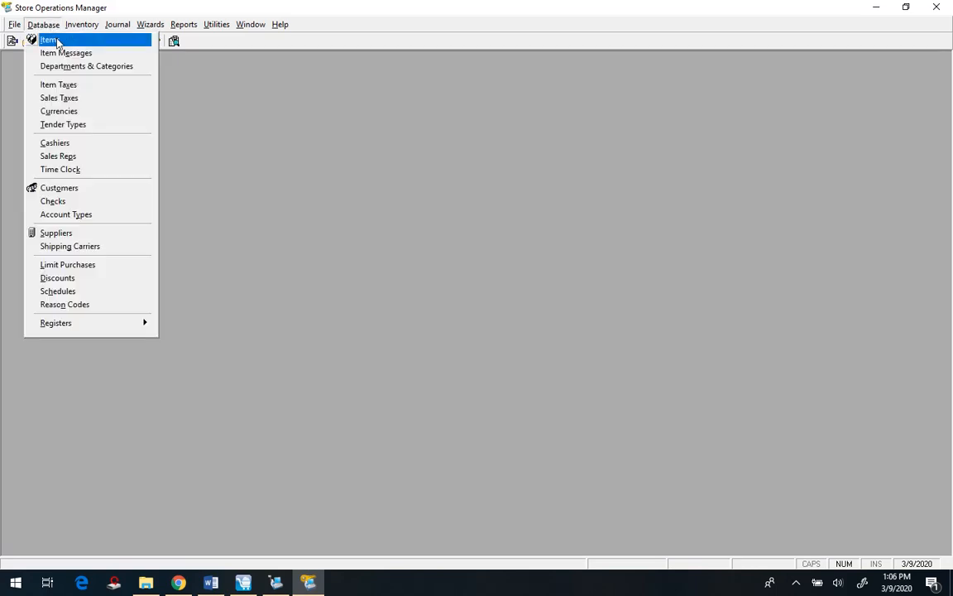
pyautogui.click(47, 38)
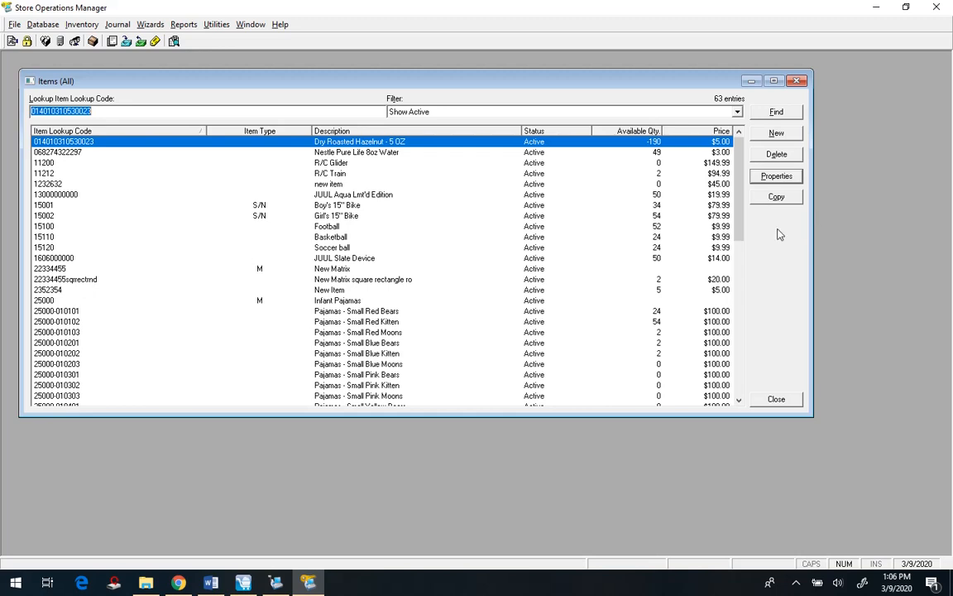
pyautogui.click(405, 156)
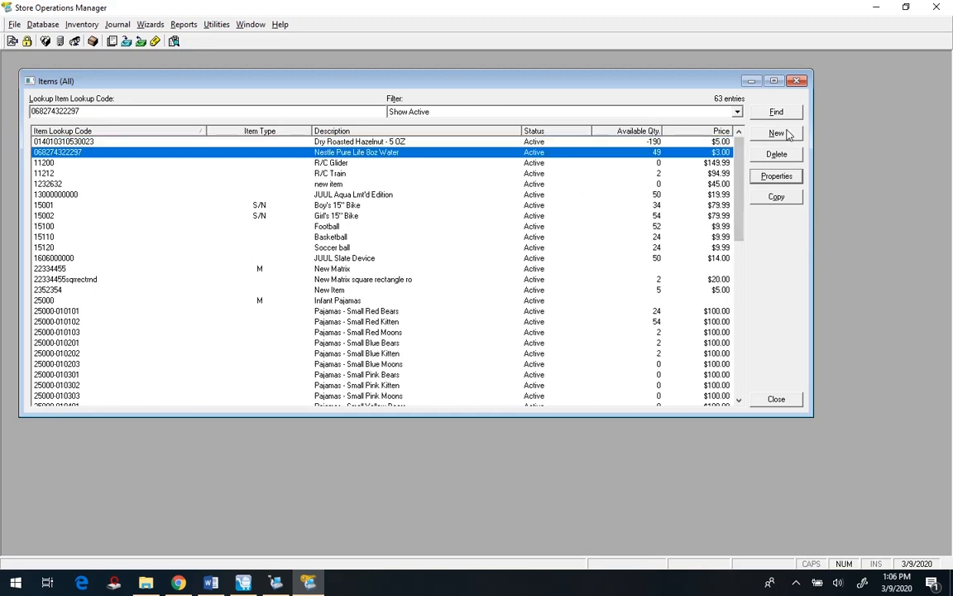
pyautogui.click(776, 178)
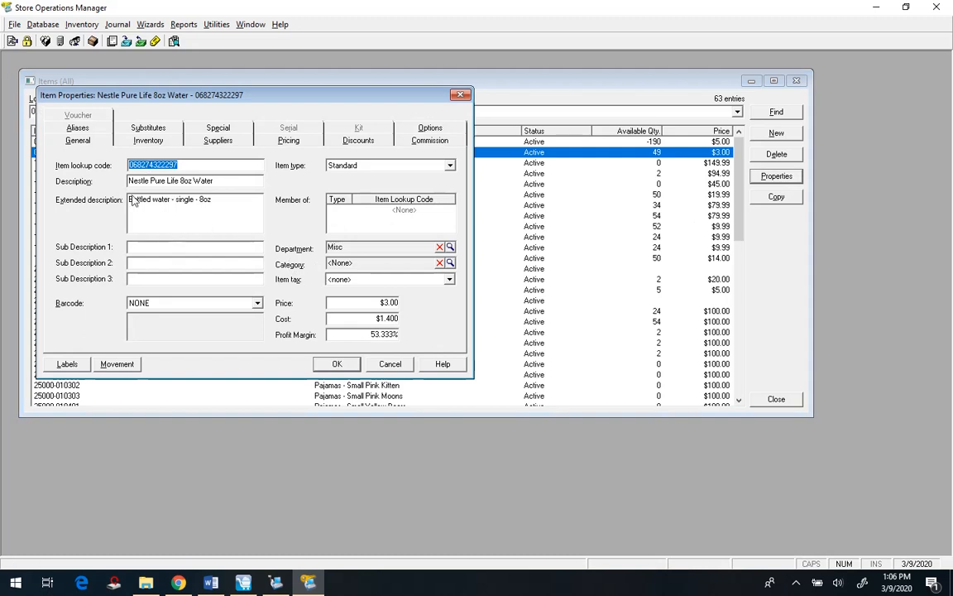
# Review the water item's inventory, supplier, pricing, discount, commission, options and alias settings, and close its properties without saving
pyautogui.click(134, 141)
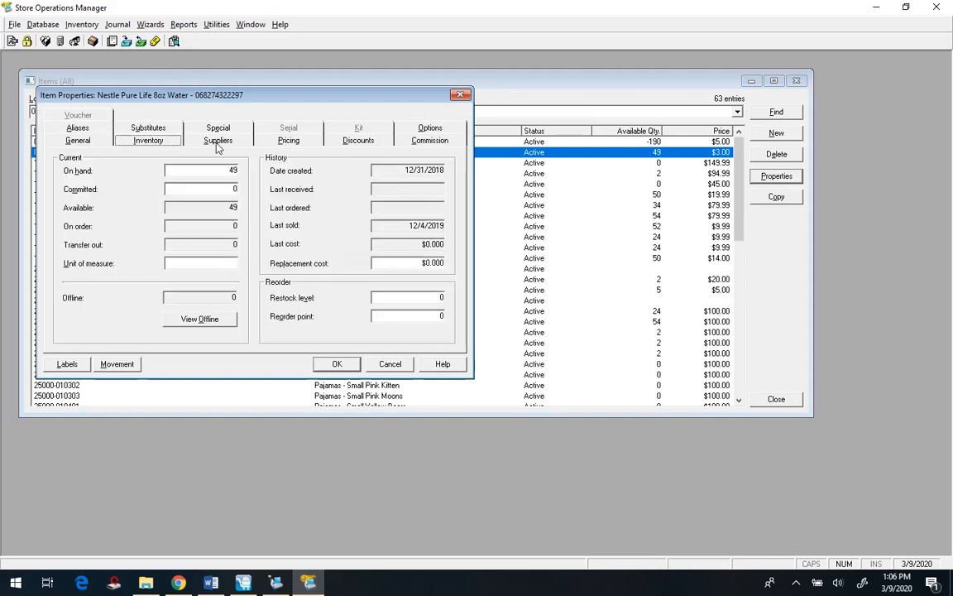
pyautogui.click(217, 140)
pyautogui.click(297, 142)
pyautogui.click(358, 141)
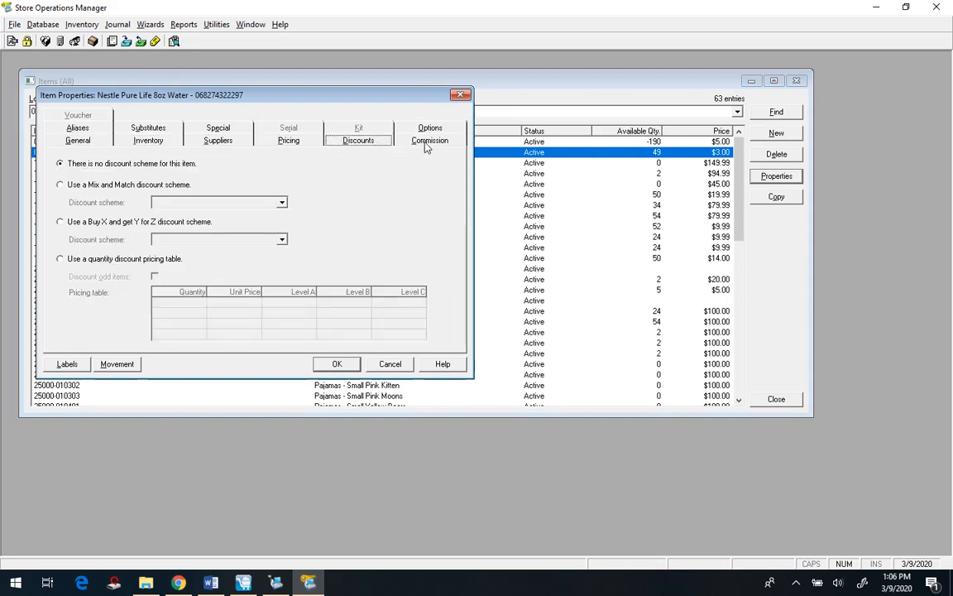
pyautogui.click(429, 141)
pyautogui.click(429, 128)
pyautogui.click(77, 142)
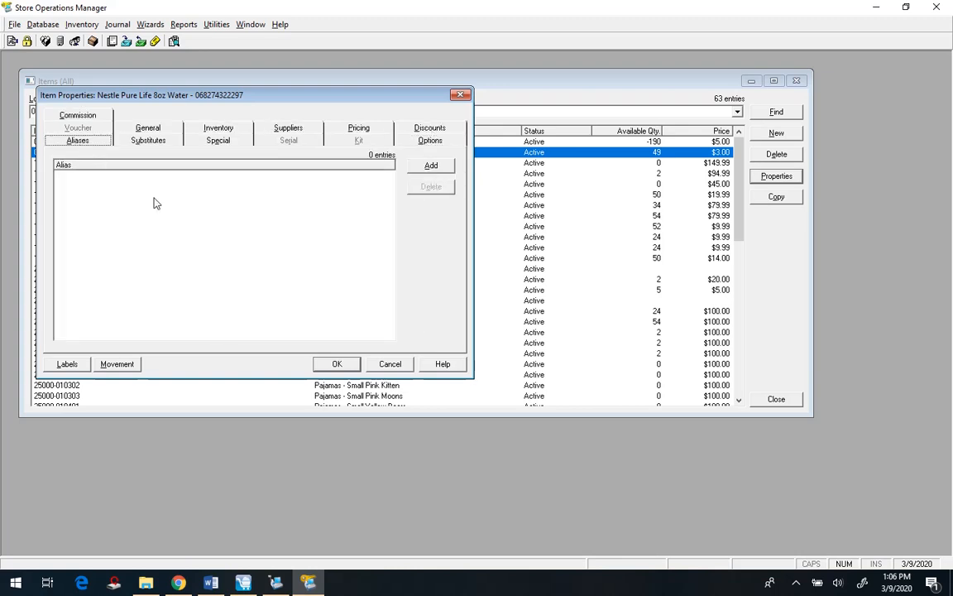
pyautogui.click(389, 367)
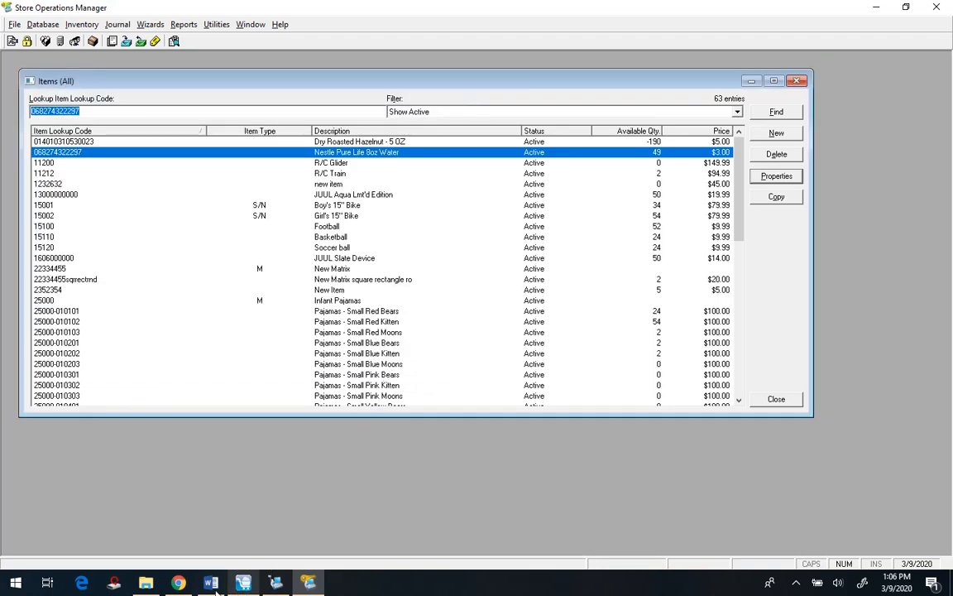
# Switch to the Cloud Retailer back office in Chrome and search the products for "wat"
pyautogui.click(178, 583)
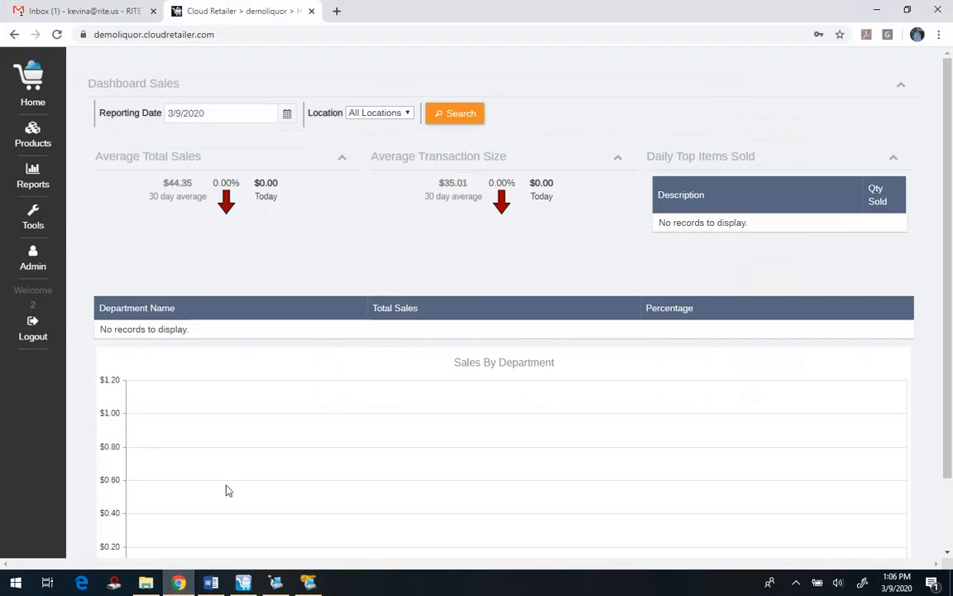
pyautogui.click(31, 123)
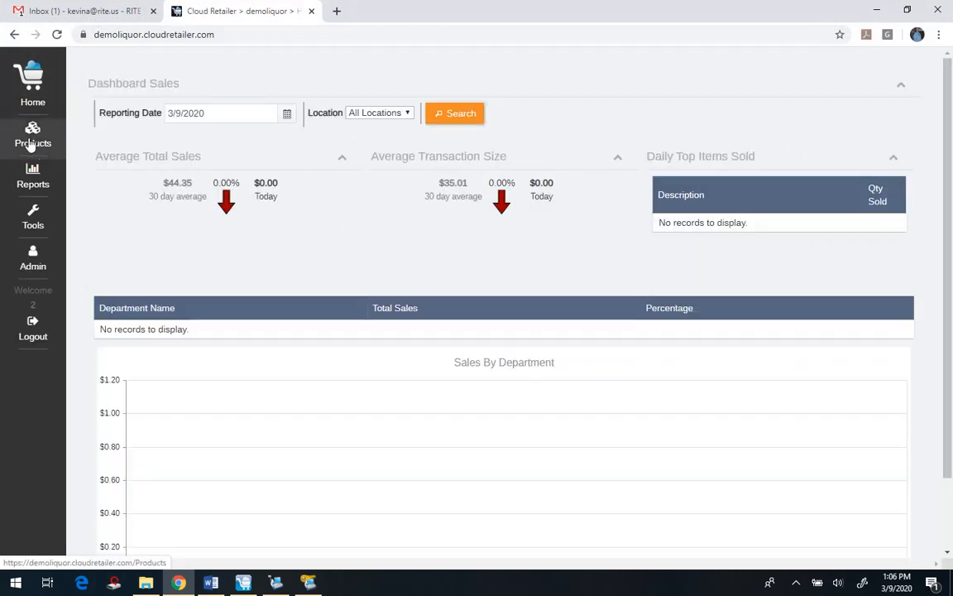
pyautogui.click(22, 140)
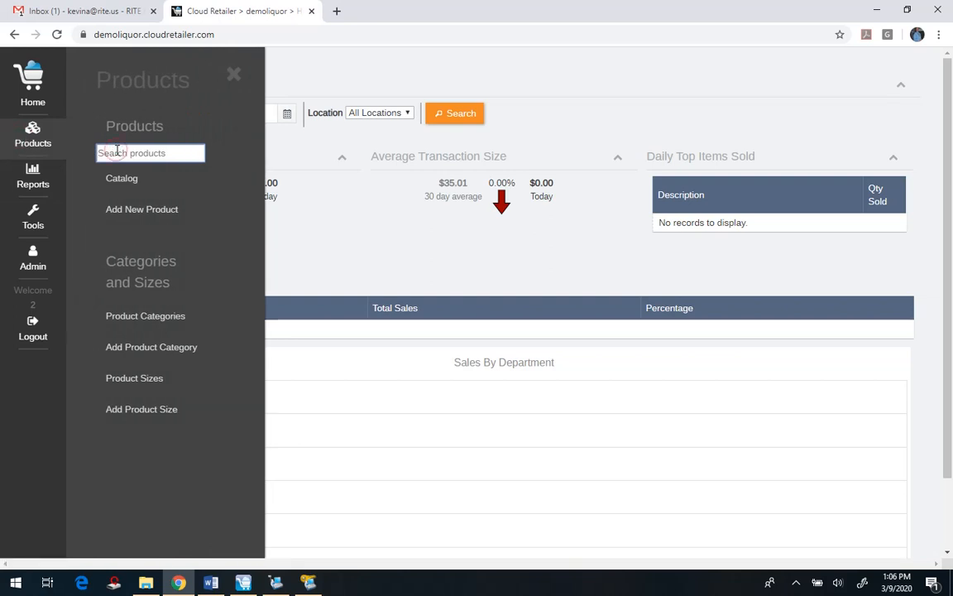
pyautogui.write('wat')
pyautogui.press('Return')
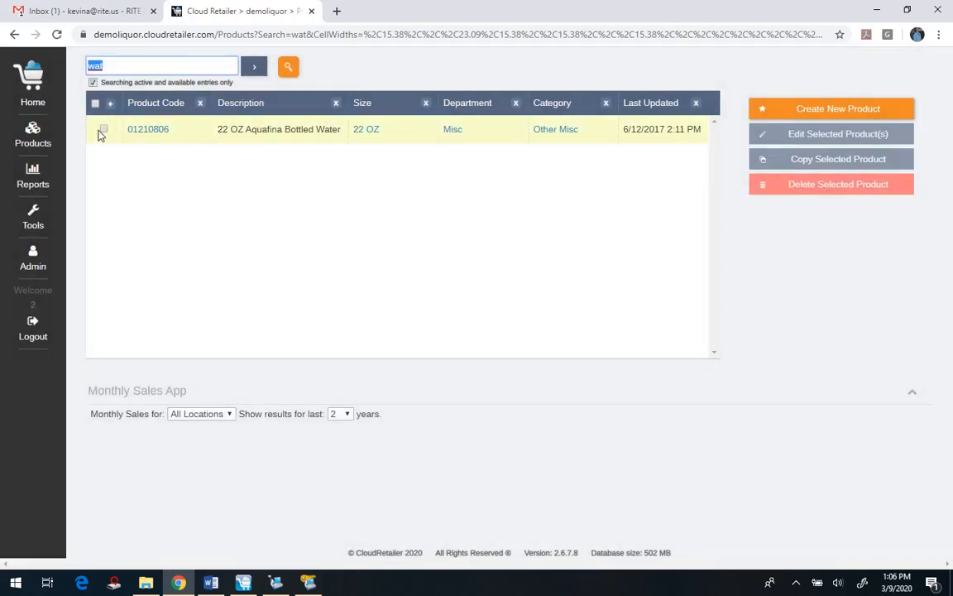
# Open 22 OZ Aquafina Bottled Water for editing and skim its whole edit page down to the supplier details and monthly sales
pyautogui.click(103, 129)
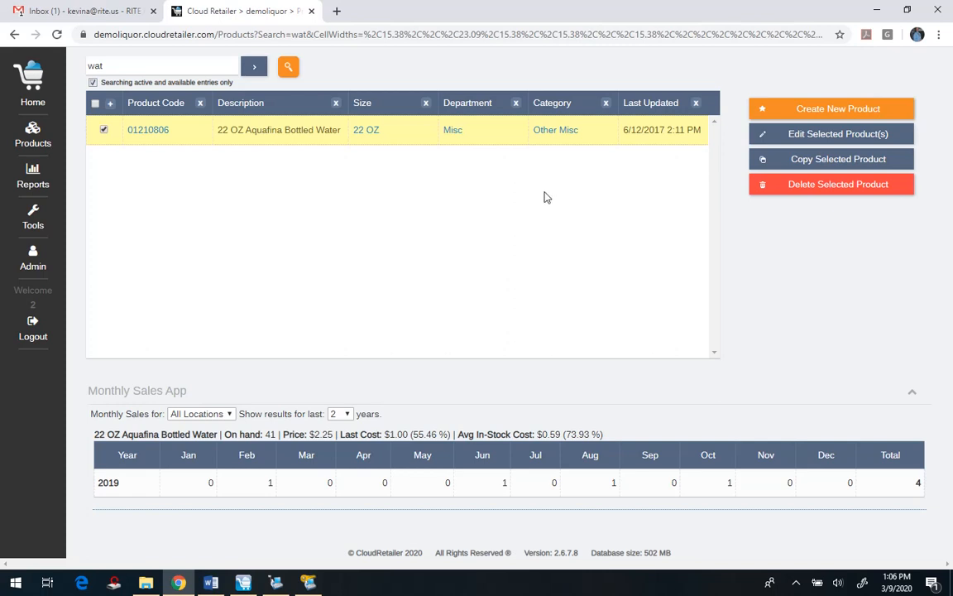
pyautogui.click(790, 137)
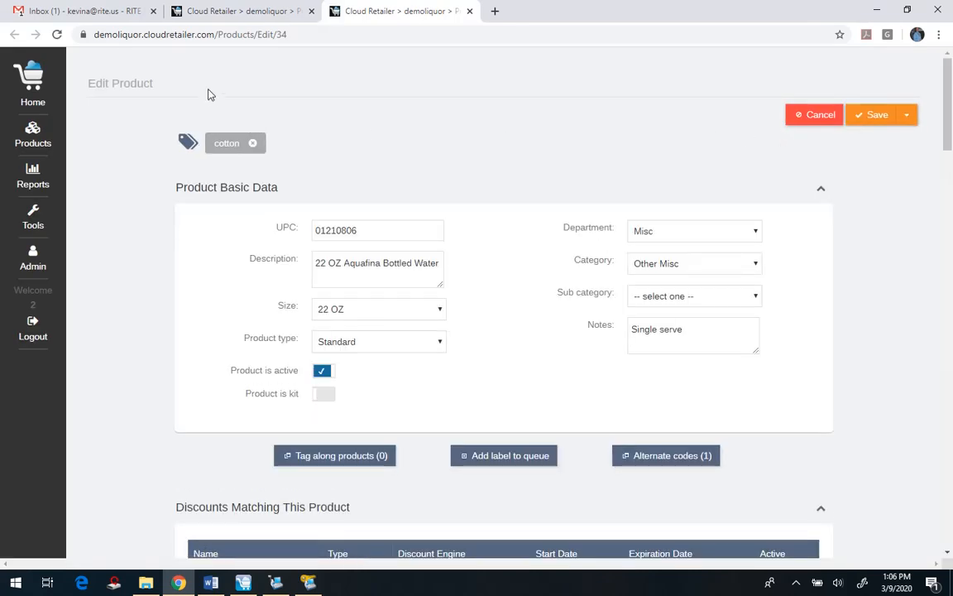
pyautogui.hotkey('alt', 'Tab')
pyautogui.hotkey('alt', 'Tab')
pyautogui.scroll(-6, 860, 224)
pyautogui.scroll(-18, 859, 224)
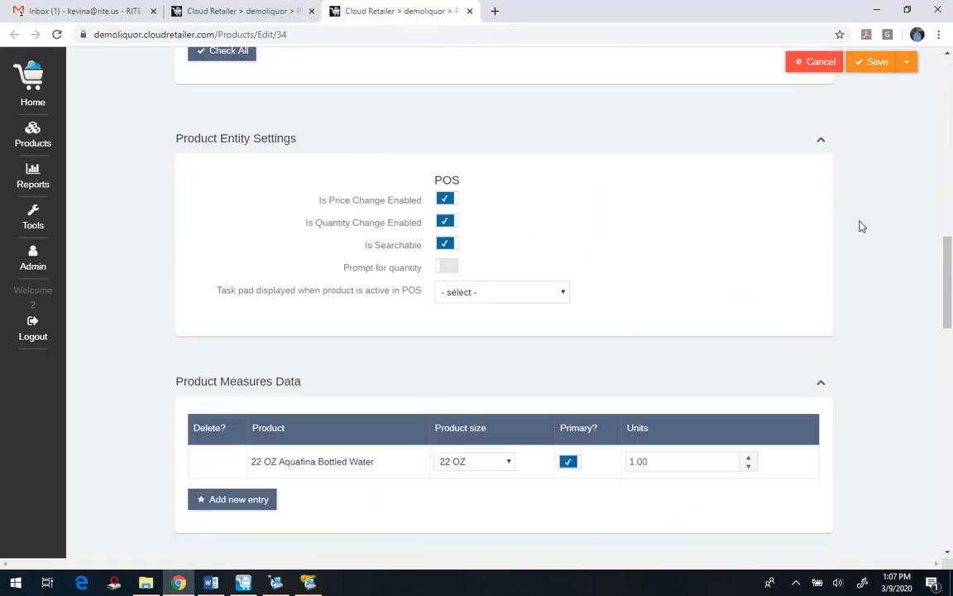
pyautogui.scroll(-1, 807, 343)
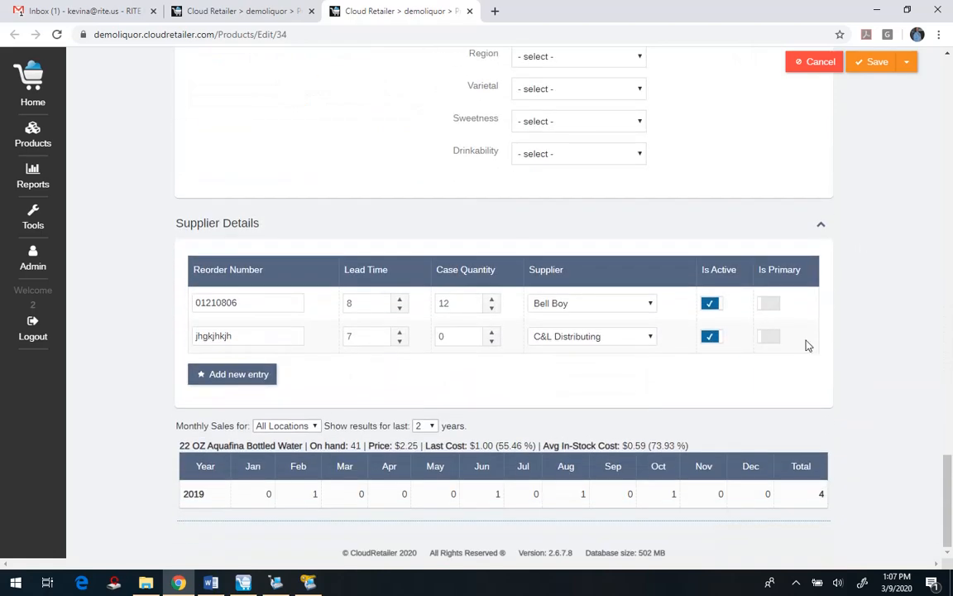
pyautogui.scroll(5, 901, 331)
pyautogui.scroll(15, 901, 328)
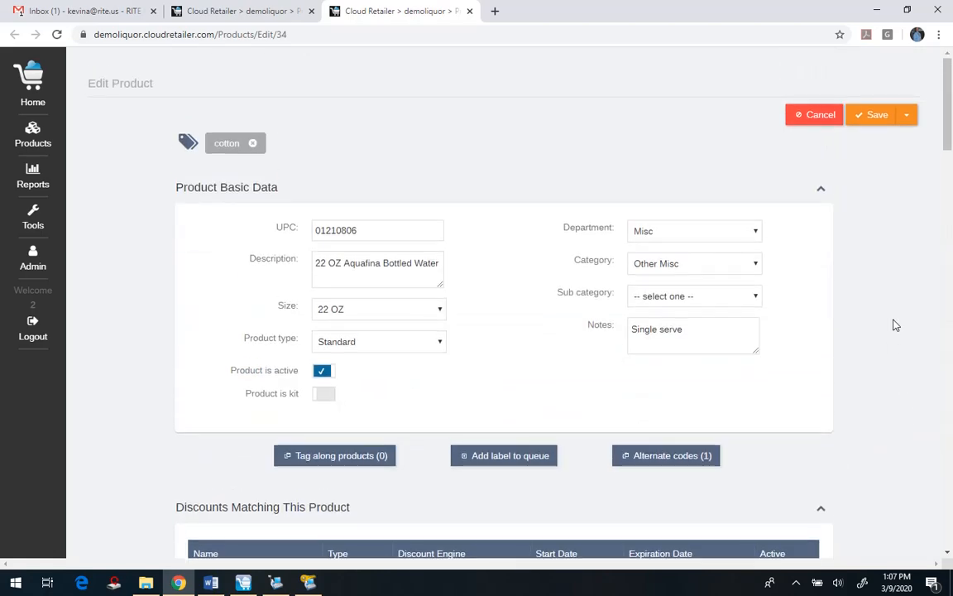
# Review the water product's basic data and matching discounts, and view its alternate codes, accepting them without changes
pyautogui.scroll(-2, 894, 326)
pyautogui.scroll(2, 896, 325)
pyautogui.scroll(-2, 896, 326)
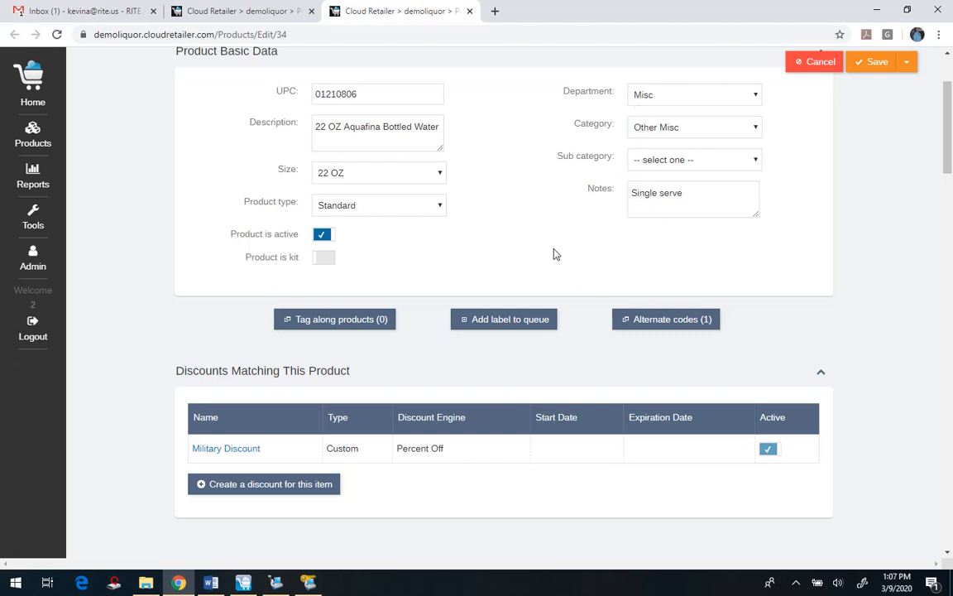
pyautogui.scroll(2, 555, 254)
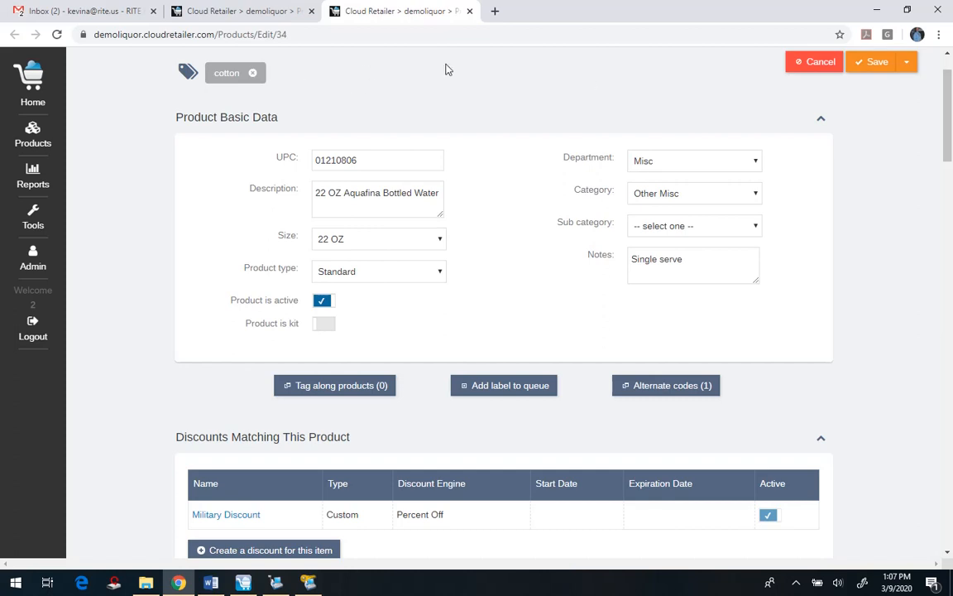
pyautogui.scroll(-3, 579, 179)
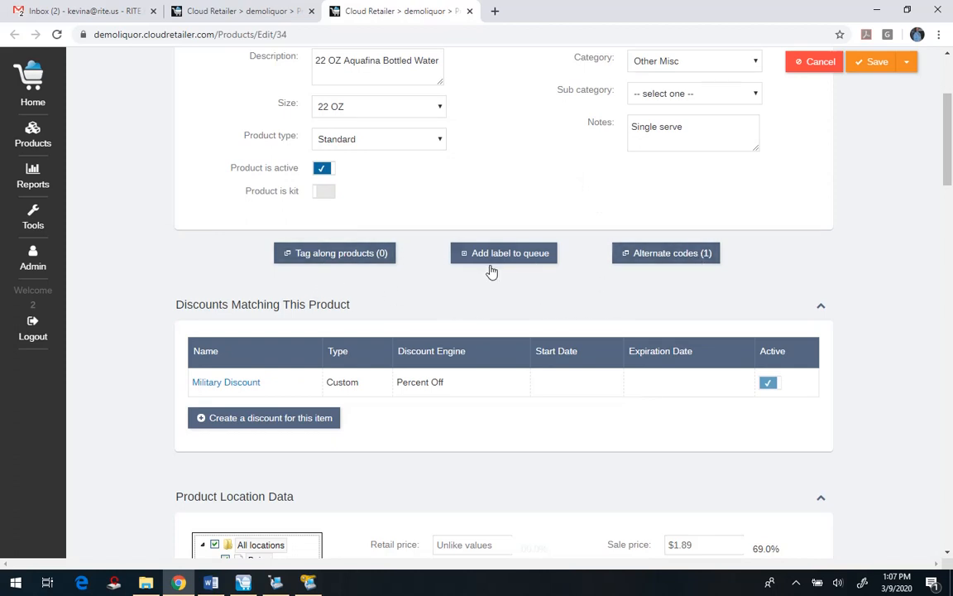
pyautogui.click(668, 253)
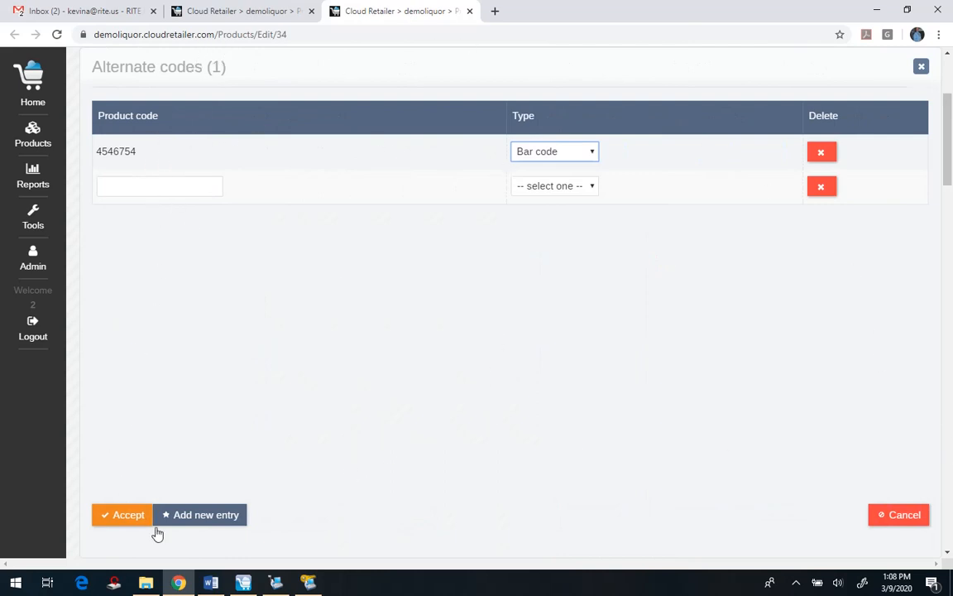
pyautogui.click(122, 516)
# Limit the Product Location Data to Boise by deselecting Dallas, Minneapolis and Rochester, and view that store's pricing
pyautogui.scroll(-3, 613, 381)
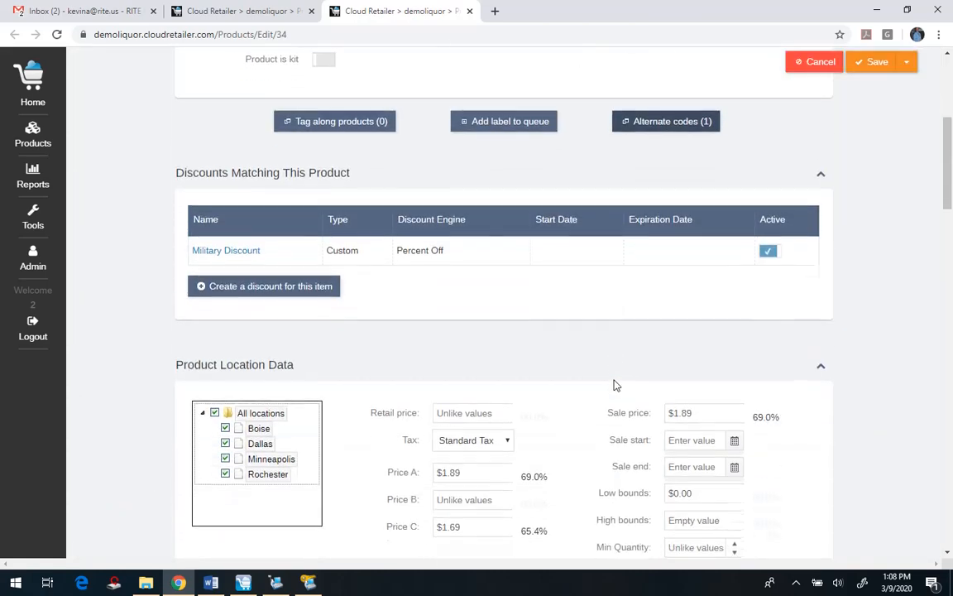
pyautogui.scroll(-3, 506, 339)
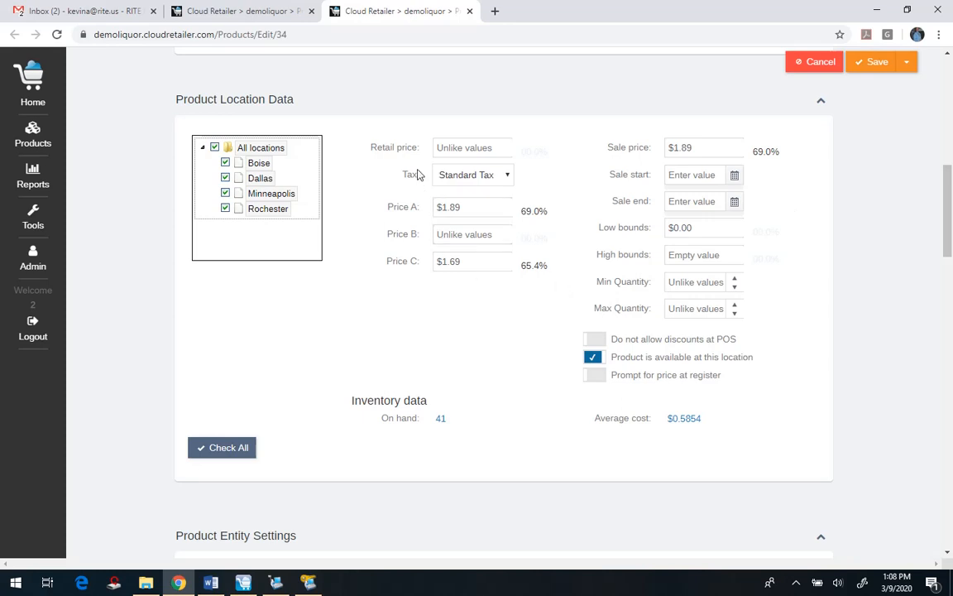
pyautogui.click(225, 163)
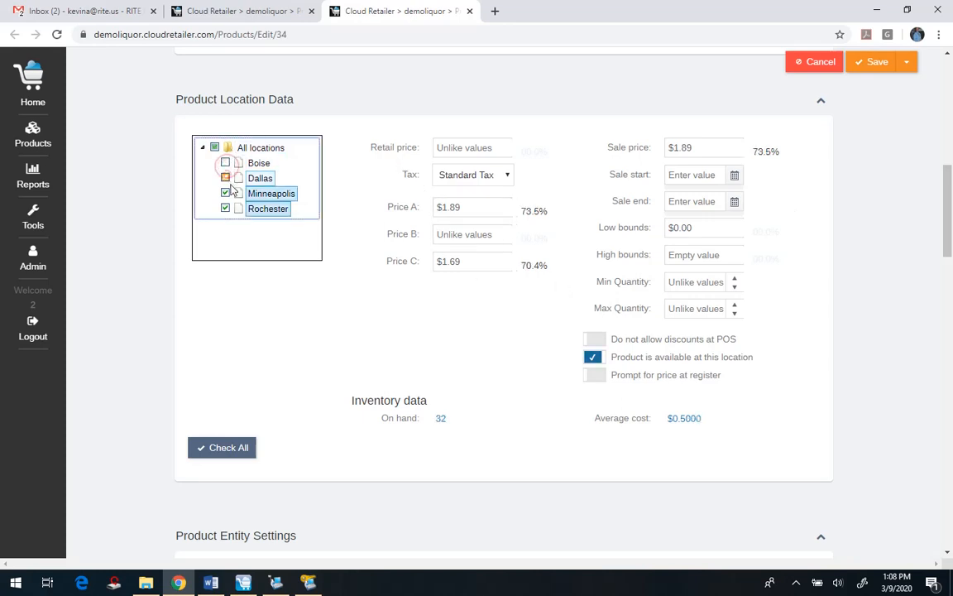
pyautogui.click(225, 178)
pyautogui.click(225, 209)
pyautogui.click(225, 163)
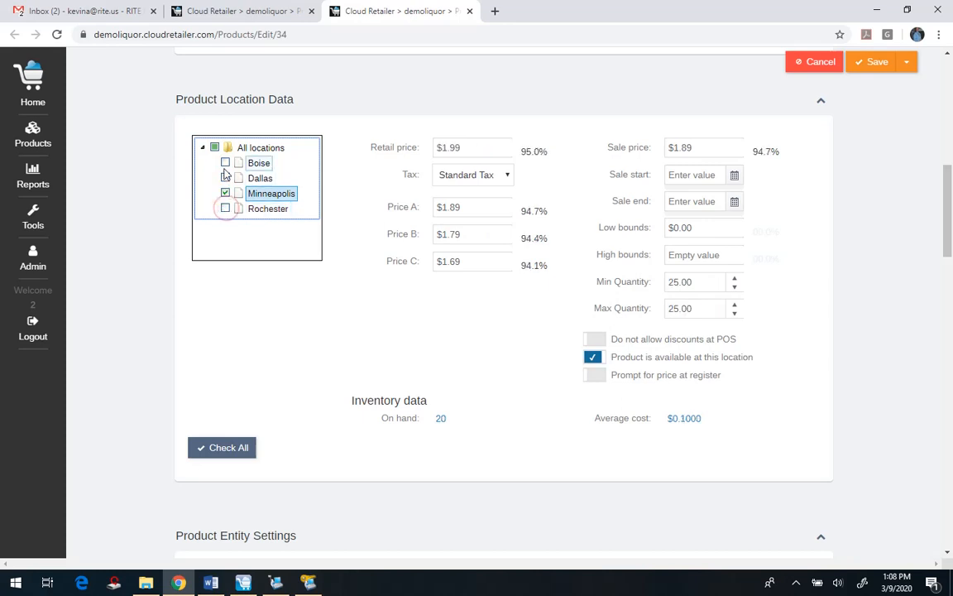
pyautogui.click(225, 193)
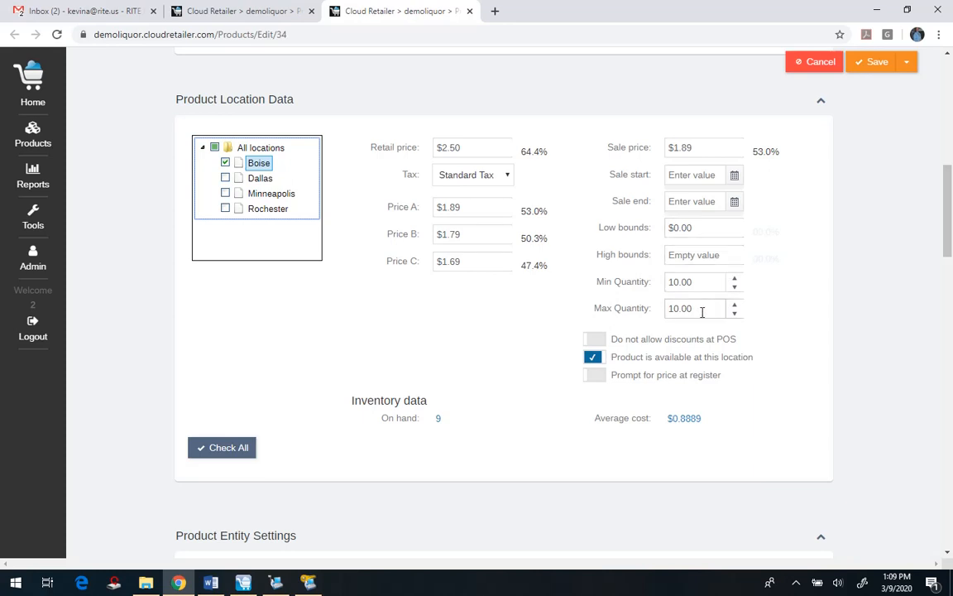
# Examine the product's entity settings, measures, wine and beer attributes, supplier details and monthly sales, and return to its basic data
pyautogui.scroll(-2, 541, 398)
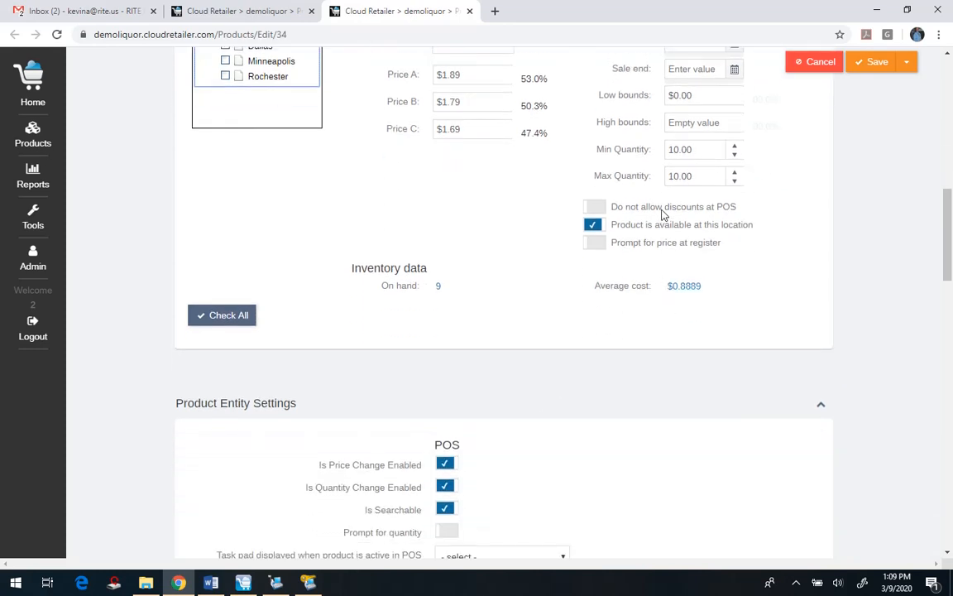
pyautogui.scroll(-3, 588, 335)
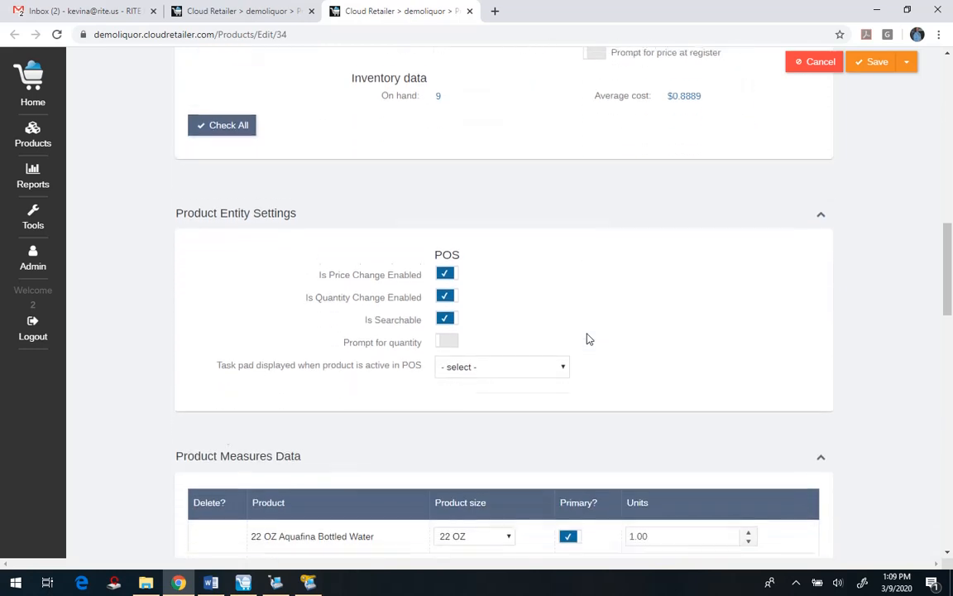
pyautogui.scroll(-1, 588, 338)
pyautogui.scroll(-5, 587, 338)
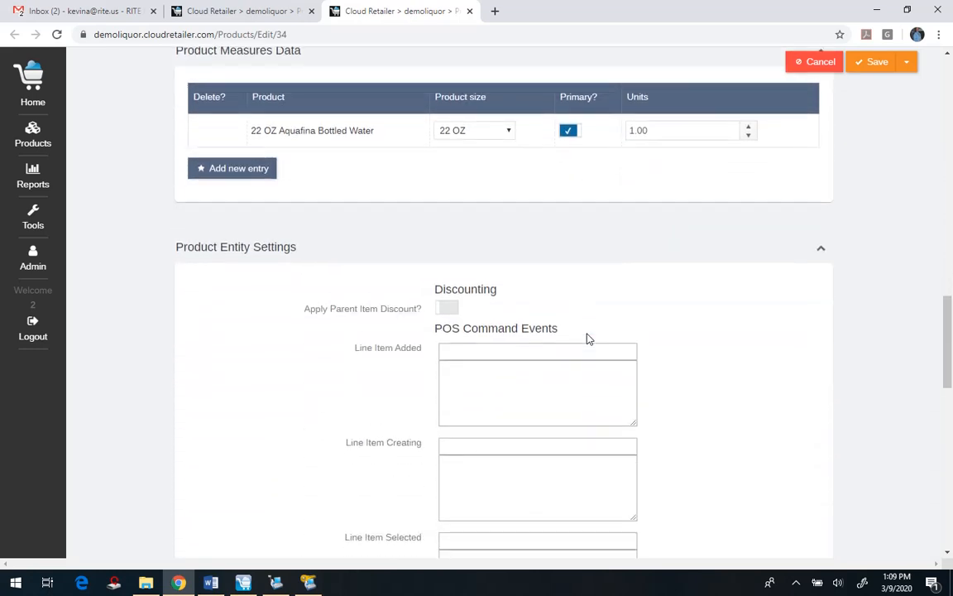
pyautogui.scroll(-10, 587, 338)
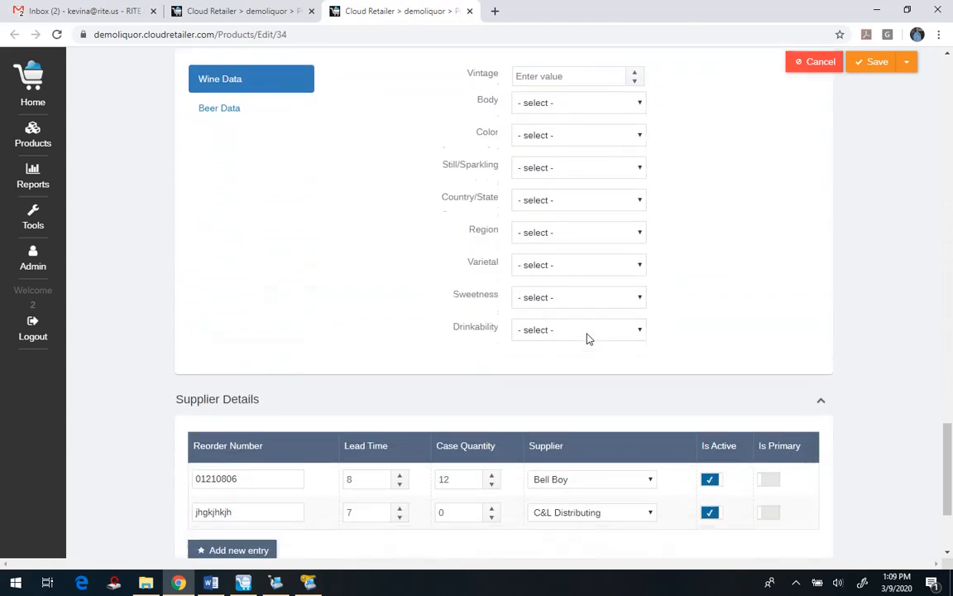
pyautogui.scroll(1, 587, 337)
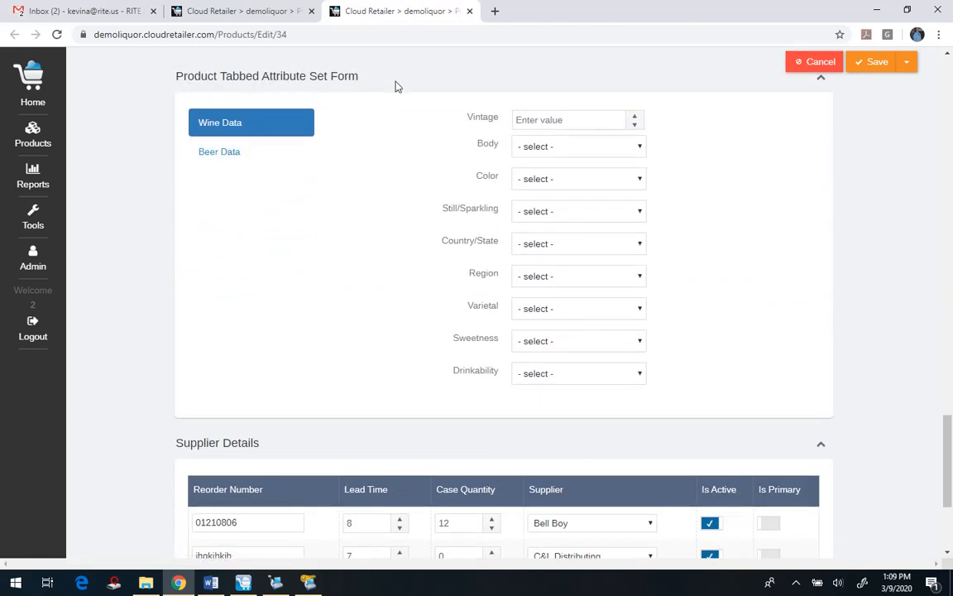
pyautogui.click(217, 160)
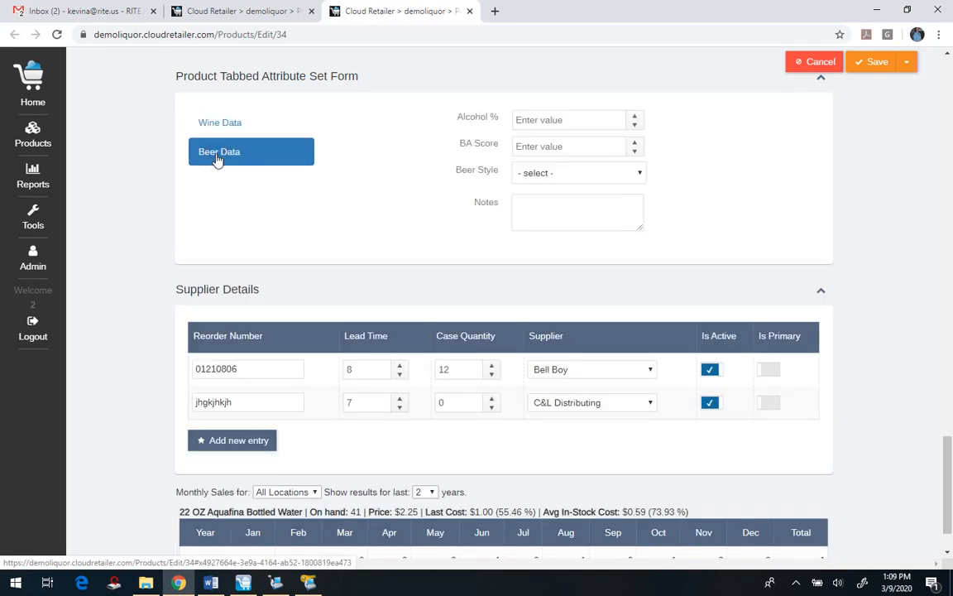
pyautogui.scroll(-2, 320, 251)
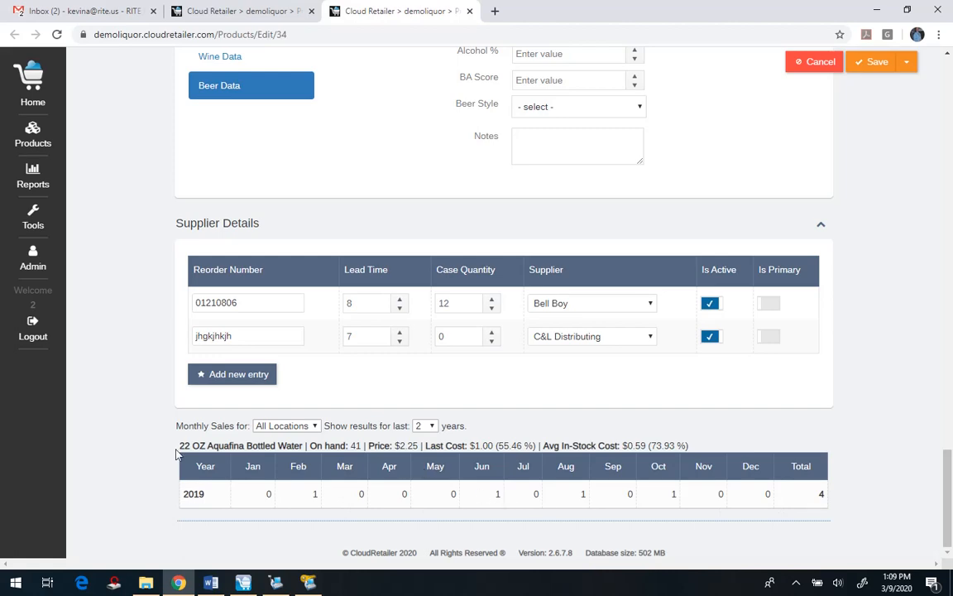
pyautogui.scroll(4, 477, 478)
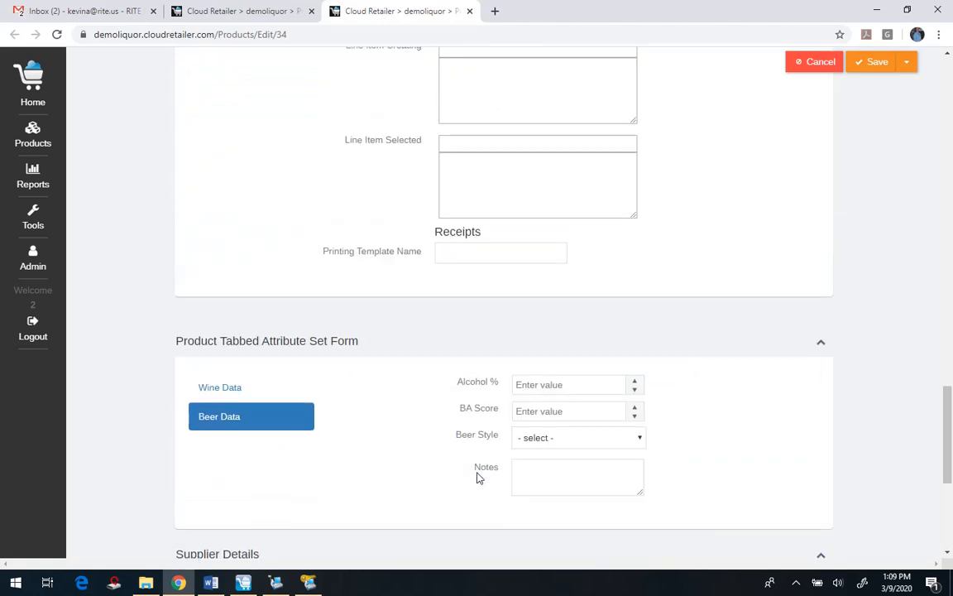
pyautogui.scroll(15, 477, 477)
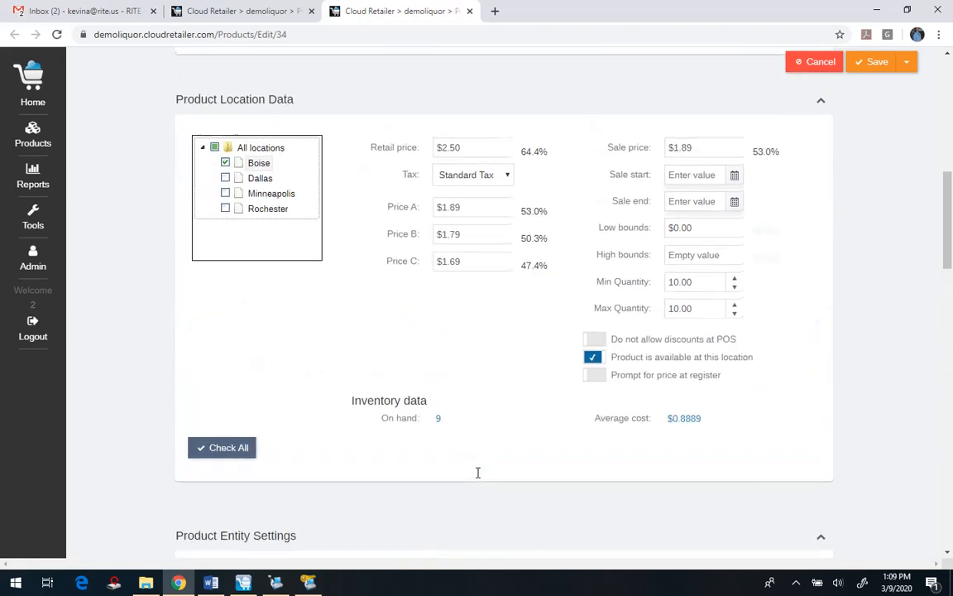
pyautogui.scroll(4, 477, 472)
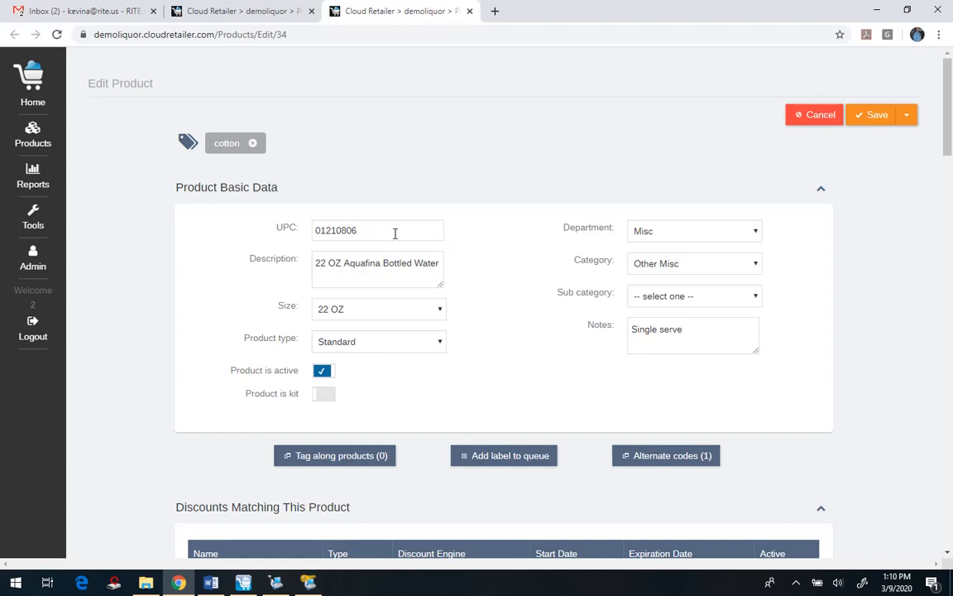
# Switch to Store Operations Manager and open the Customer List report with its filter options
pyautogui.moveTo(289, 588)
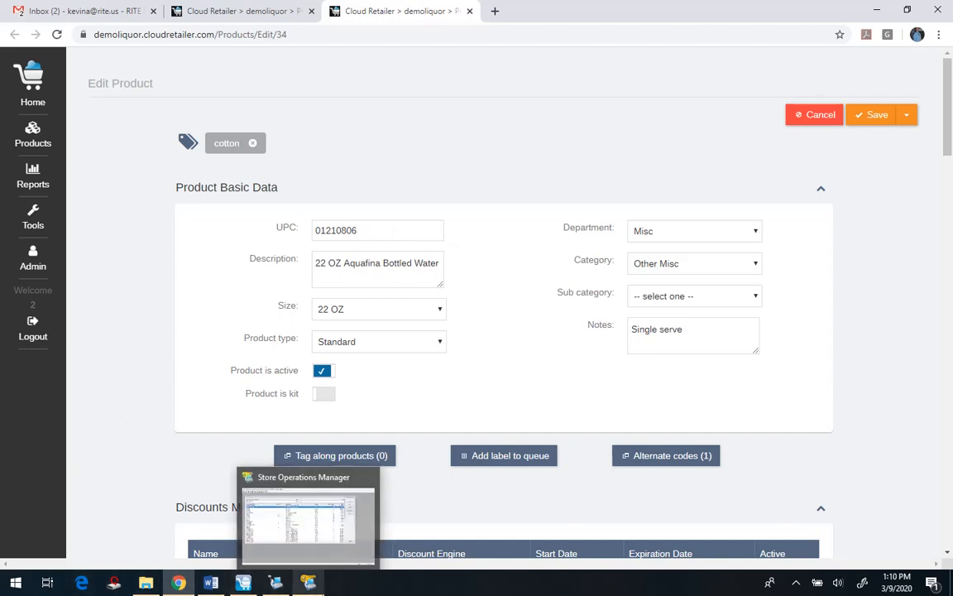
pyautogui.click(313, 585)
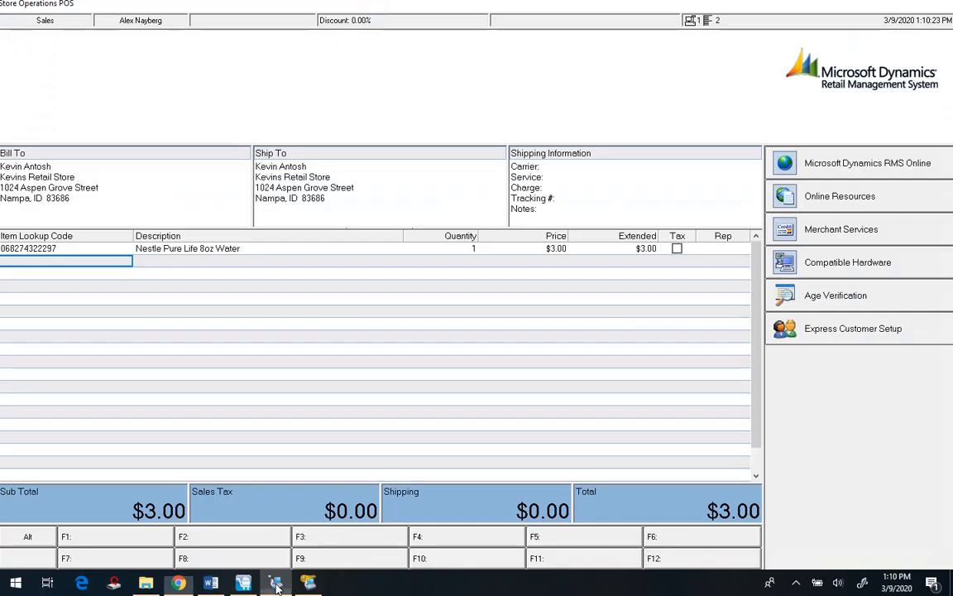
pyautogui.click(317, 586)
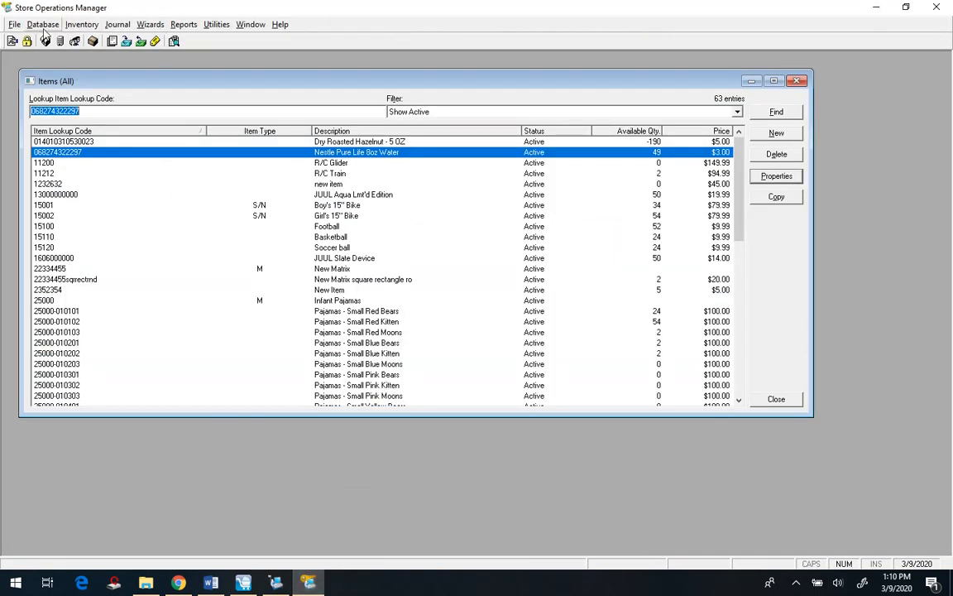
pyautogui.click(184, 25)
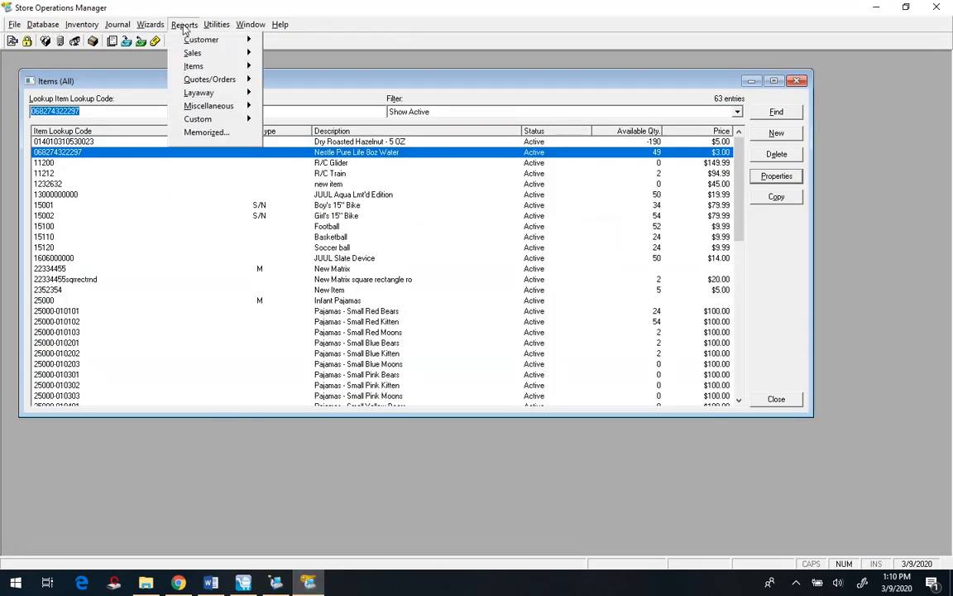
pyautogui.moveTo(184, 40)
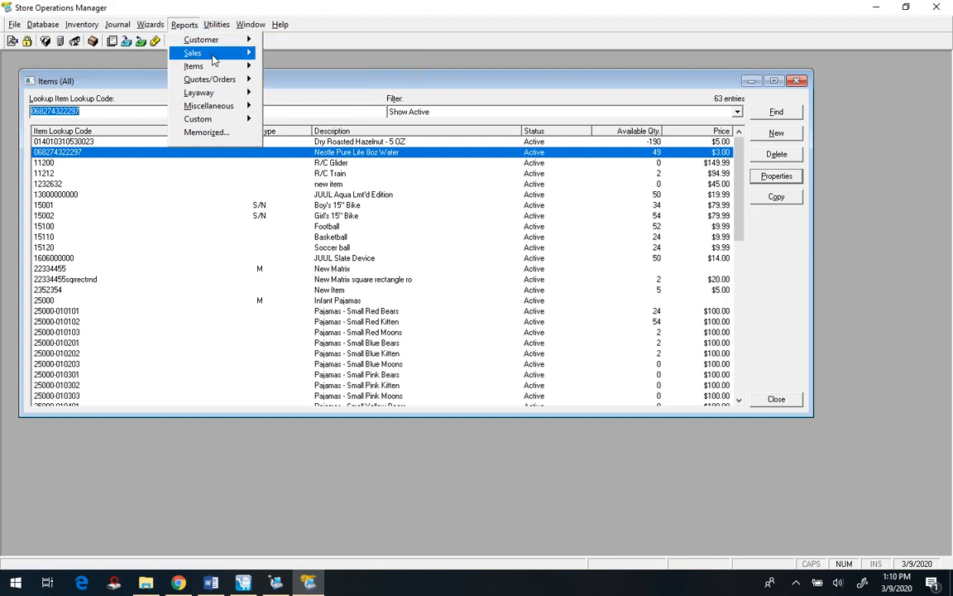
pyautogui.moveTo(214, 59)
pyautogui.moveTo(193, 40)
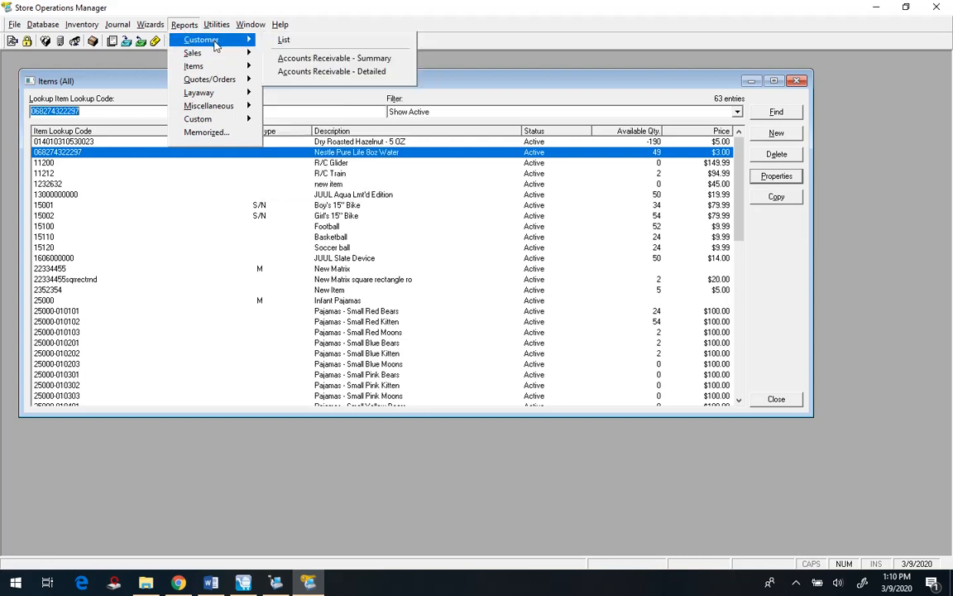
pyautogui.click(306, 47)
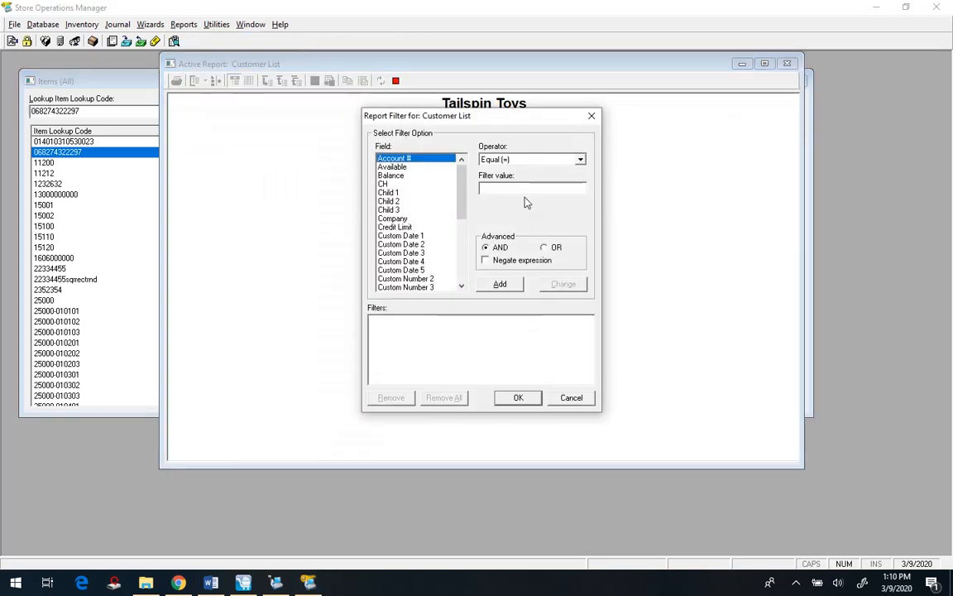
# Add an Account # equals filter with a blank value, run the Customer List report and minimize its window
pyautogui.click(499, 284)
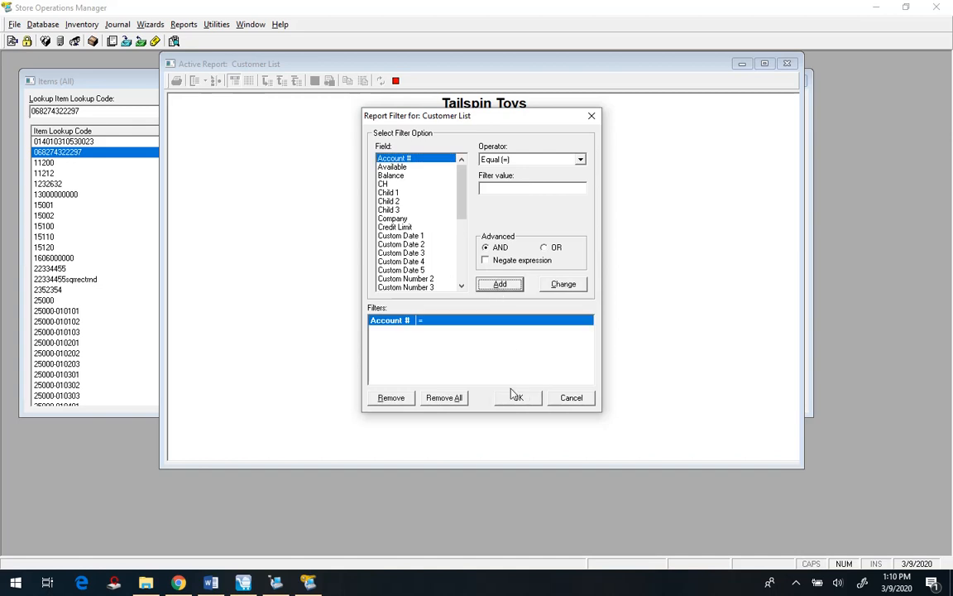
pyautogui.click(518, 399)
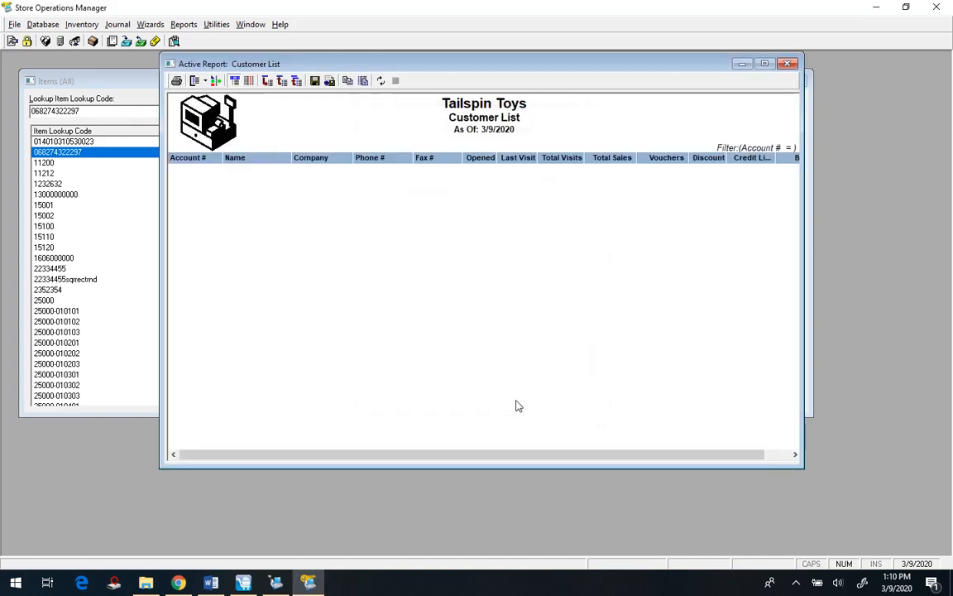
pyautogui.click(742, 65)
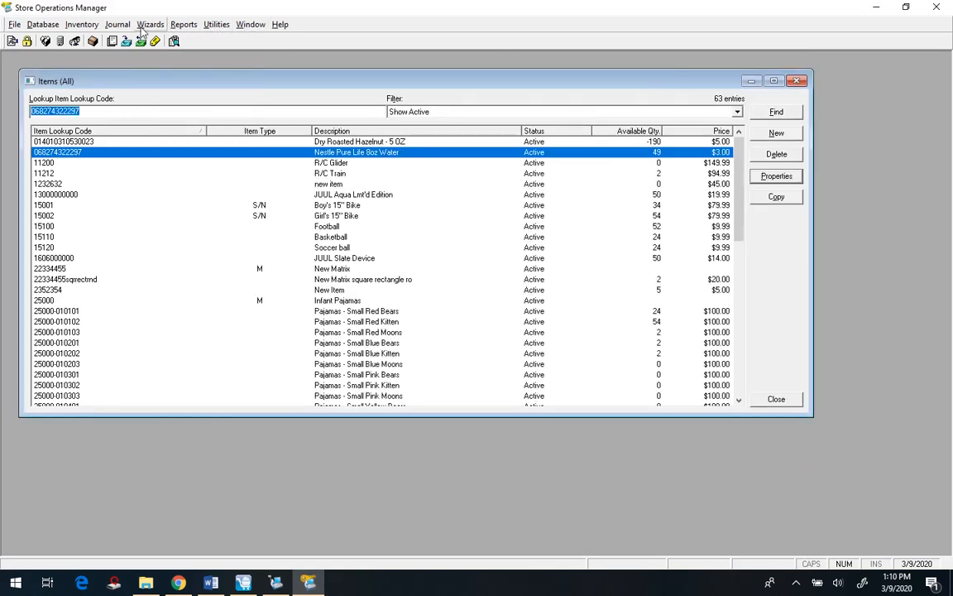
# Open the Detailed Sales report with its filter options
pyautogui.click(183, 24)
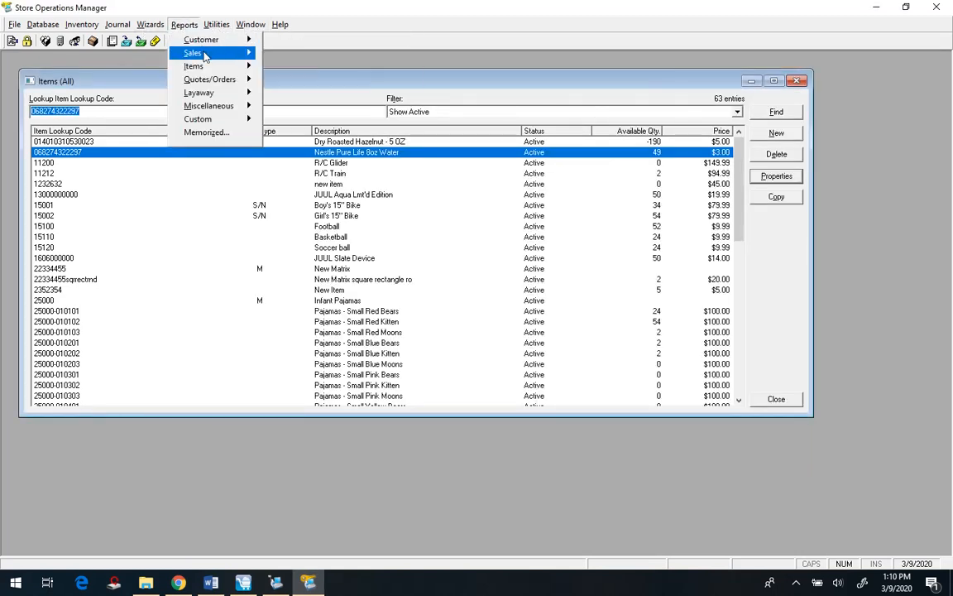
pyautogui.moveTo(206, 56)
pyautogui.moveTo(300, 53)
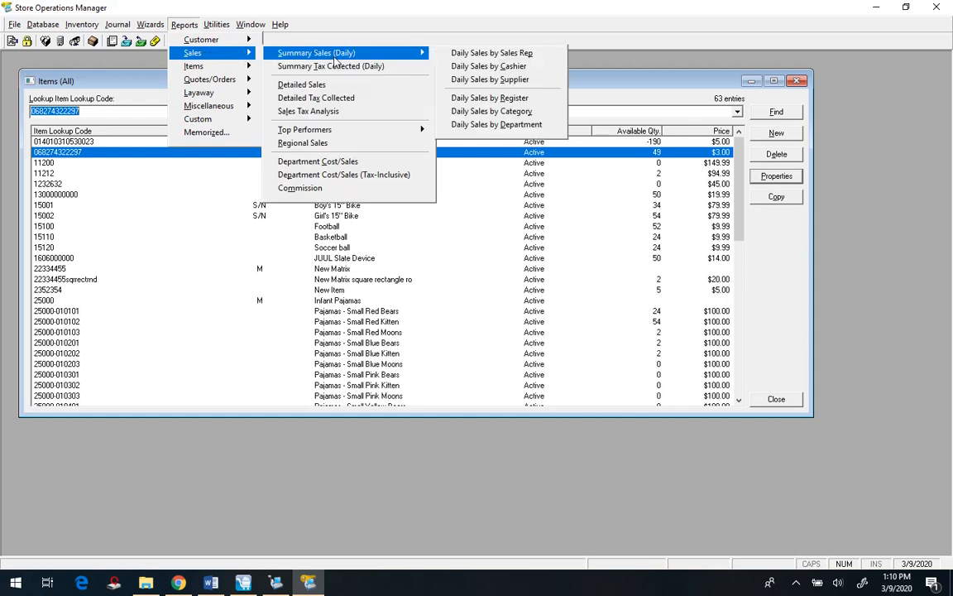
pyautogui.click(339, 85)
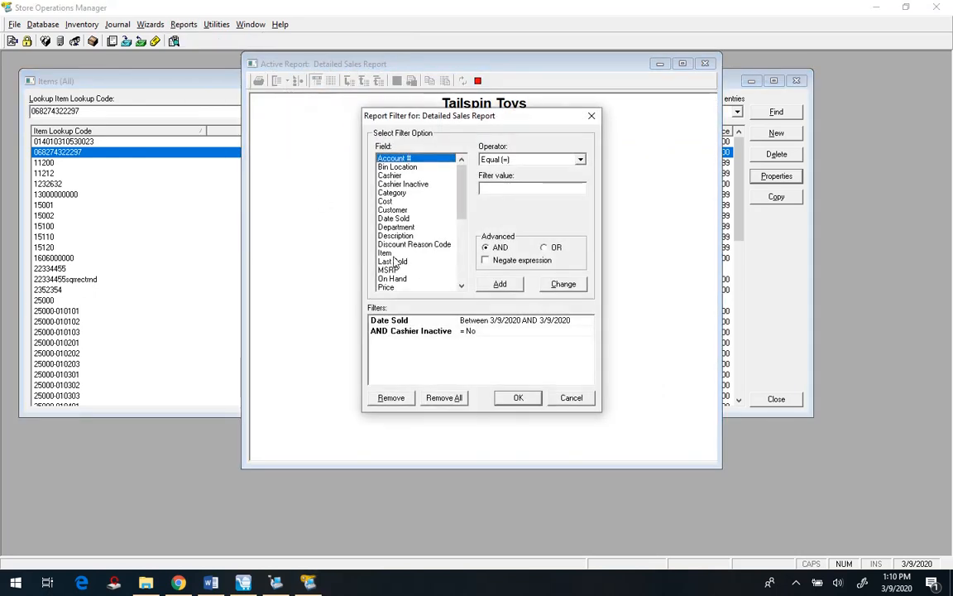
# Change the Date Sold filter to a custom range starting on 9/1/2019
pyautogui.click(495, 322)
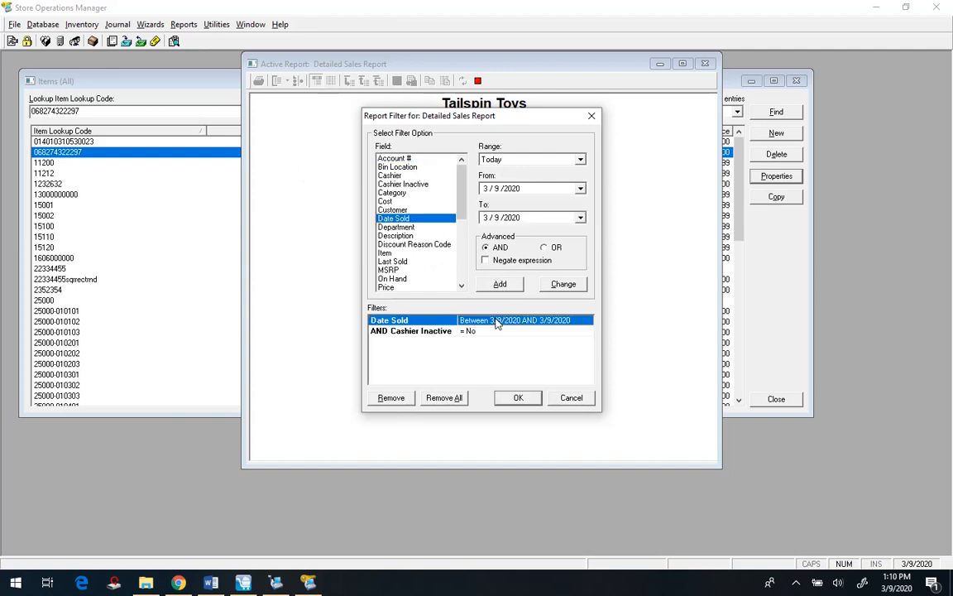
pyautogui.click(581, 189)
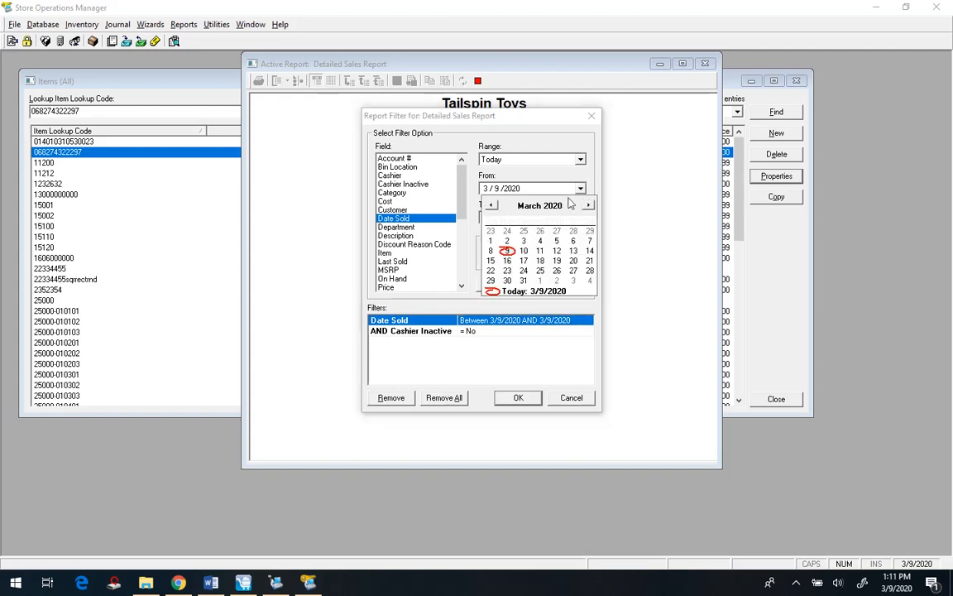
pyautogui.click(493, 205)
pyautogui.click(494, 205)
pyautogui.click(493, 205)
pyautogui.click(493, 205)
pyautogui.click(493, 205)
pyautogui.click(493, 205)
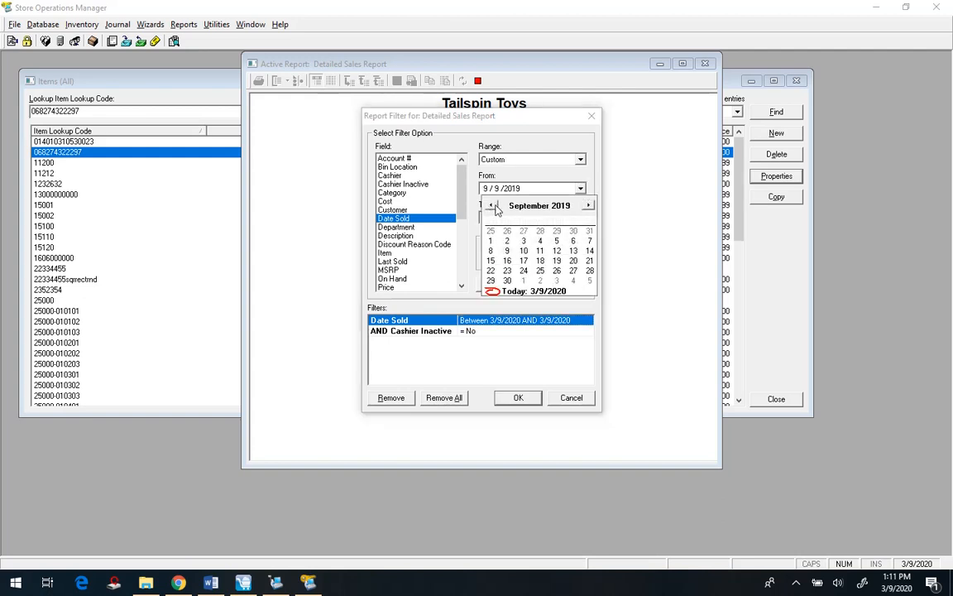
pyautogui.click(490, 241)
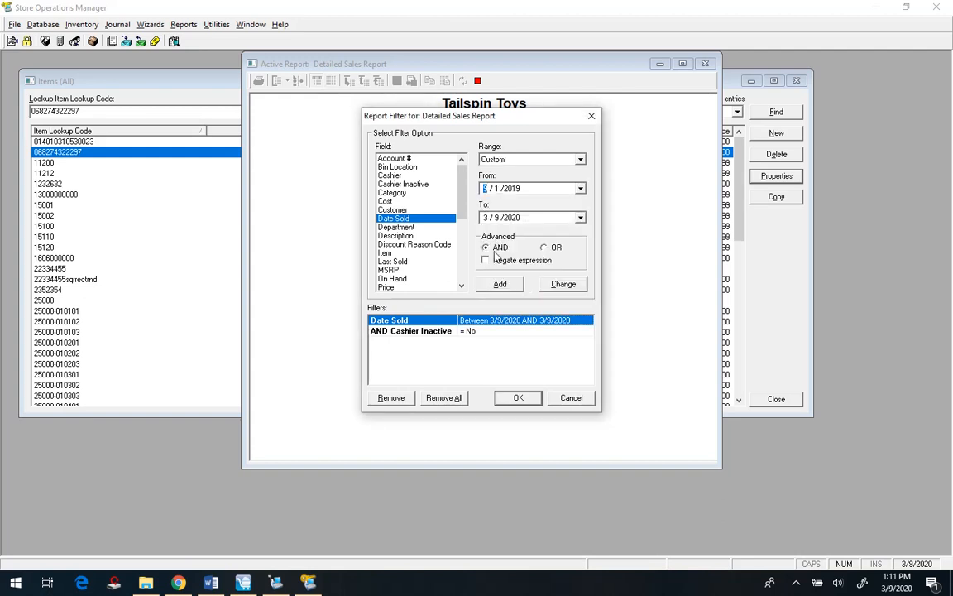
pyautogui.click(564, 283)
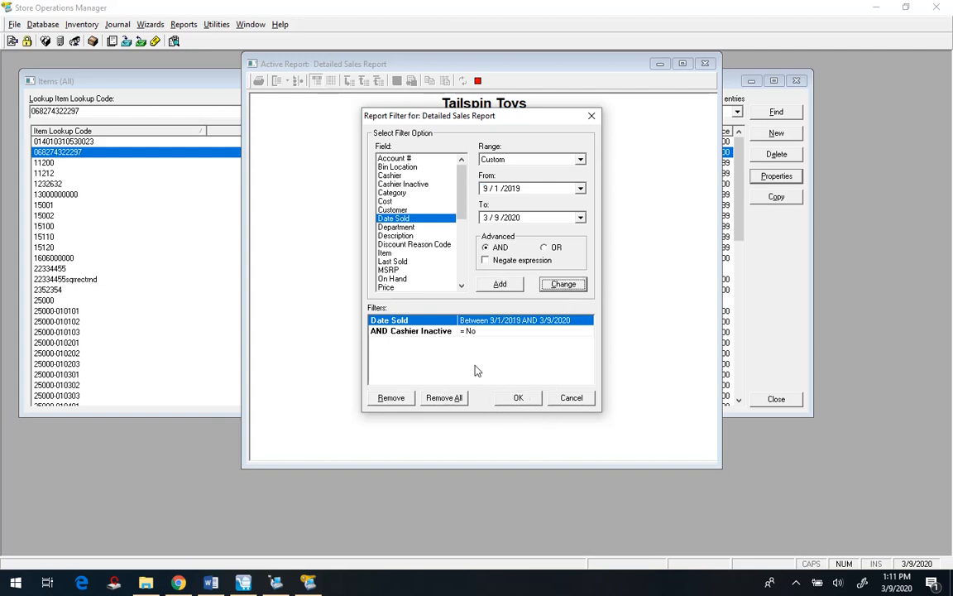
# Remove the Cashier Inactive filter and generate the Detailed Sales report
pyautogui.click(468, 332)
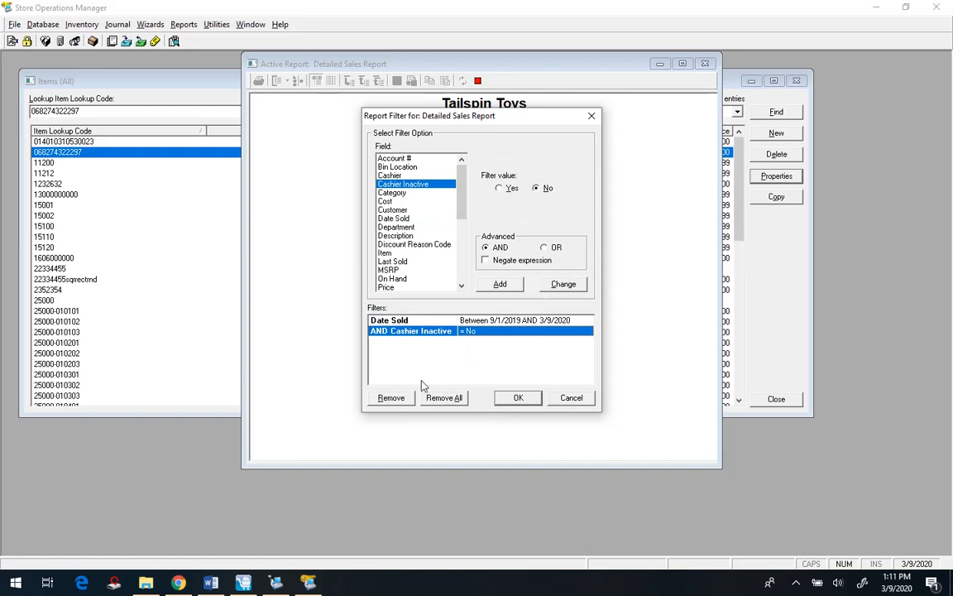
pyautogui.click(392, 398)
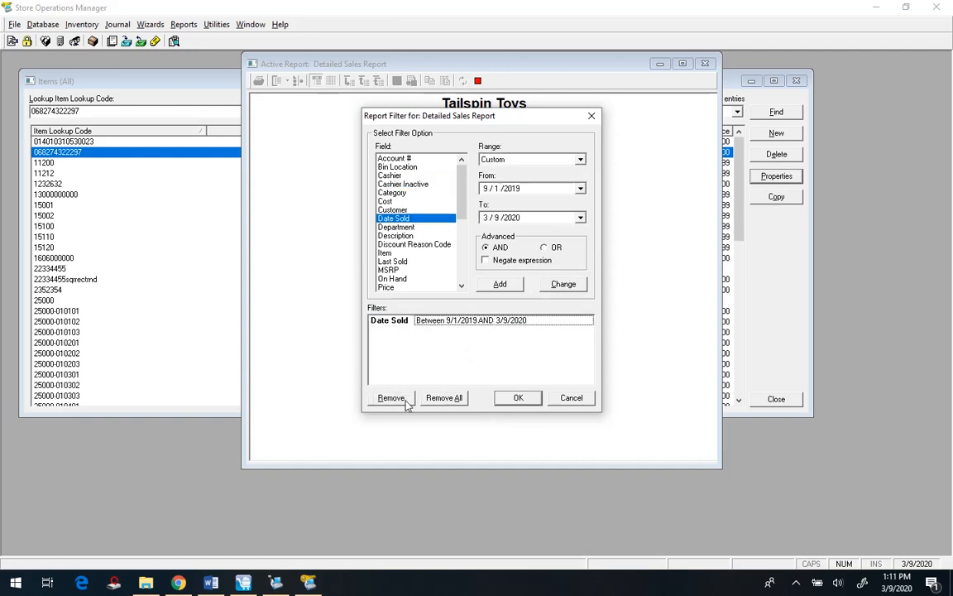
pyautogui.click(520, 398)
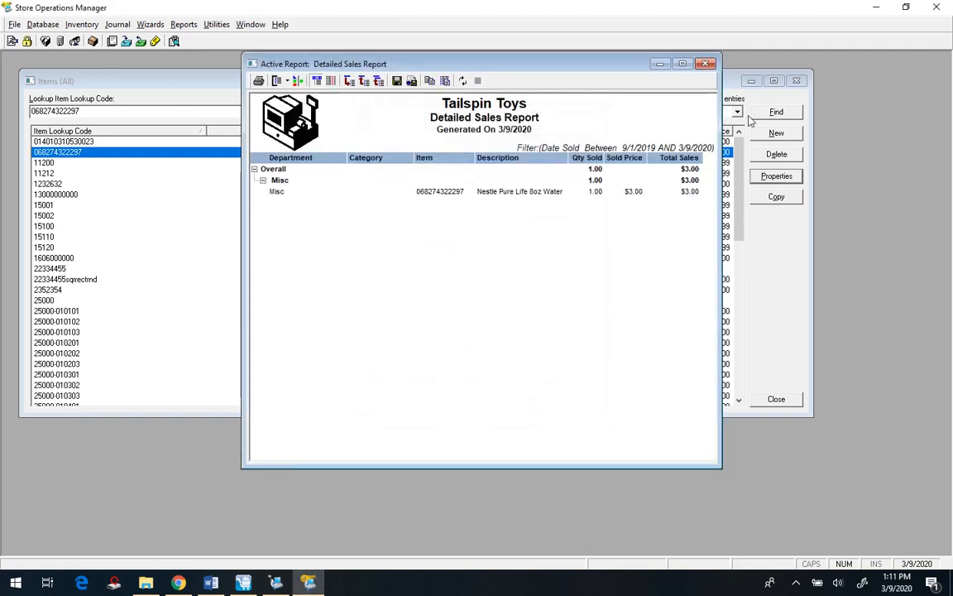
# Maximize the Detailed Sales report, and collapse and re-expand its Overall group
pyautogui.click(683, 66)
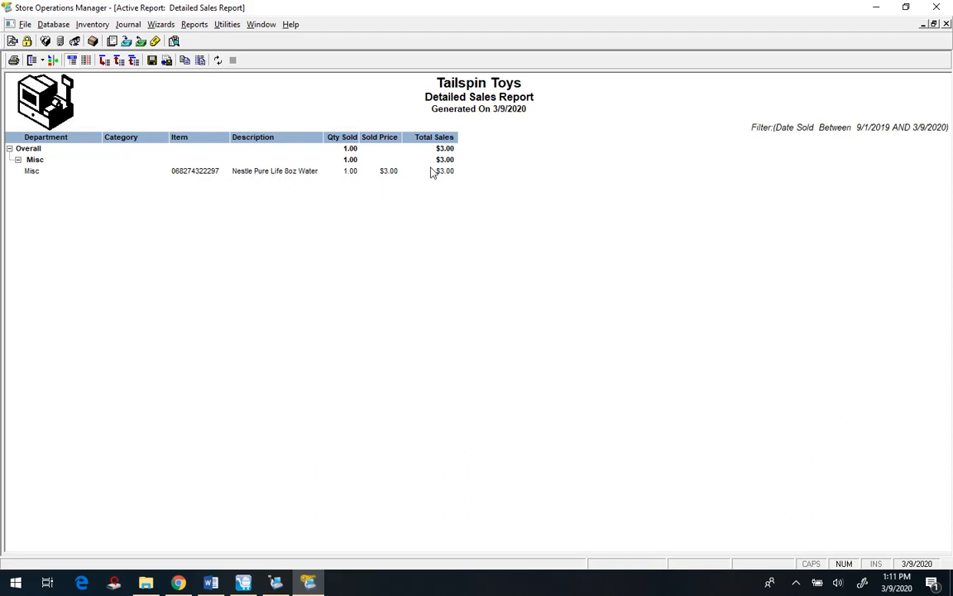
pyautogui.click(9, 149)
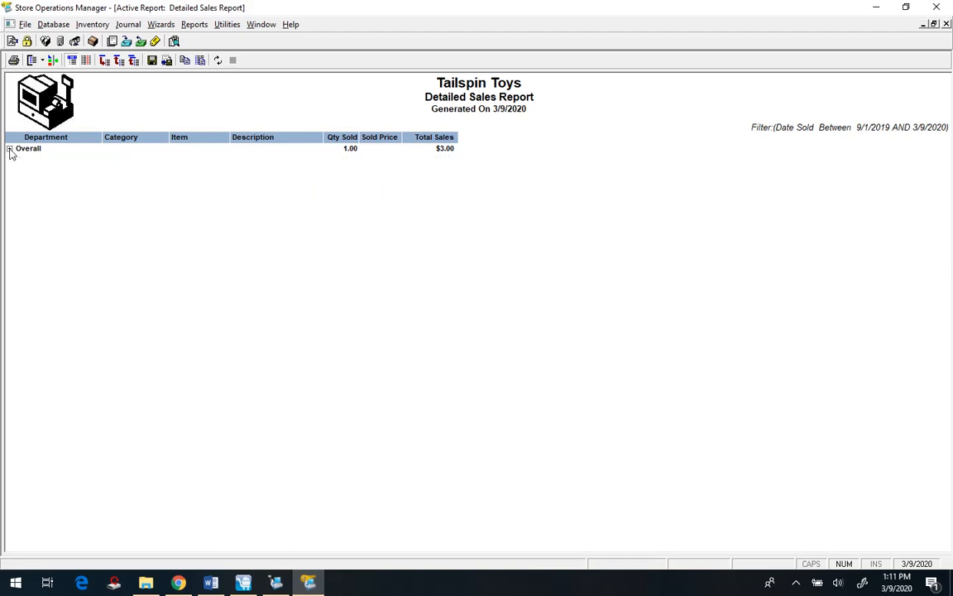
pyautogui.click(9, 149)
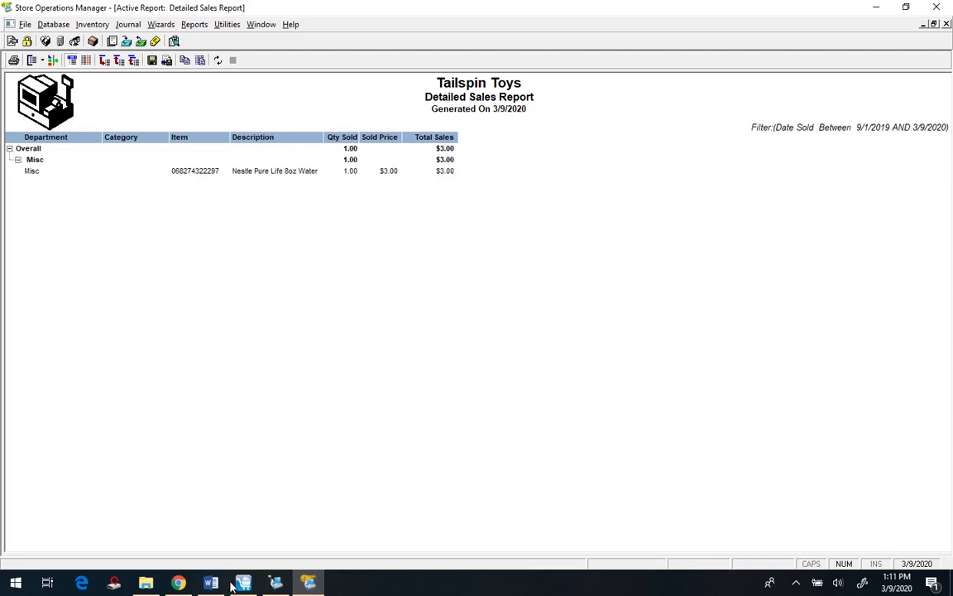
# Switch to Cloud Retailer in Chrome and open the Customer List with Sales report
pyautogui.click(179, 583)
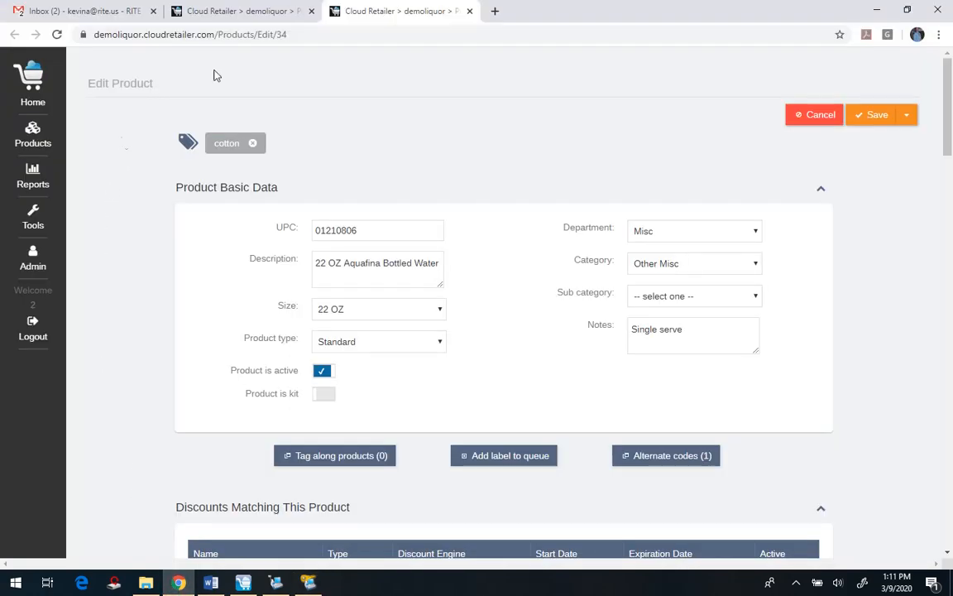
pyautogui.click(33, 170)
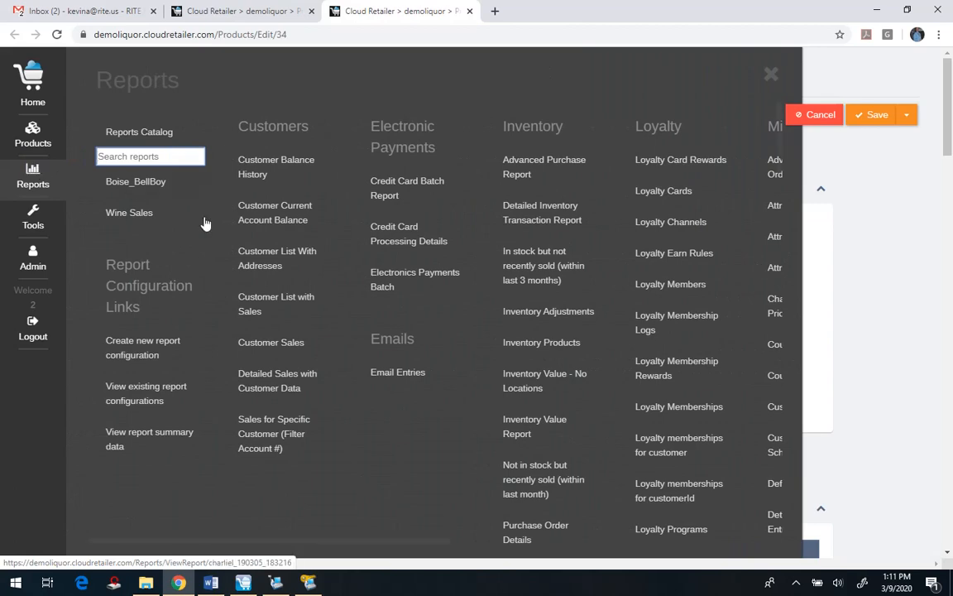
pyautogui.click(257, 305)
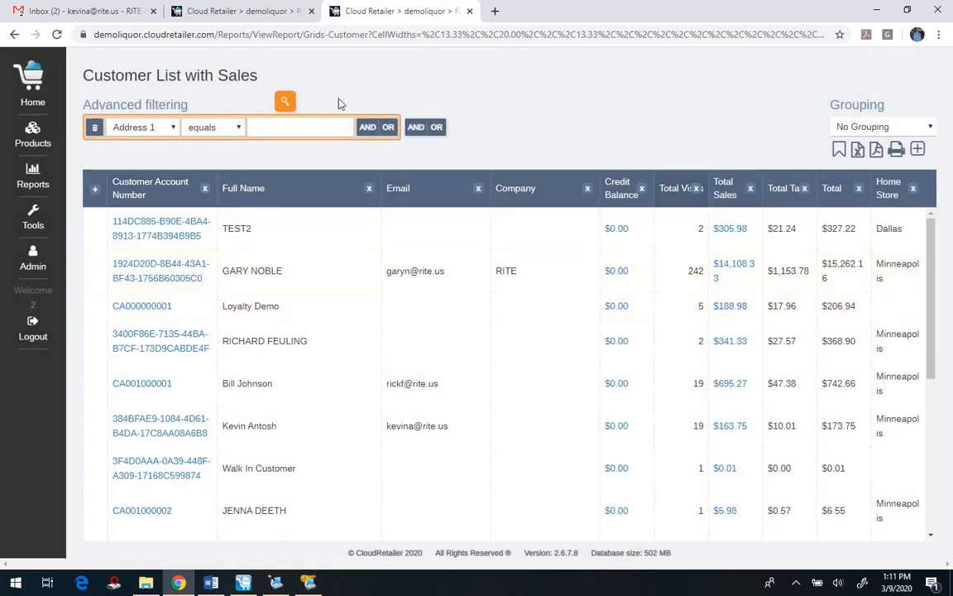
# Examine the filter fields and comparison operators offered by the report's advanced filtering, leaving them unchanged
pyautogui.click(163, 132)
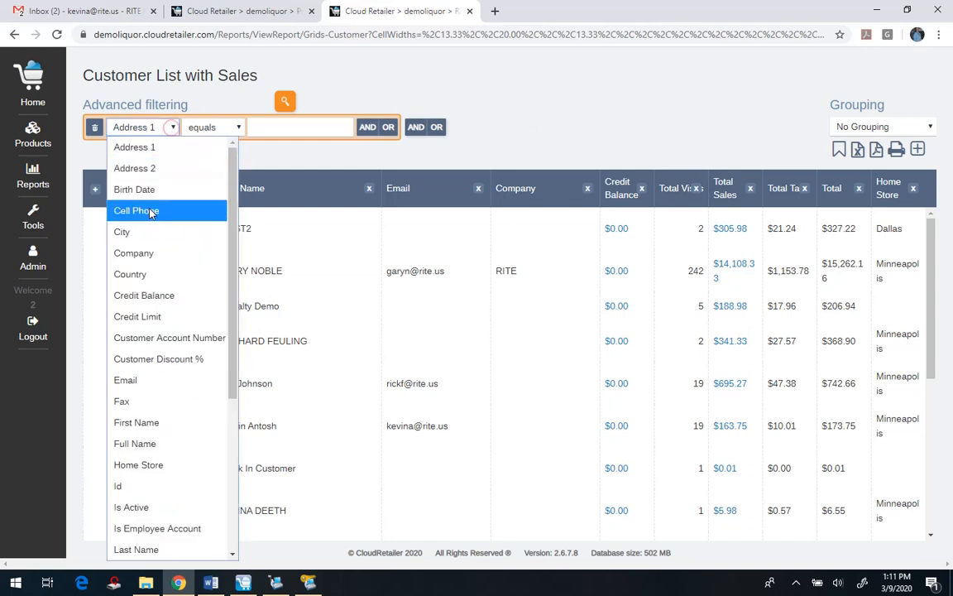
pyautogui.scroll(-3, 159, 264)
pyautogui.scroll(3, 199, 207)
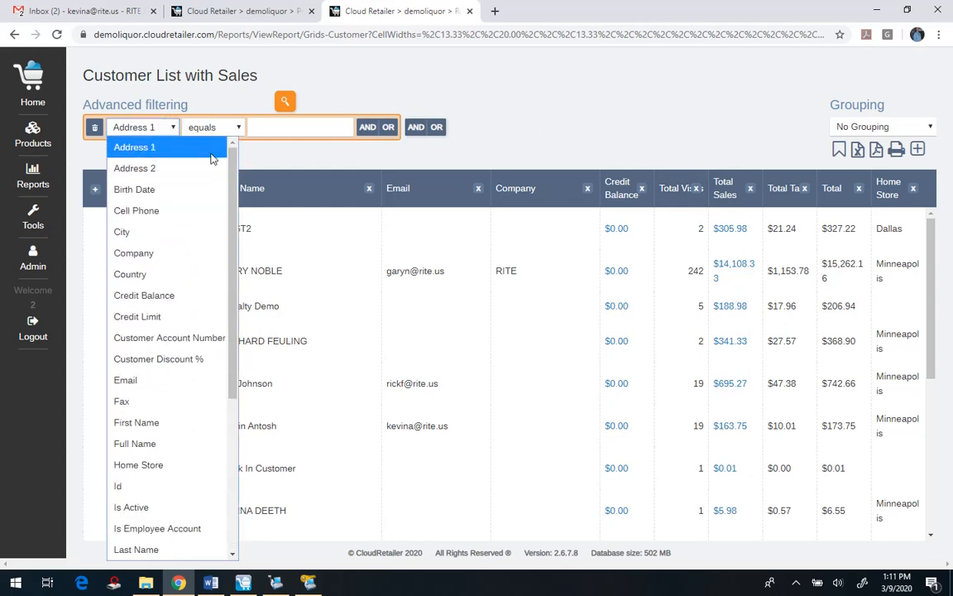
pyautogui.click(237, 131)
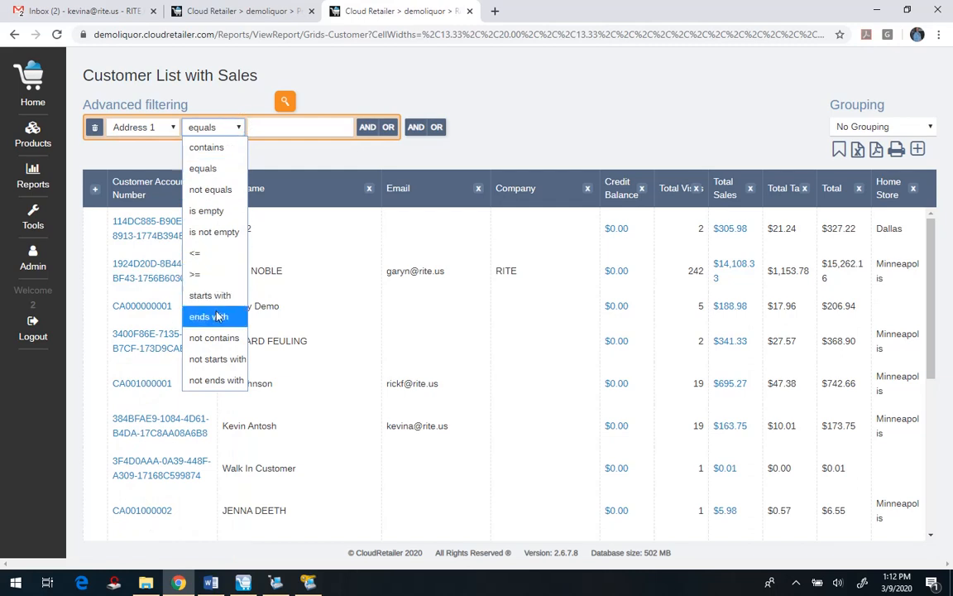
pyautogui.click(492, 118)
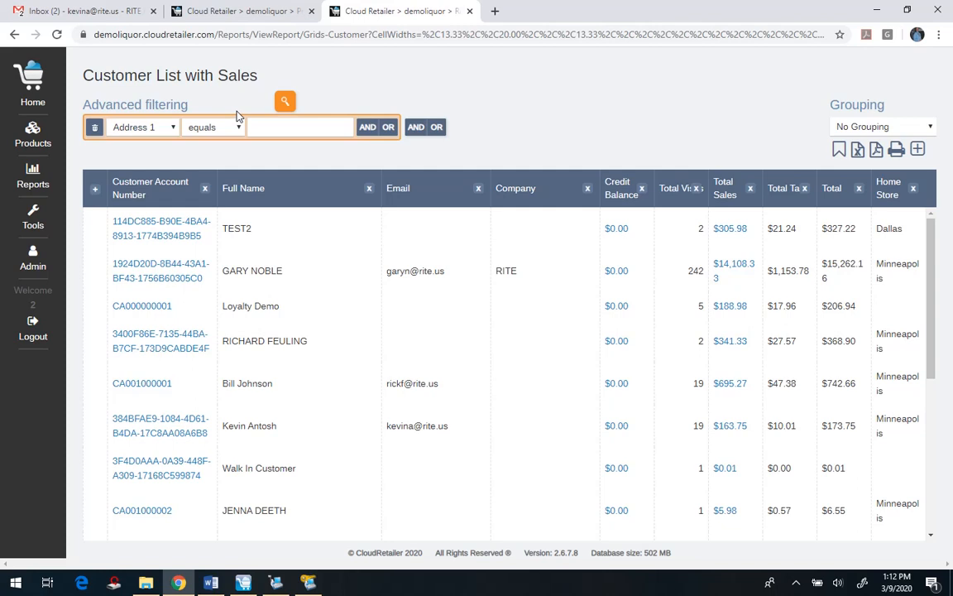
# Add the Zip column to the Customer List with Sales report and sort the list by Company
pyautogui.click(95, 189)
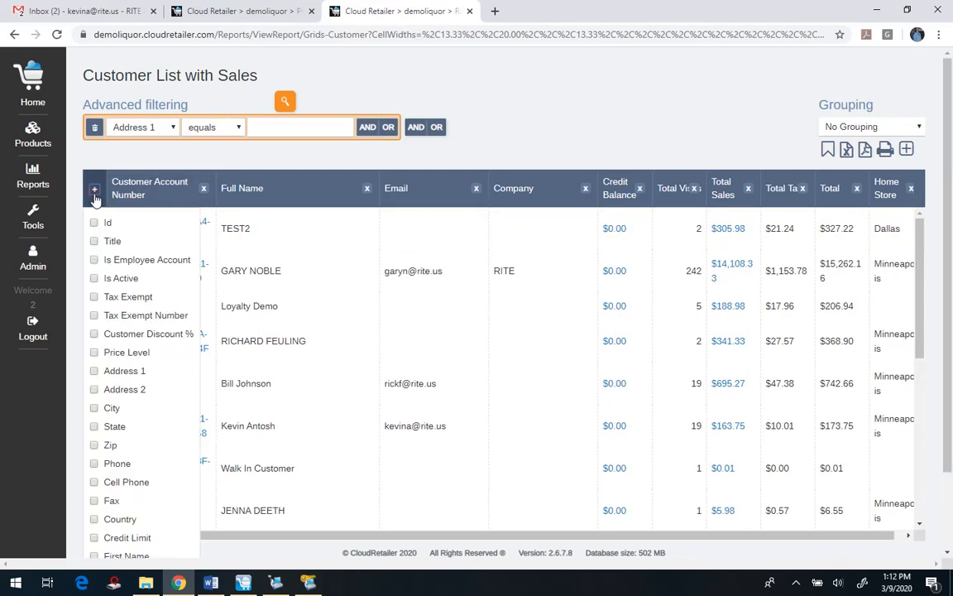
pyautogui.click(94, 446)
pyautogui.click(728, 136)
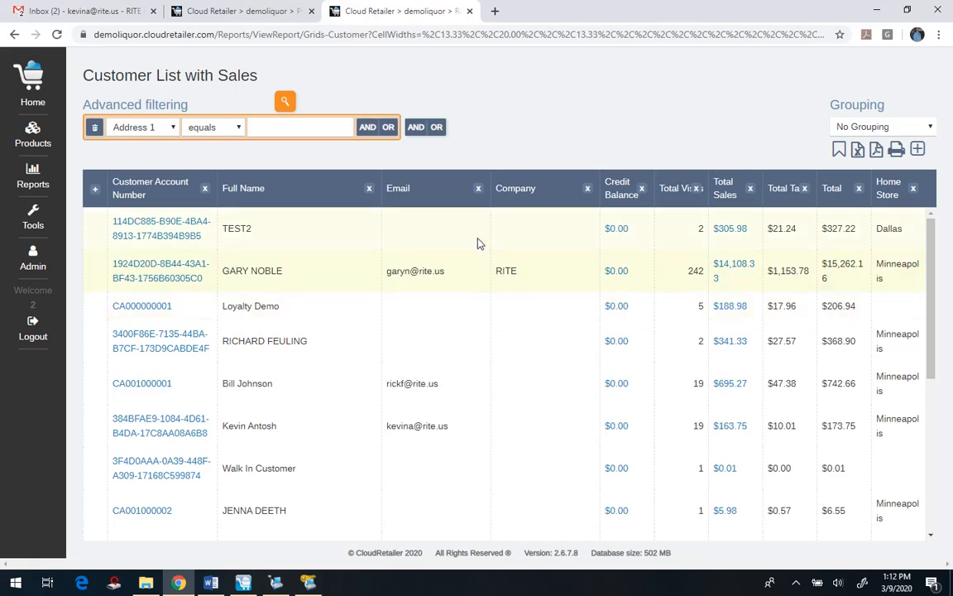
pyautogui.click(591, 192)
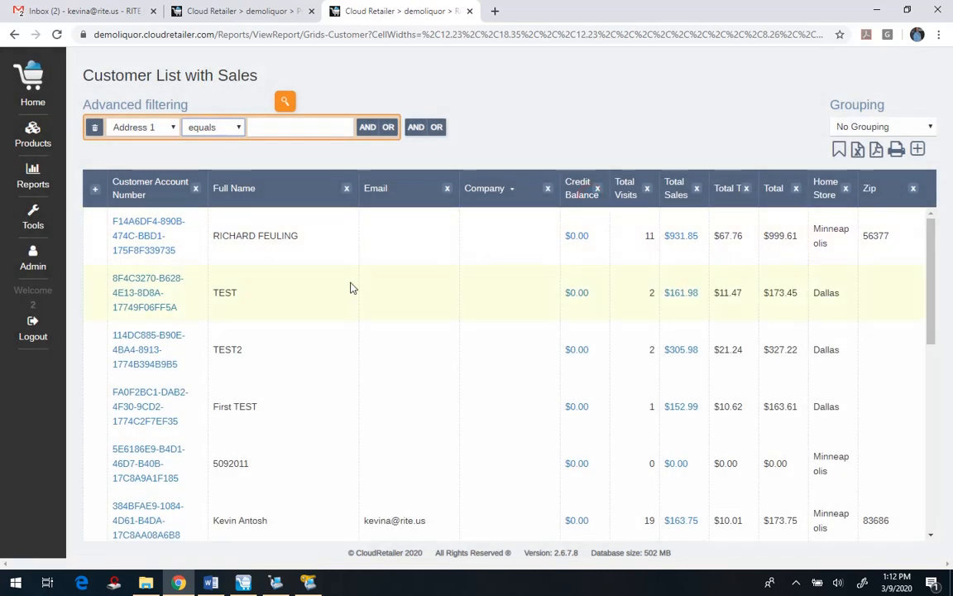
# Look through the customer rows sorted by company and view the filter's comparison operators again
pyautogui.scroll(-10, 316, 323)
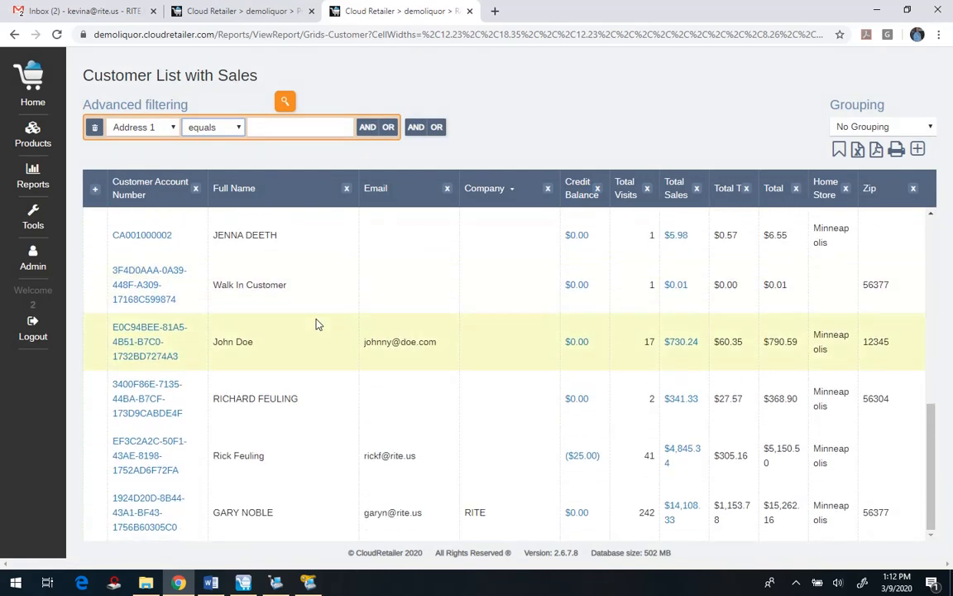
pyautogui.scroll(10, 315, 323)
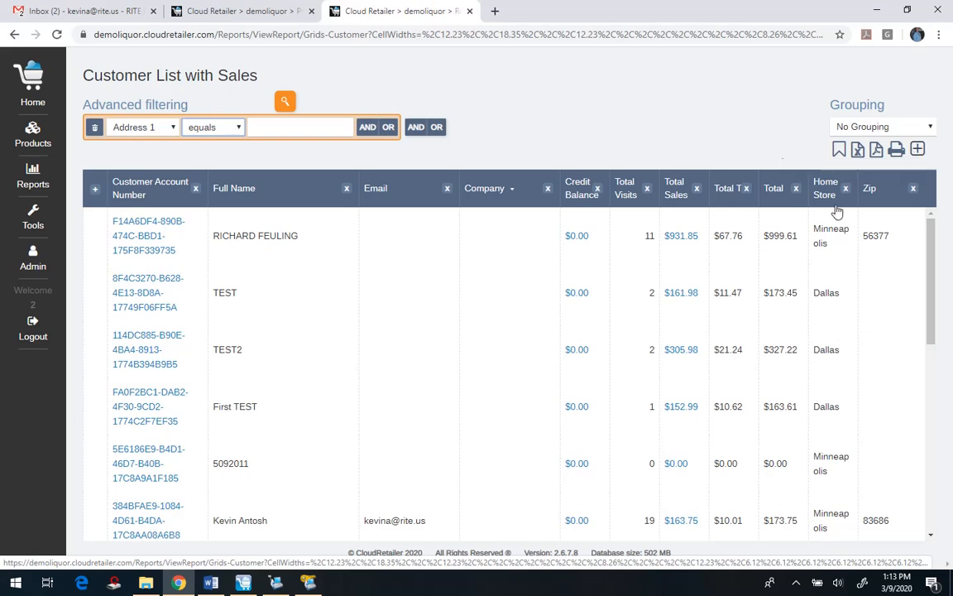
pyautogui.scroll(-5, 472, 389)
pyautogui.scroll(-2, 473, 388)
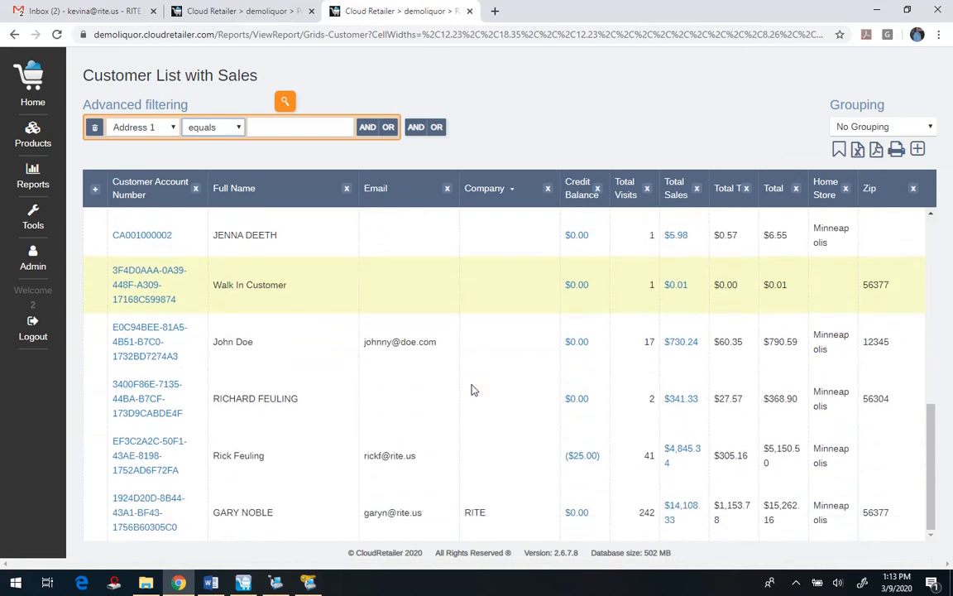
pyautogui.scroll(-3, 472, 389)
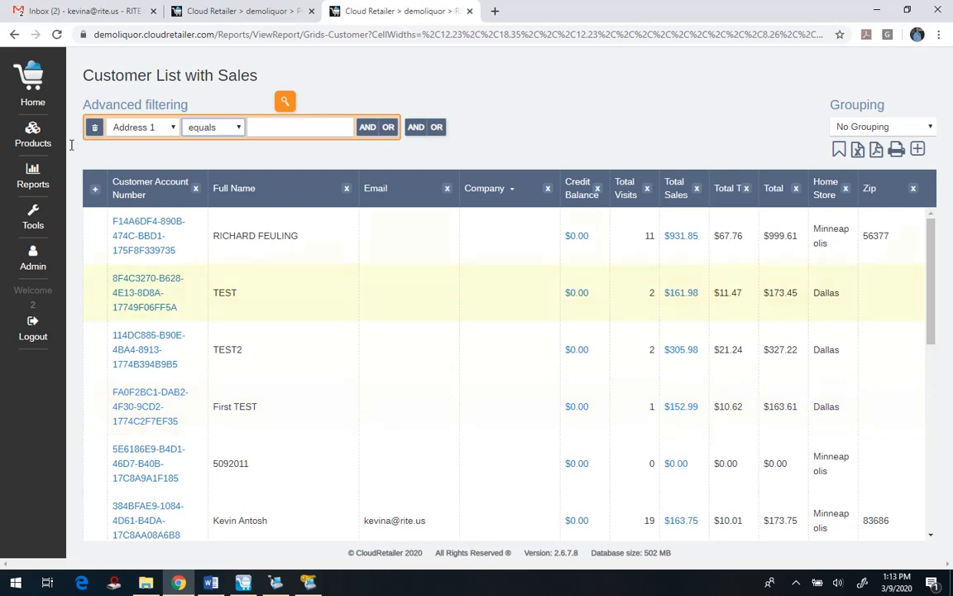
pyautogui.click(239, 130)
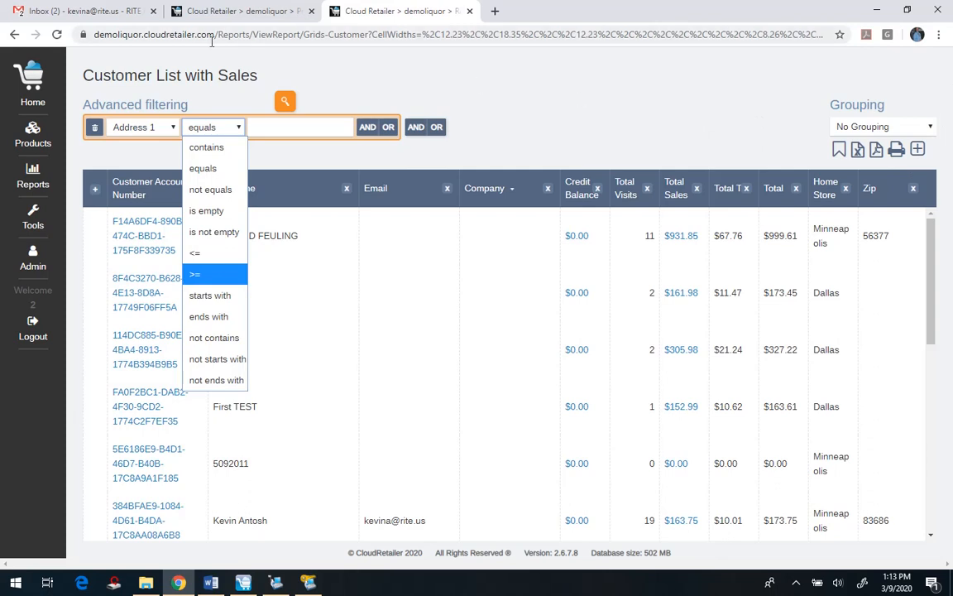
# Look through the full catalog of available reports across its categories, and close the Customer List with Sales report
pyautogui.click(32, 172)
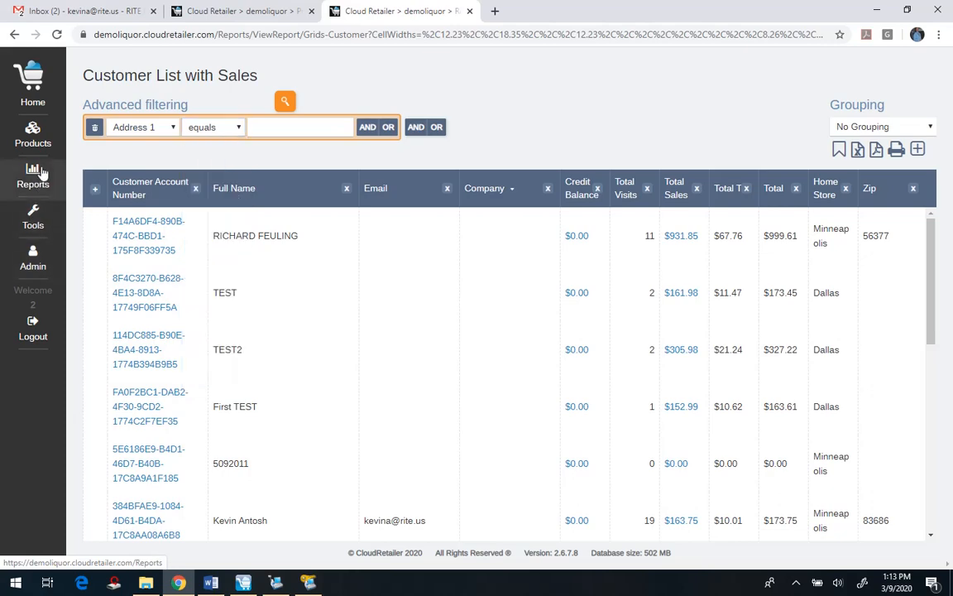
pyautogui.click(33, 172)
pyautogui.scroll(-4, 559, 306)
pyautogui.scroll(-4, 560, 306)
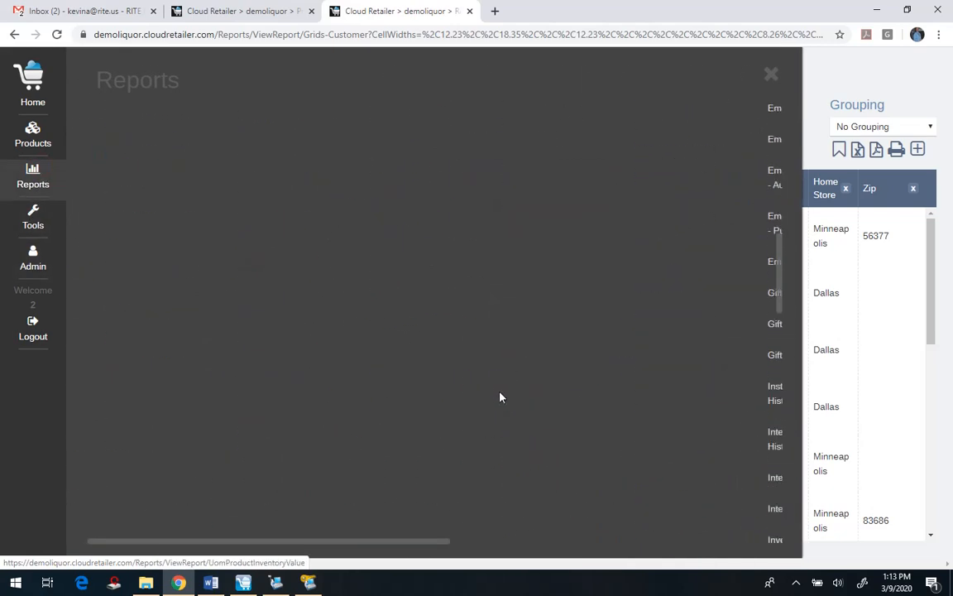
pyautogui.moveTo(376, 542); pyautogui.dragTo(648, 504)
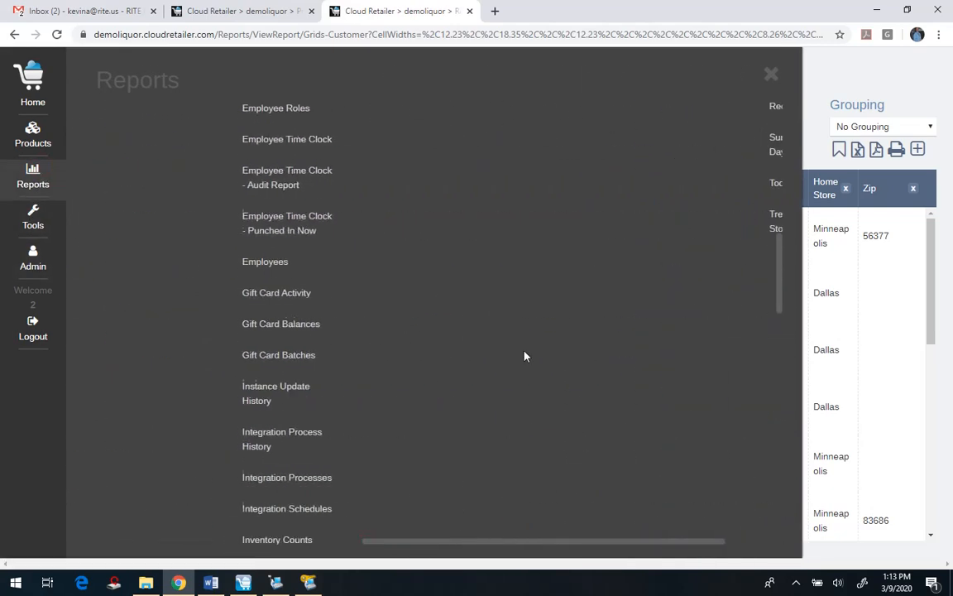
pyautogui.scroll(-12, 523, 355)
pyautogui.scroll(-3, 566, 495)
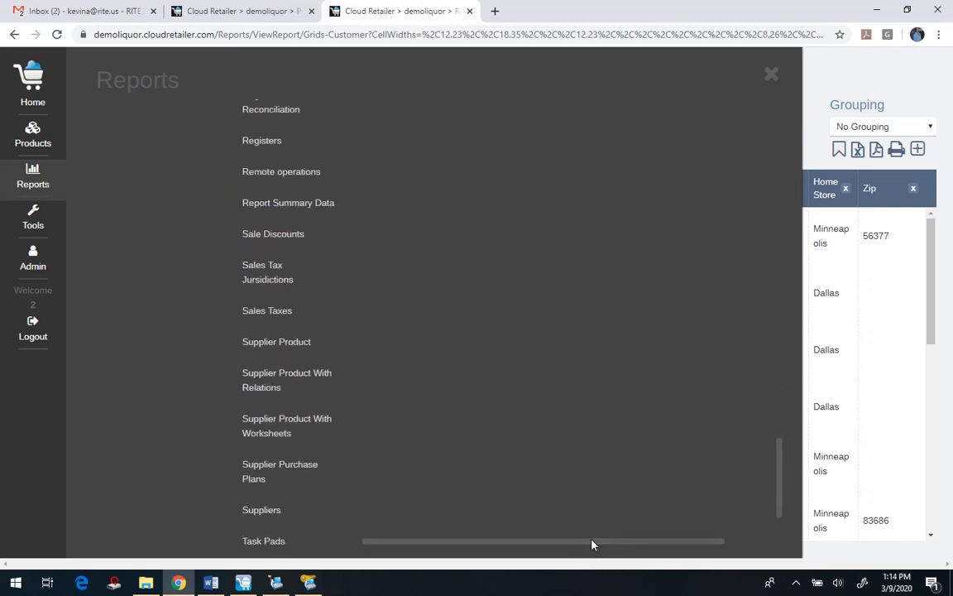
pyautogui.moveTo(593, 542); pyautogui.dragTo(300, 536)
pyautogui.scroll(4, 444, 353)
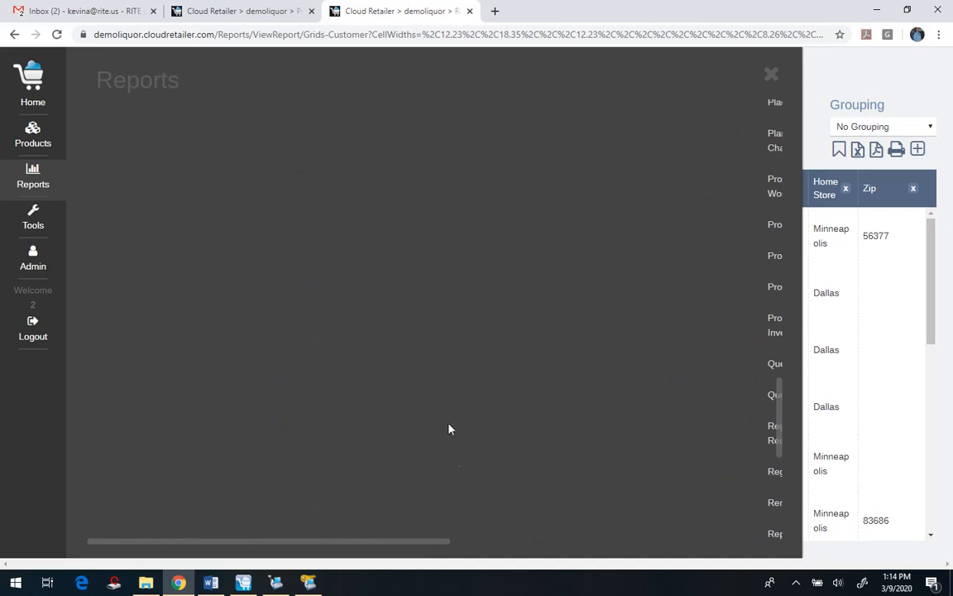
pyautogui.scroll(5, 431, 454)
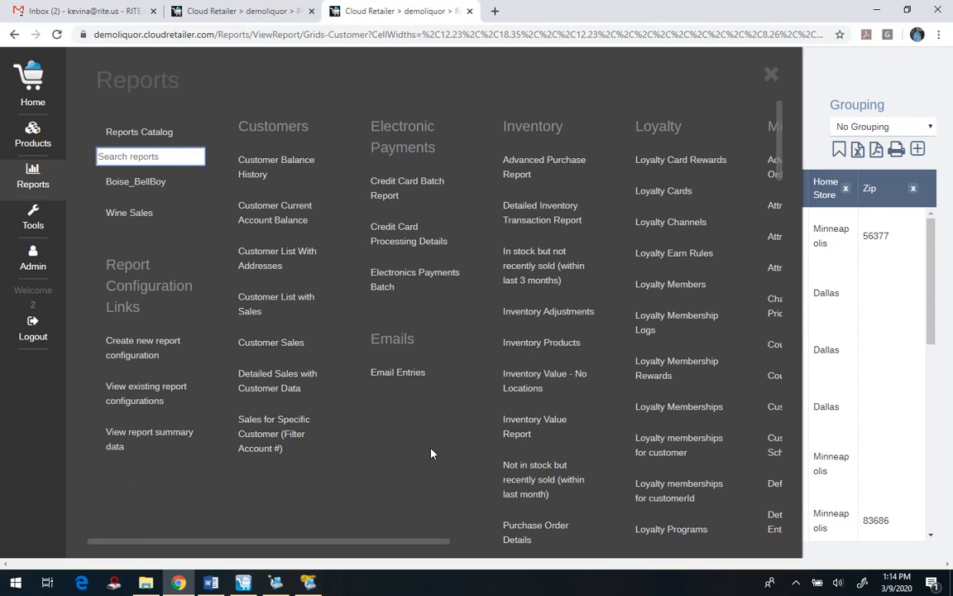
pyautogui.click(469, 12)
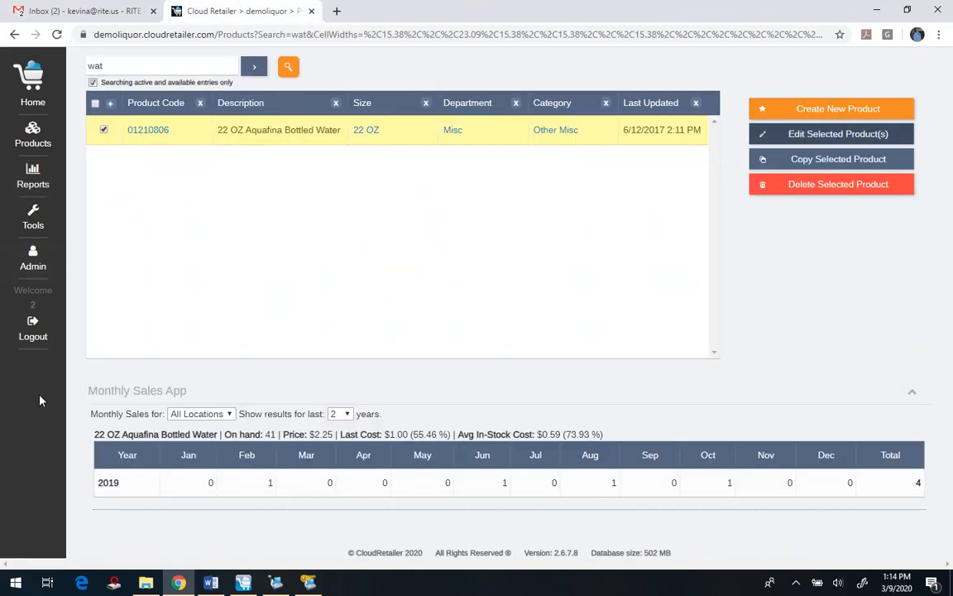
# Switch to Store Operations Manager, open the purchase orders list and start a new purchase order
pyautogui.hotkey('alt', 'Tab')
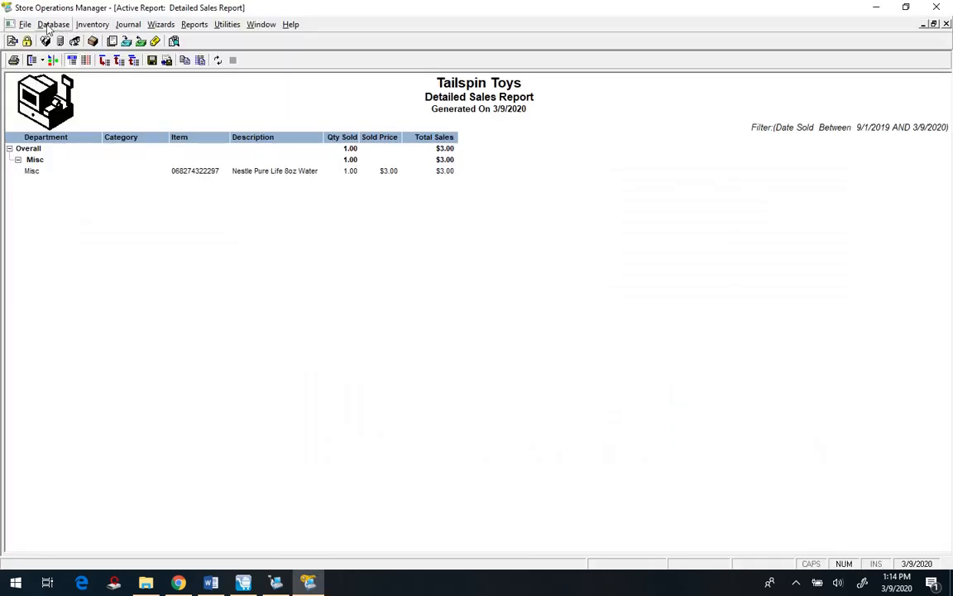
pyautogui.click(51, 25)
pyautogui.moveTo(87, 25)
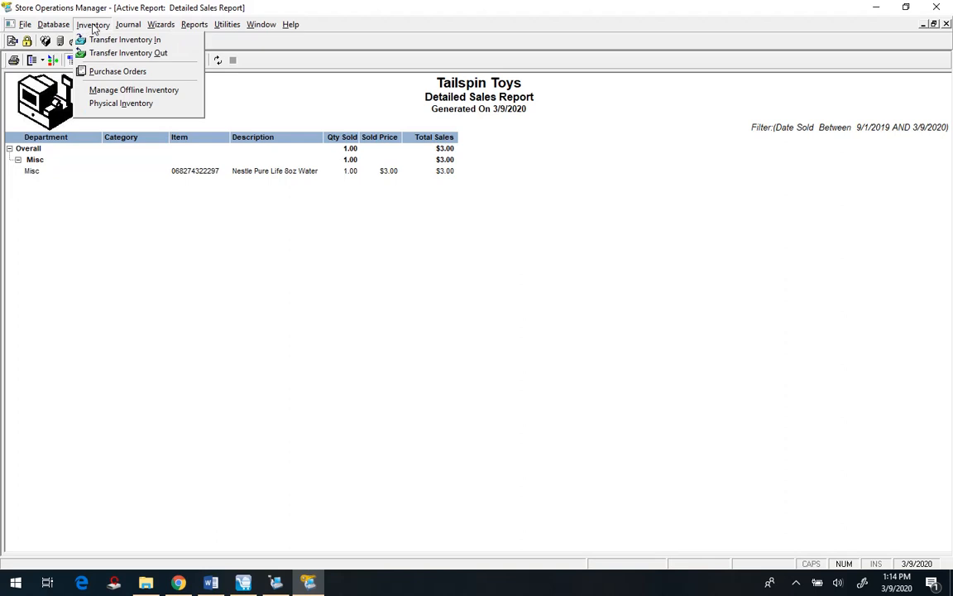
pyautogui.click(104, 73)
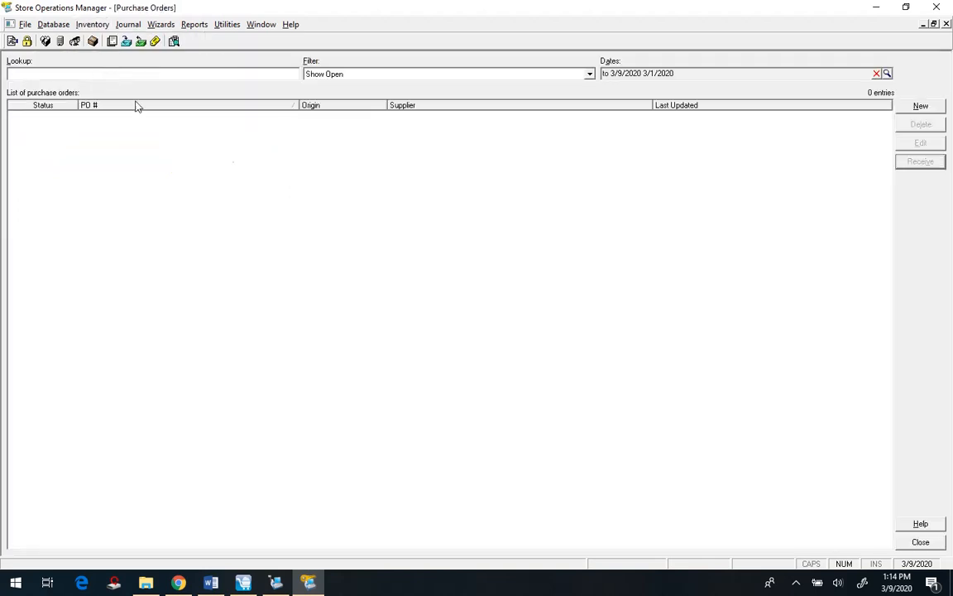
pyautogui.click(916, 107)
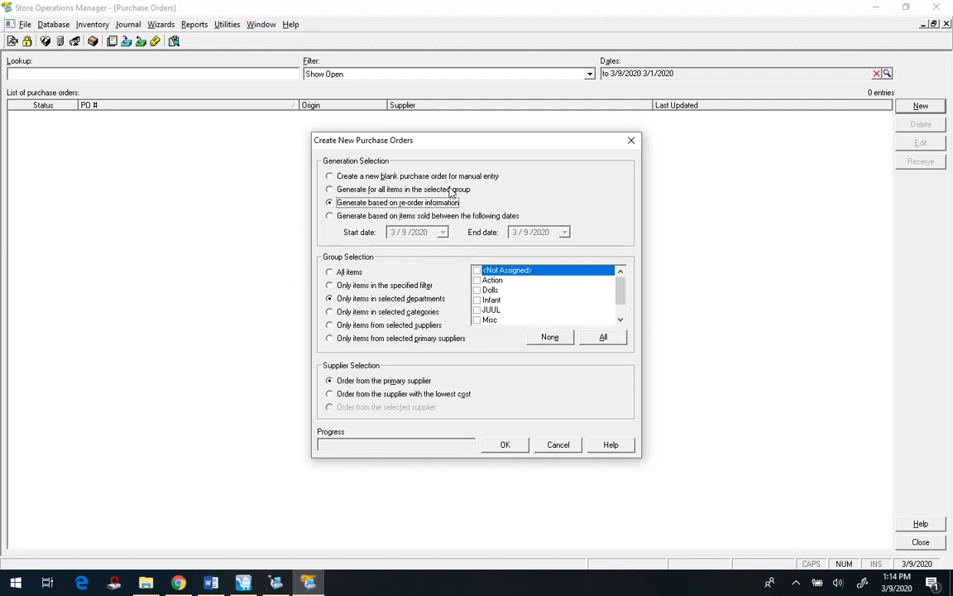
# Try to generate purchase orders based on re-order information for all items, ordering from the primary supplier
pyautogui.click(400, 188)
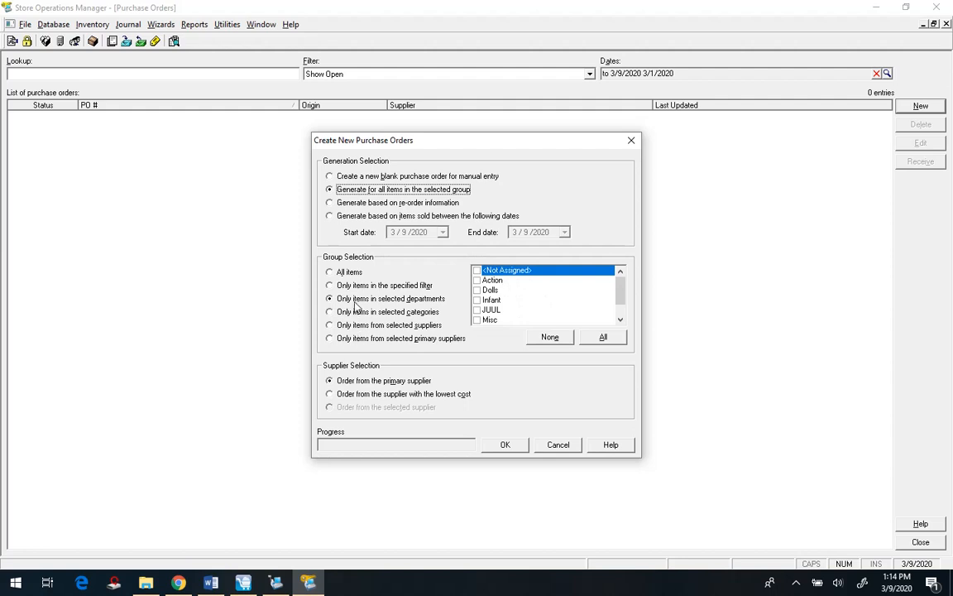
pyautogui.click(330, 217)
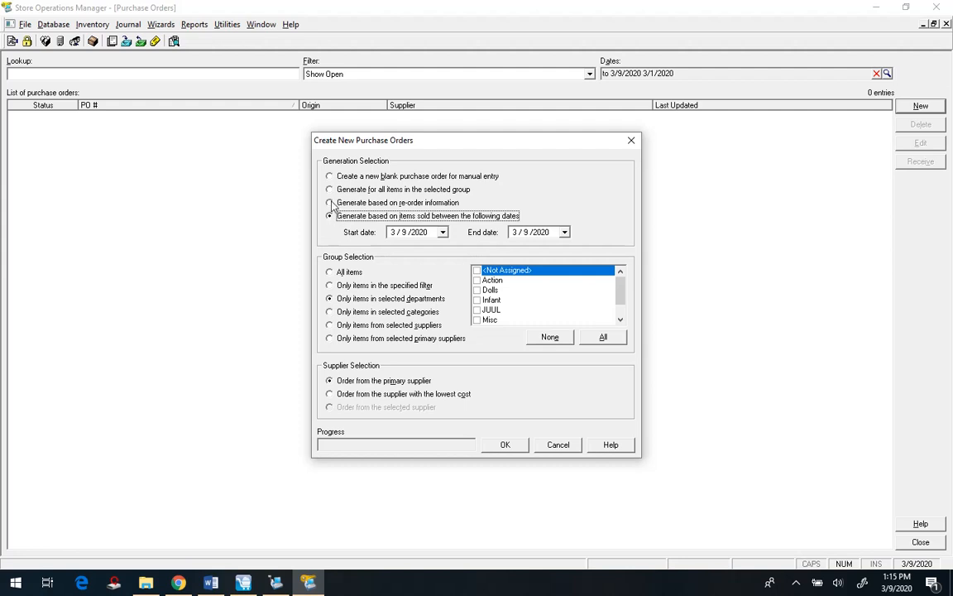
pyautogui.click(329, 203)
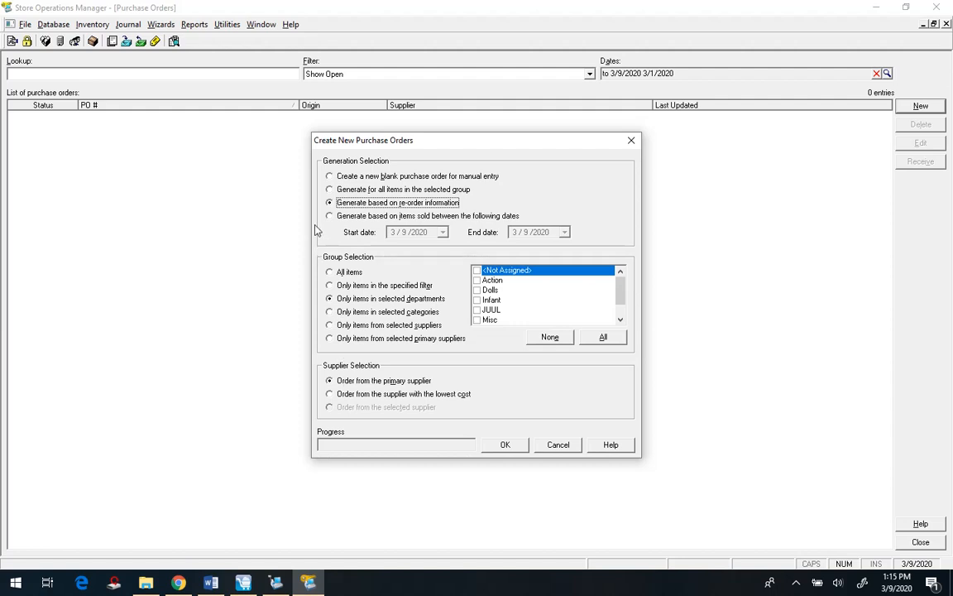
pyautogui.click(330, 272)
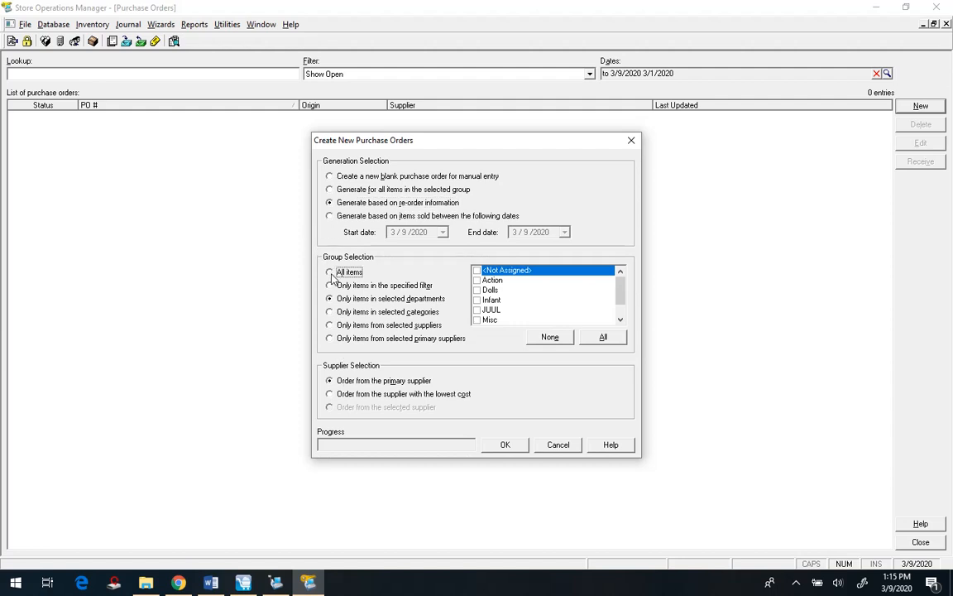
pyautogui.click(500, 446)
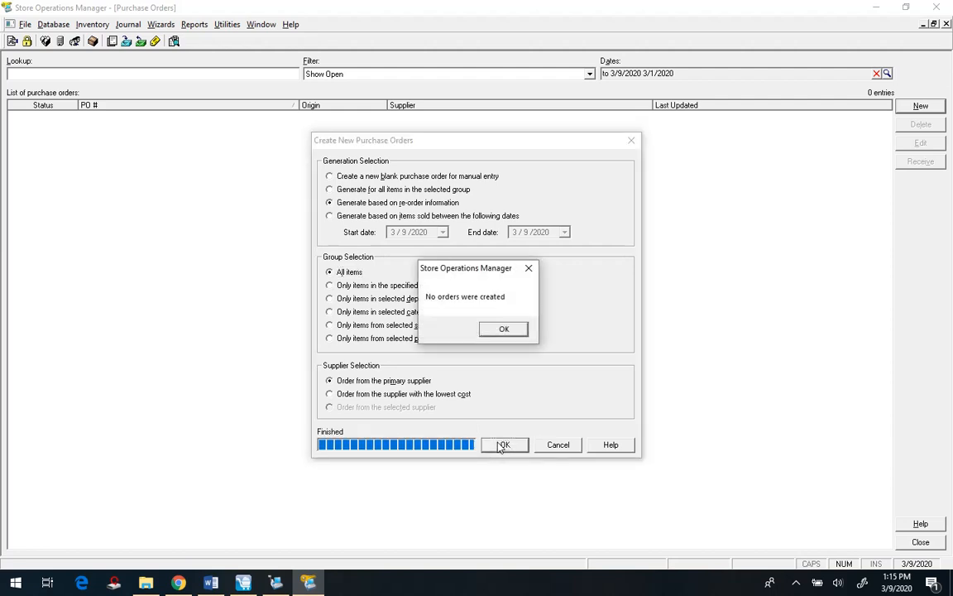
pyautogui.click(500, 330)
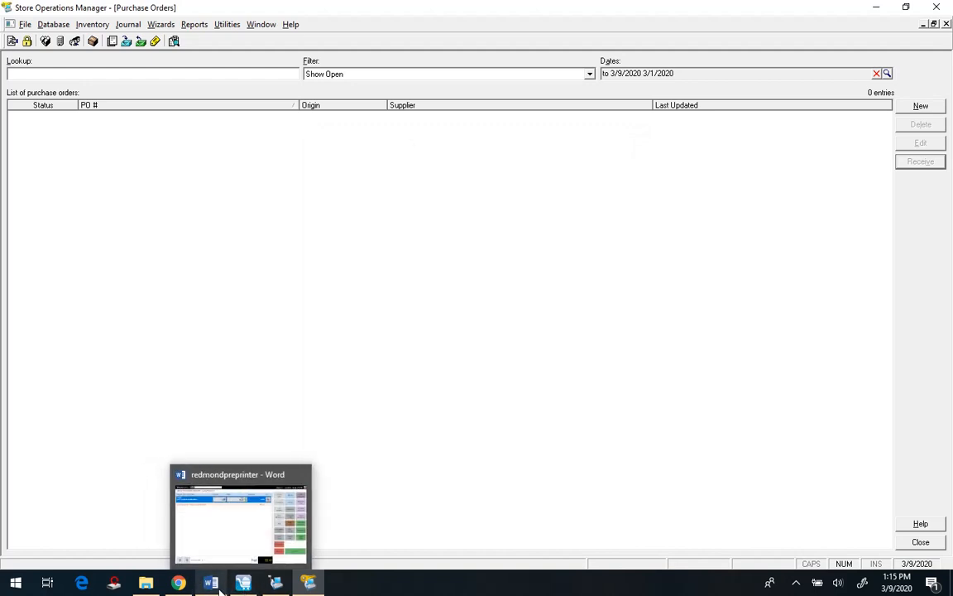
# Switch to Cloud Retailer in Chrome and start a new supplier purchase plan from Supplier Purchase Planning
pyautogui.click(179, 583)
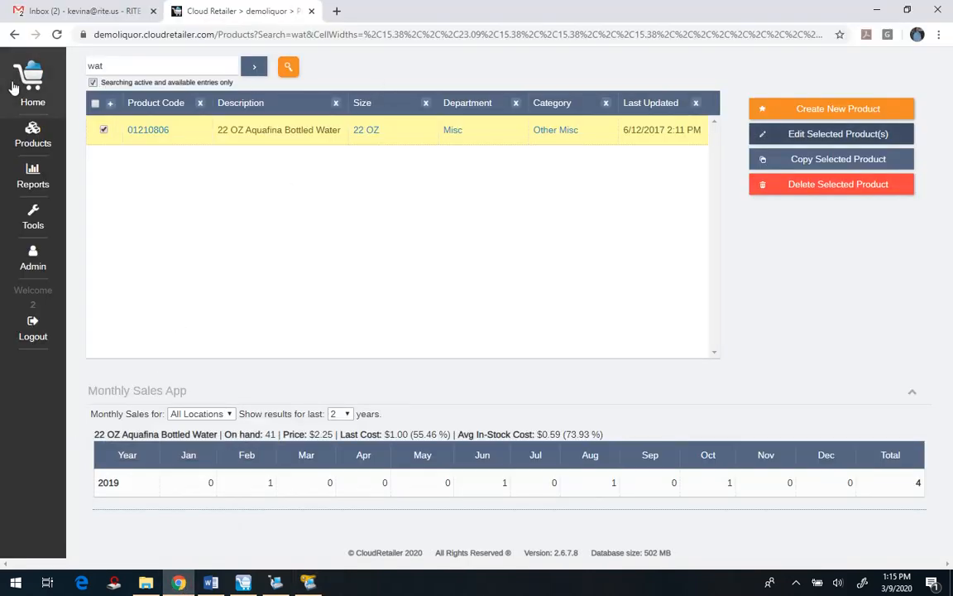
pyautogui.click(33, 217)
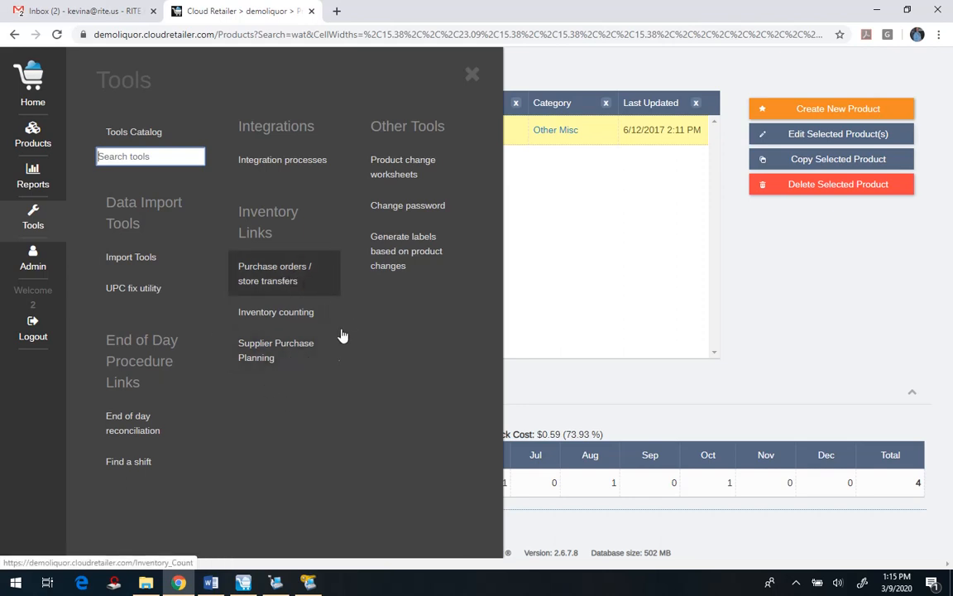
pyautogui.click(265, 356)
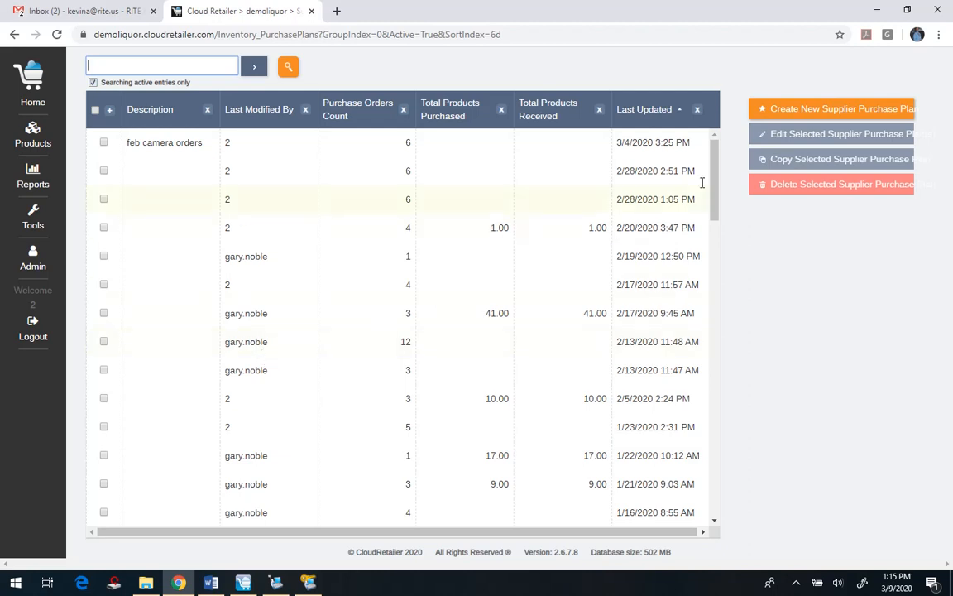
pyautogui.click(839, 110)
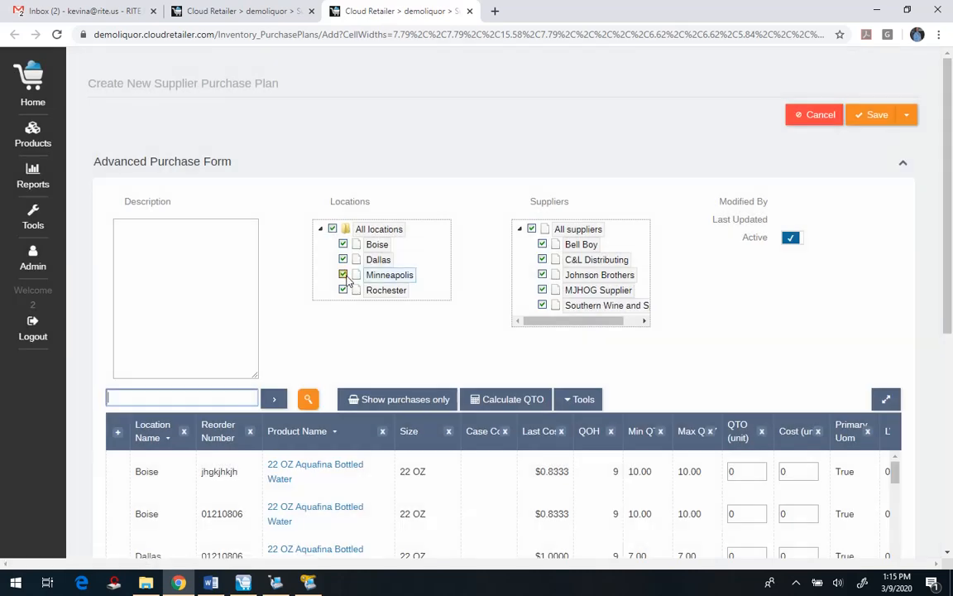
# Show the purchase plan's advanced filtering and examine the fields it offers, leaving the filter unchanged
pyautogui.scroll(-3, 347, 282)
pyautogui.scroll(2, 348, 281)
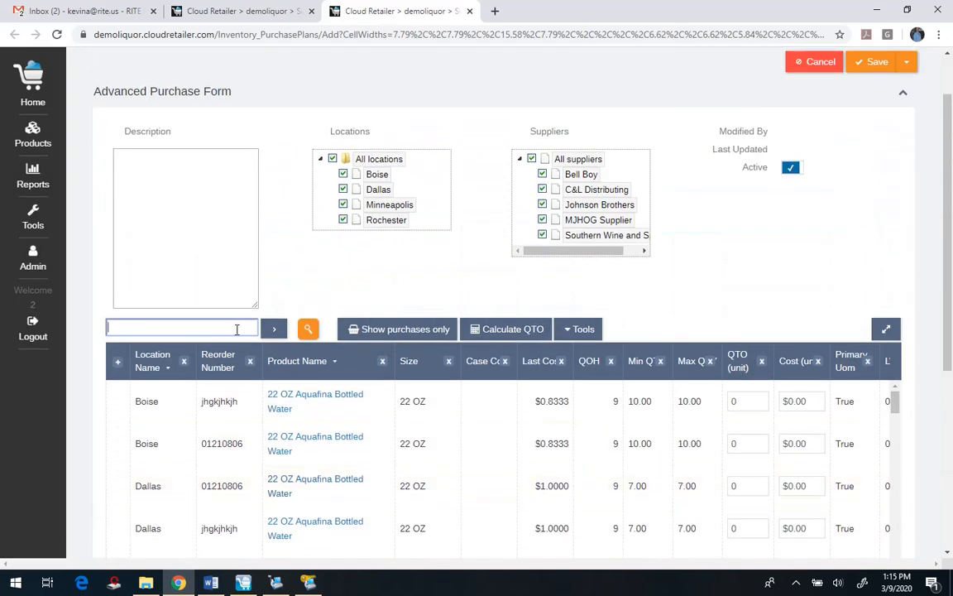
pyautogui.click(270, 333)
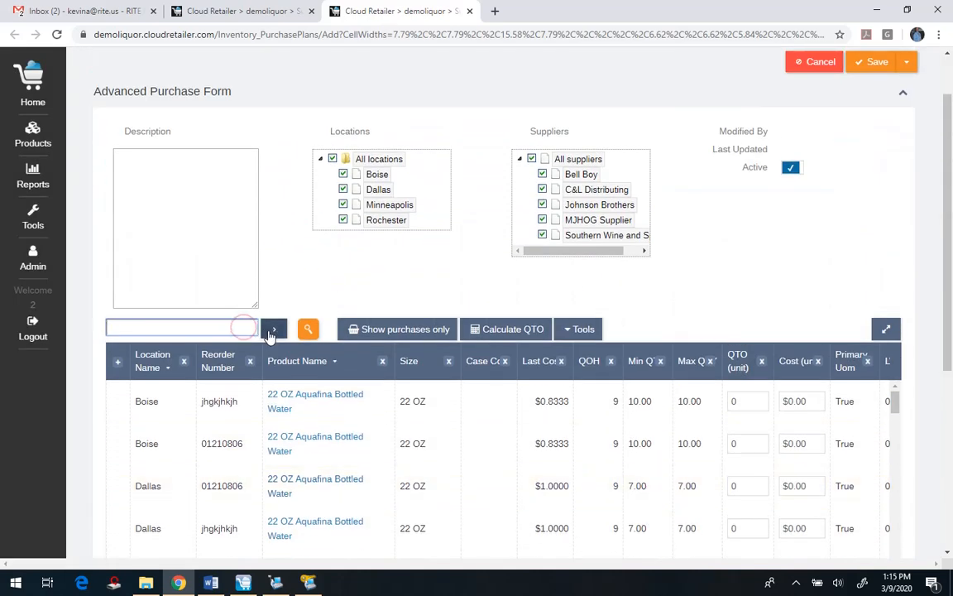
pyautogui.click(199, 379)
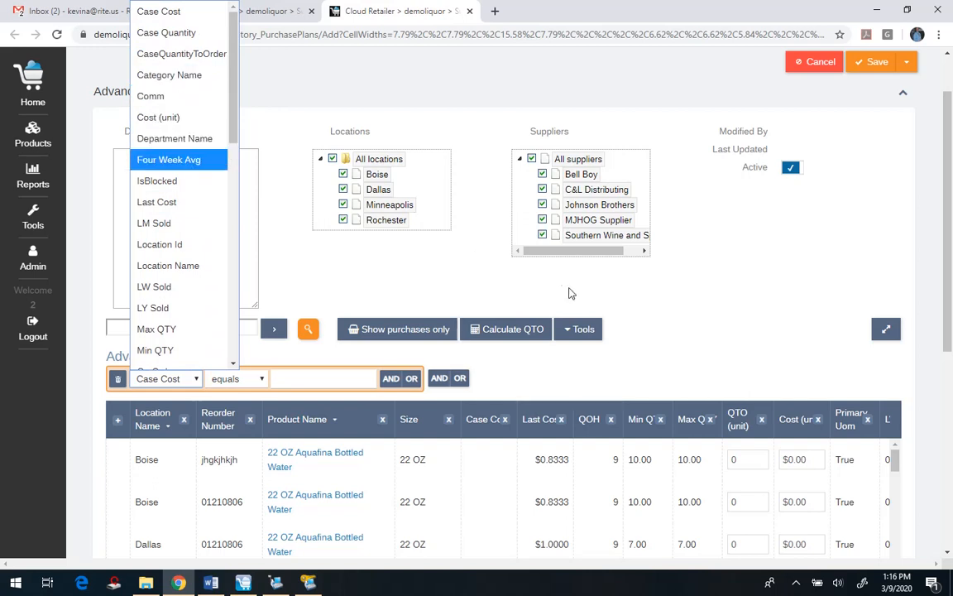
pyautogui.click(658, 339)
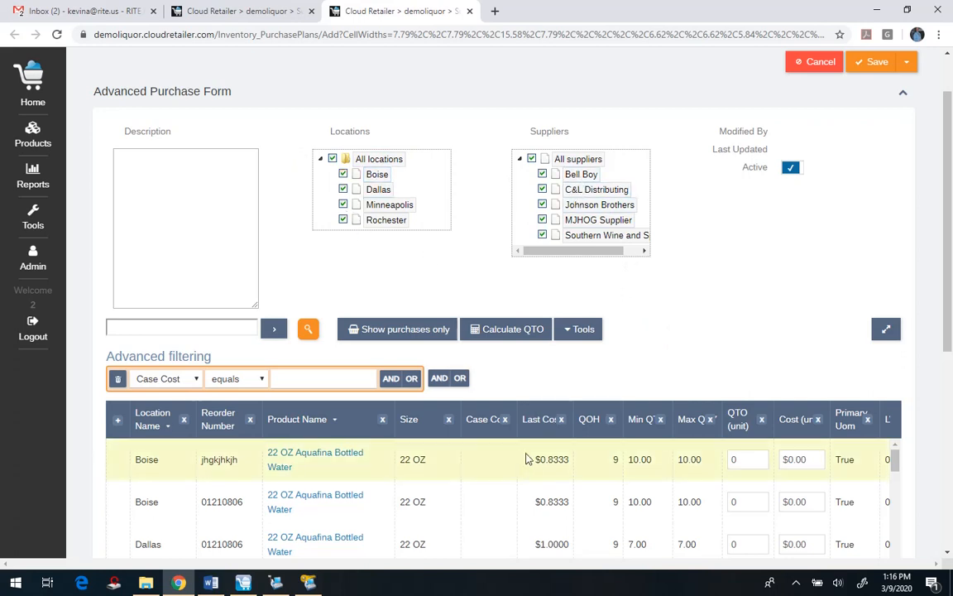
# Calculate the plan's quantities to order based on past sales, with the start date set to 11/1/2019
pyautogui.click(519, 334)
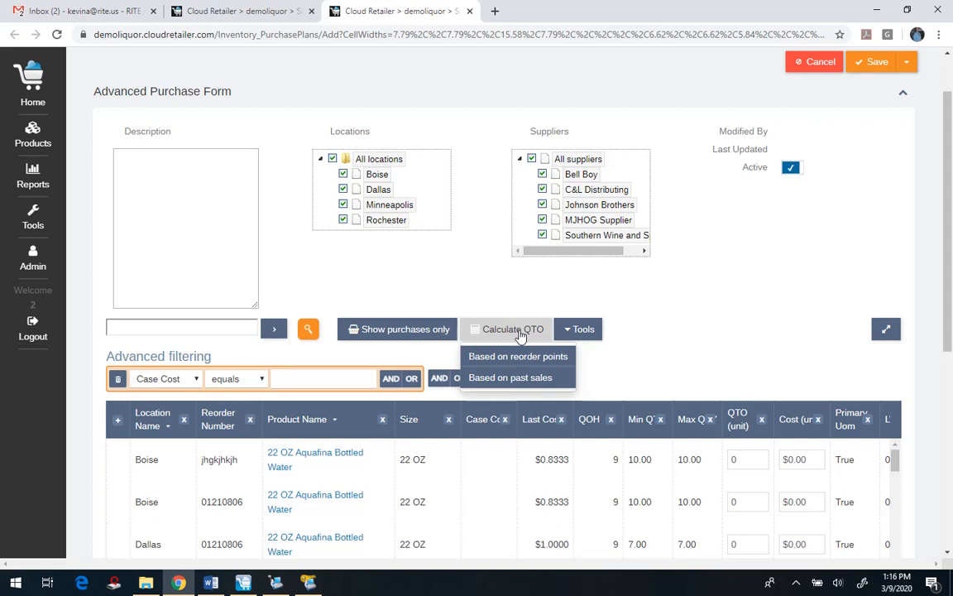
pyautogui.click(513, 379)
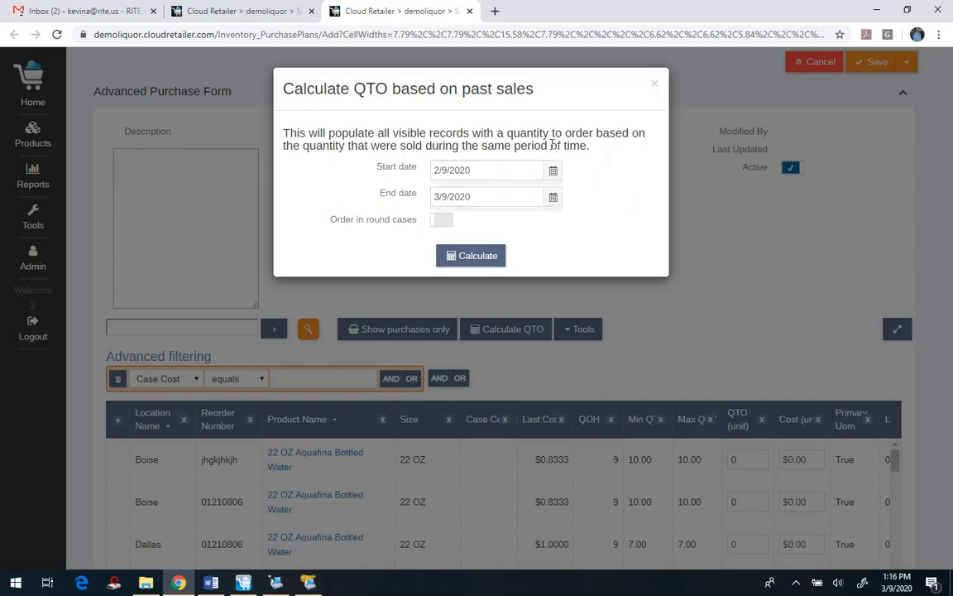
pyautogui.click(553, 174)
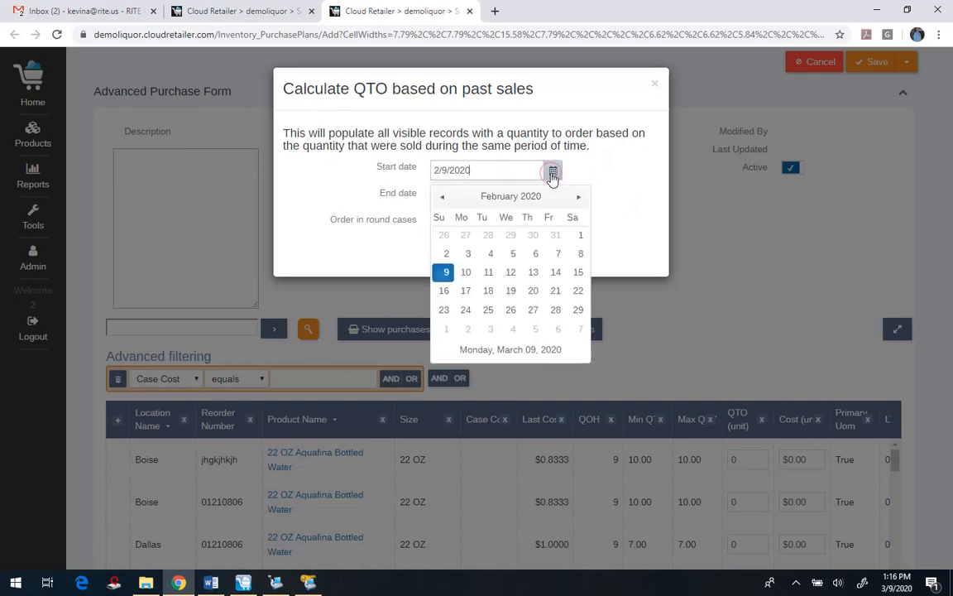
pyautogui.click(440, 197)
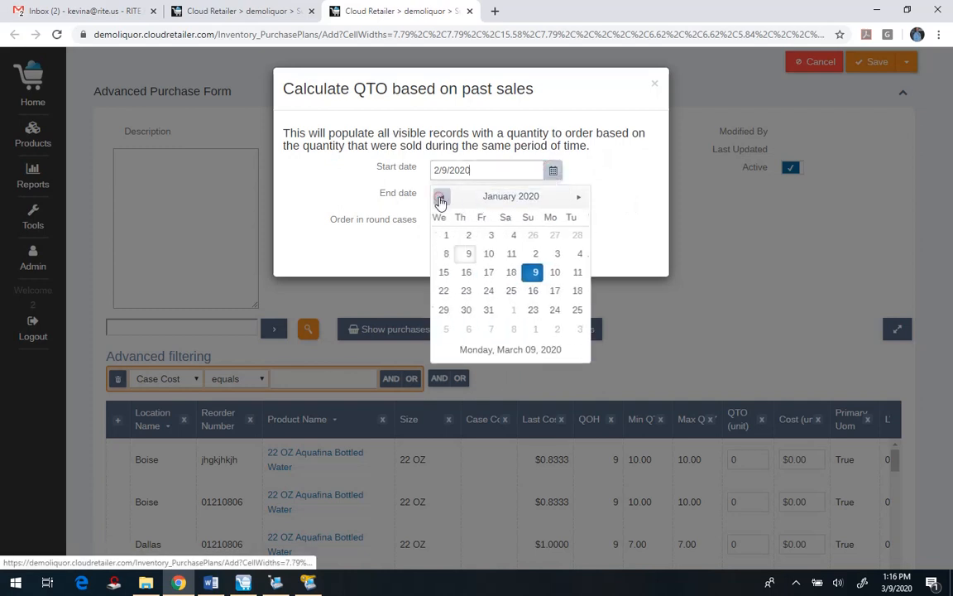
pyautogui.click(441, 196)
pyautogui.click(441, 197)
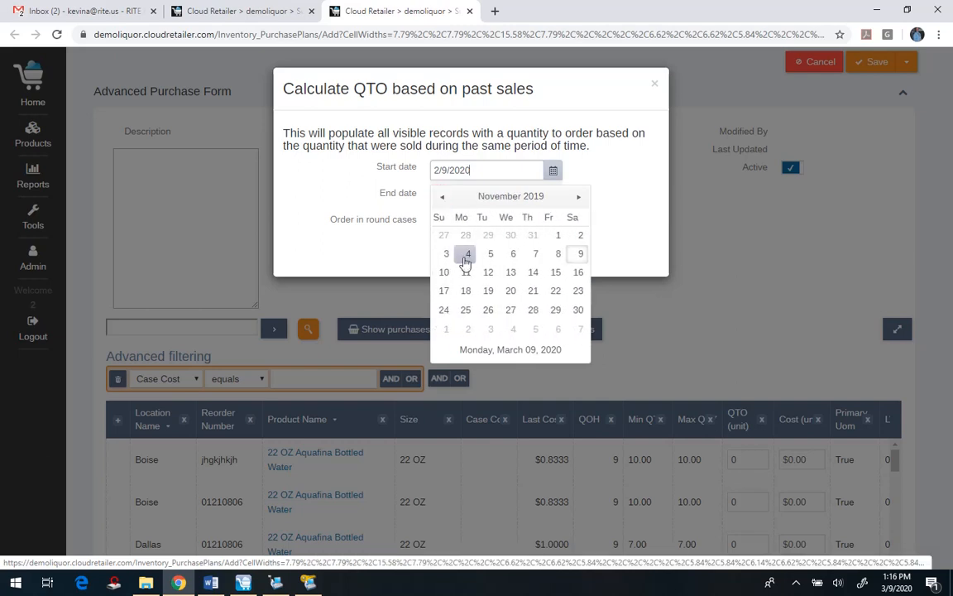
pyautogui.click(559, 237)
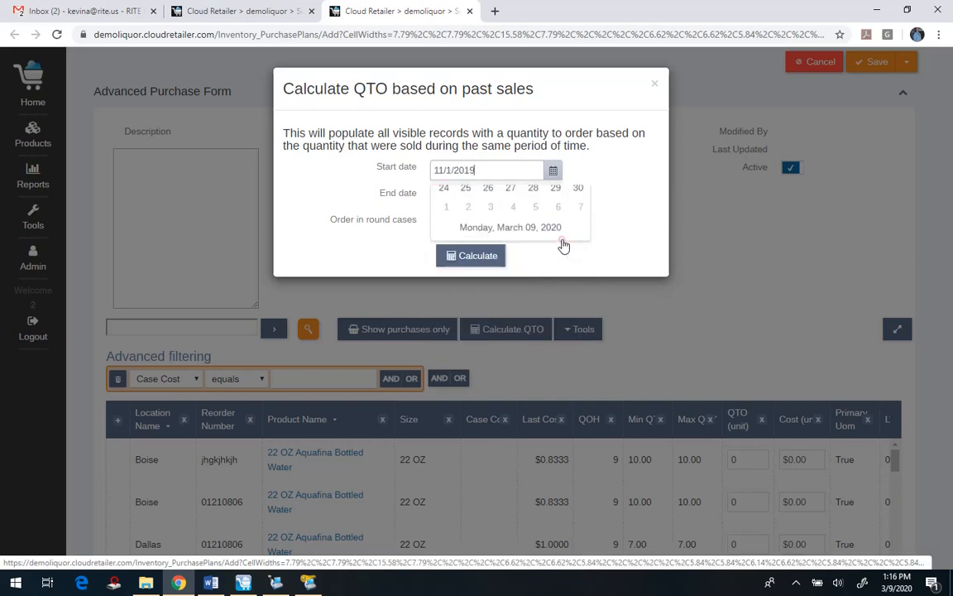
pyautogui.click(470, 259)
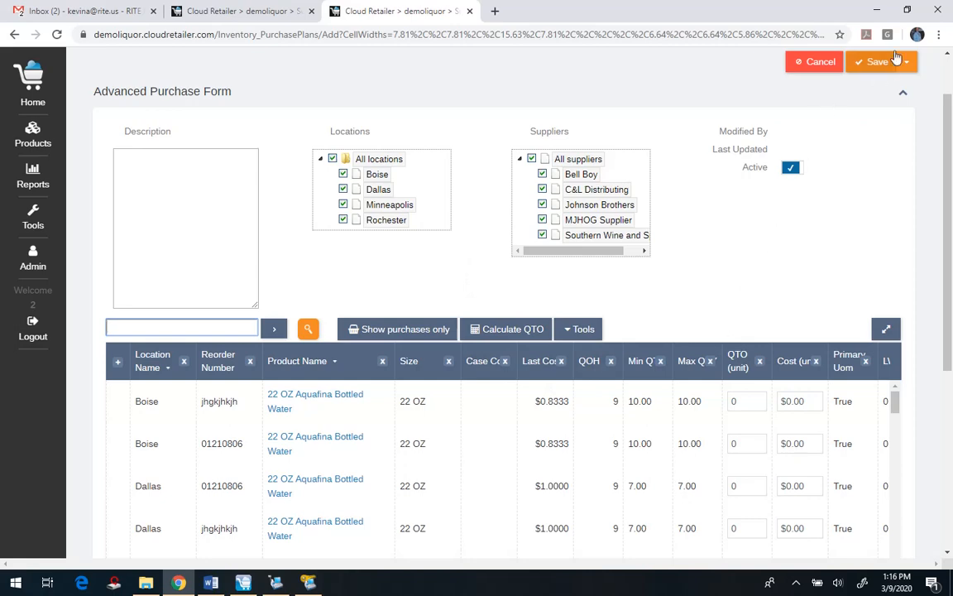
# Save the supplier purchase plan and open the list of purchase orders and store transfers
pyautogui.click(869, 71)
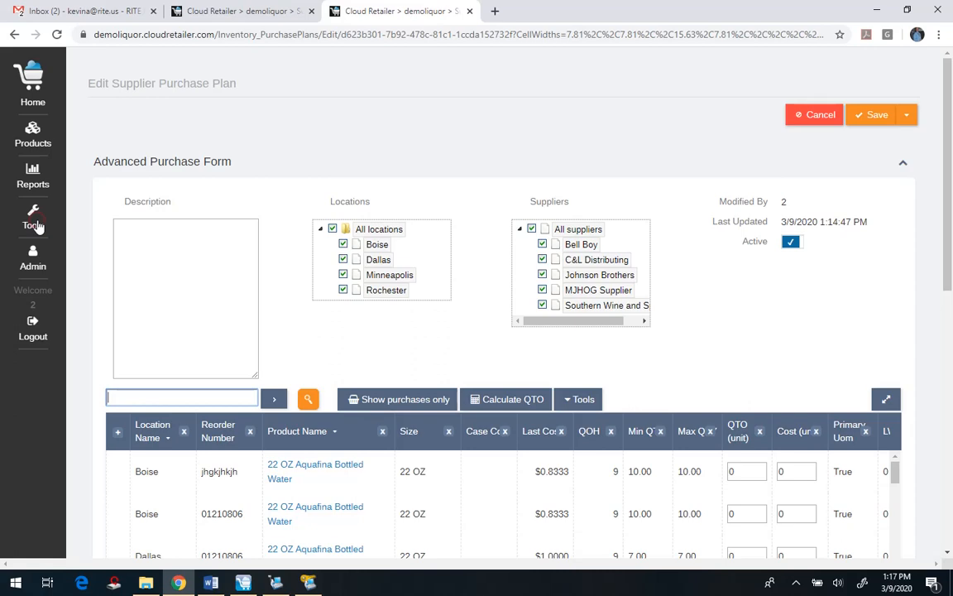
pyautogui.click(37, 227)
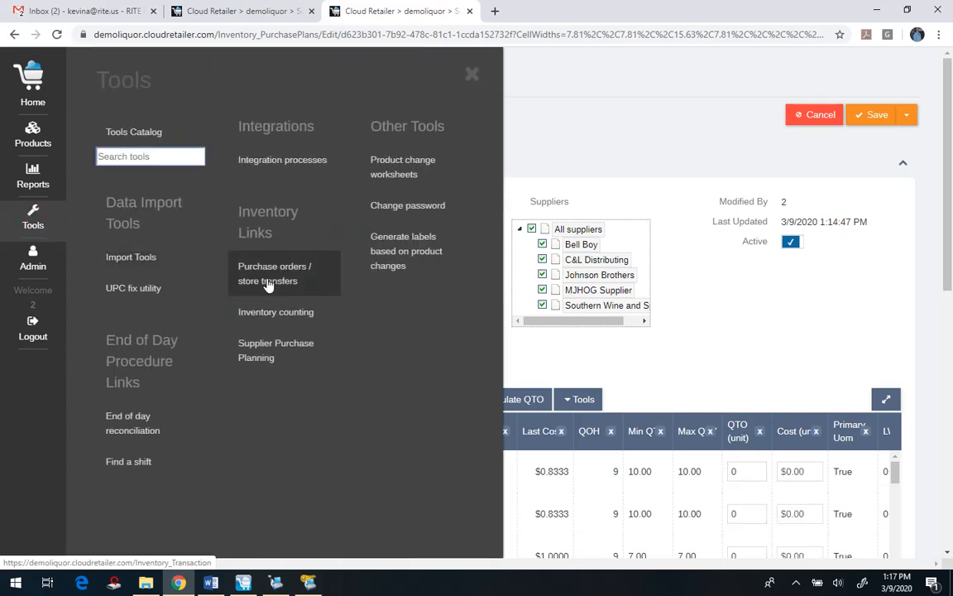
pyautogui.click(267, 284)
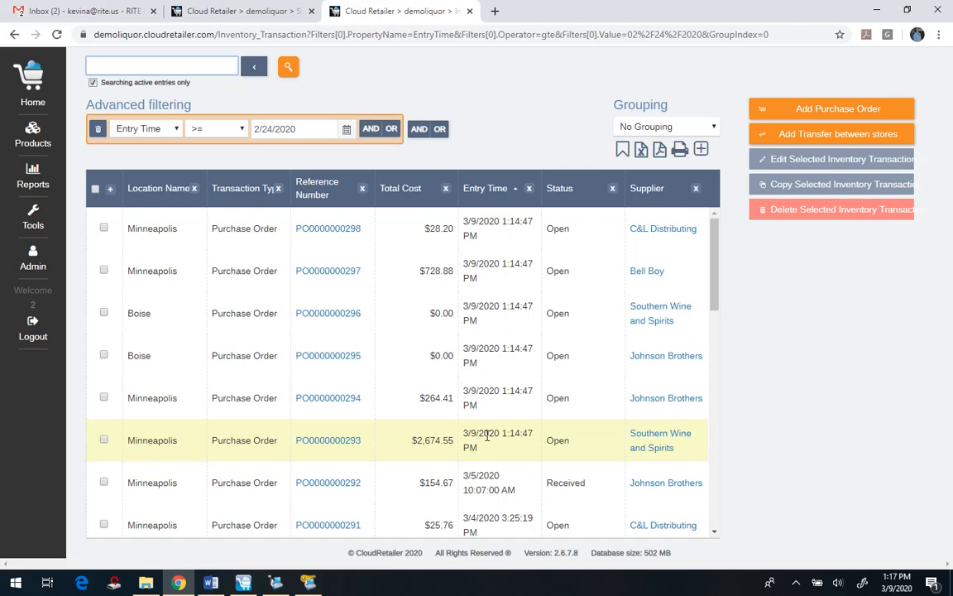
# Open the newest C&L Distributing purchase order, set the Bud Light Keg quantity to 1, and close it and the order list without saving
pyautogui.click(321, 230)
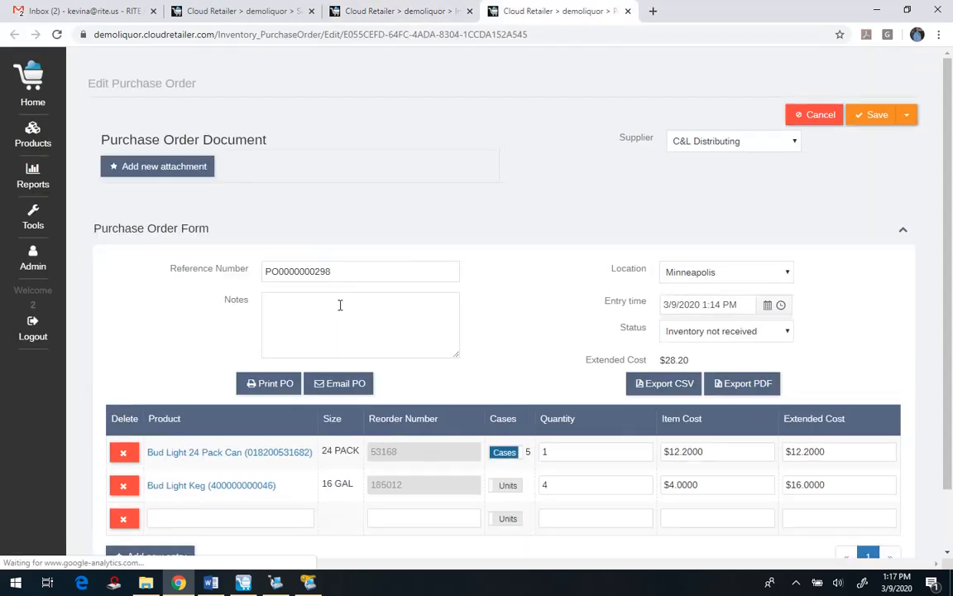
pyautogui.scroll(-1, 519, 306)
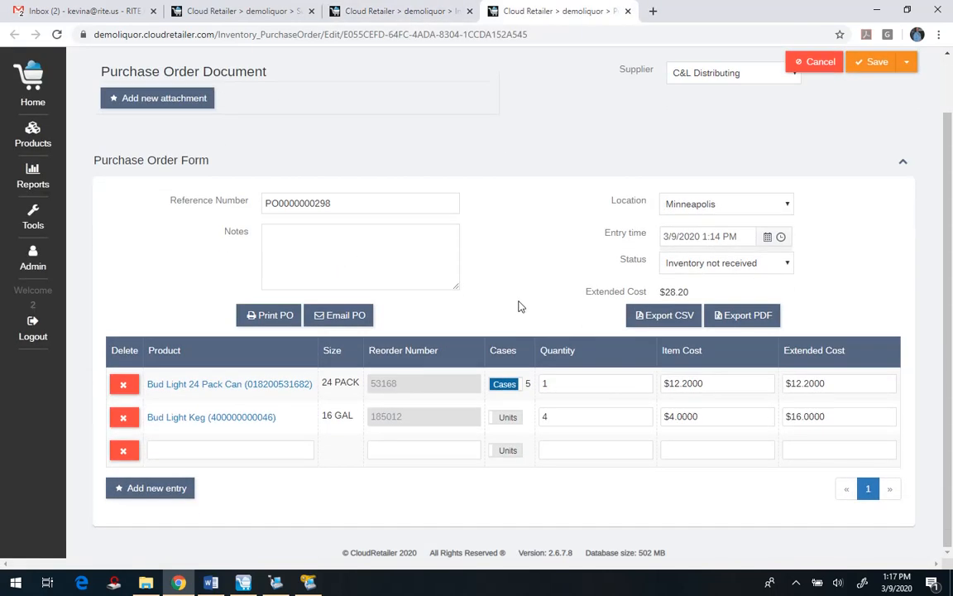
pyautogui.doubleClick(557, 422)
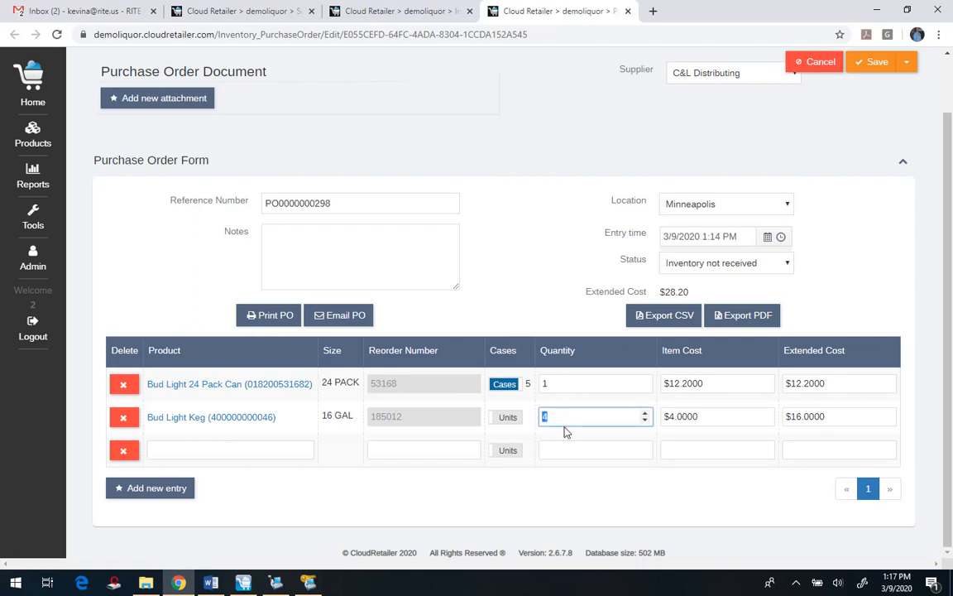
pyautogui.write('1')
pyautogui.press('Tab')
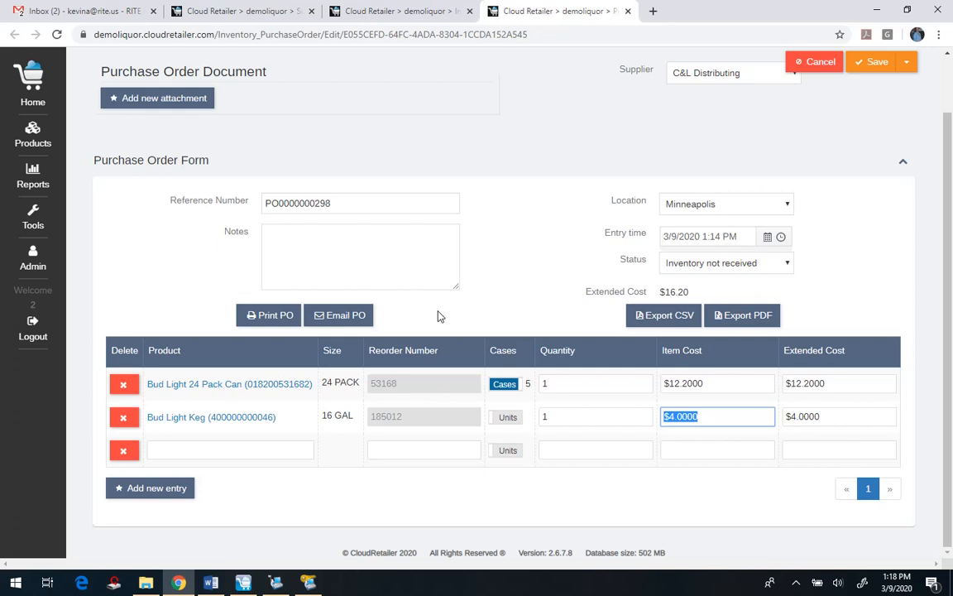
pyautogui.click(628, 12)
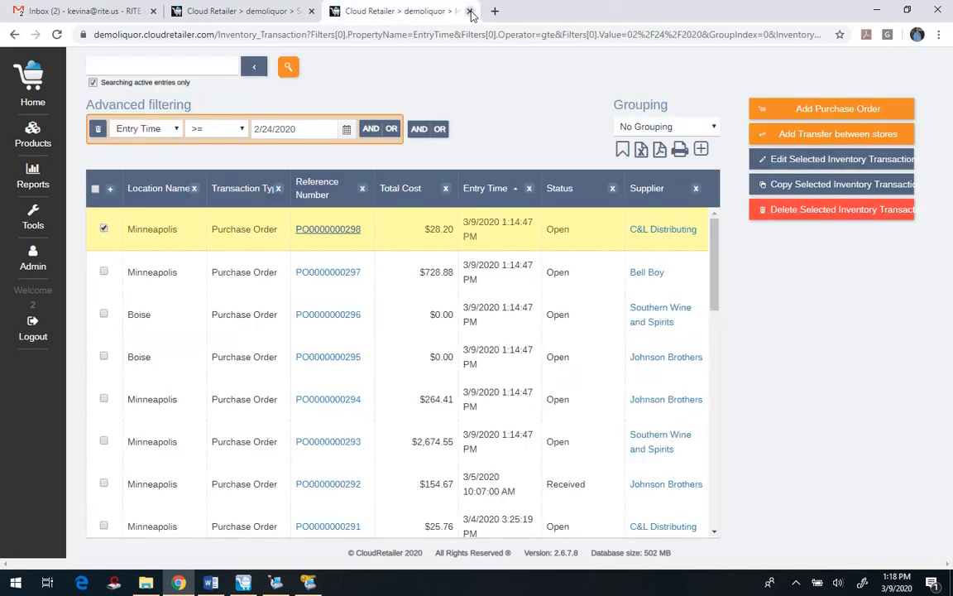
pyautogui.click(470, 10)
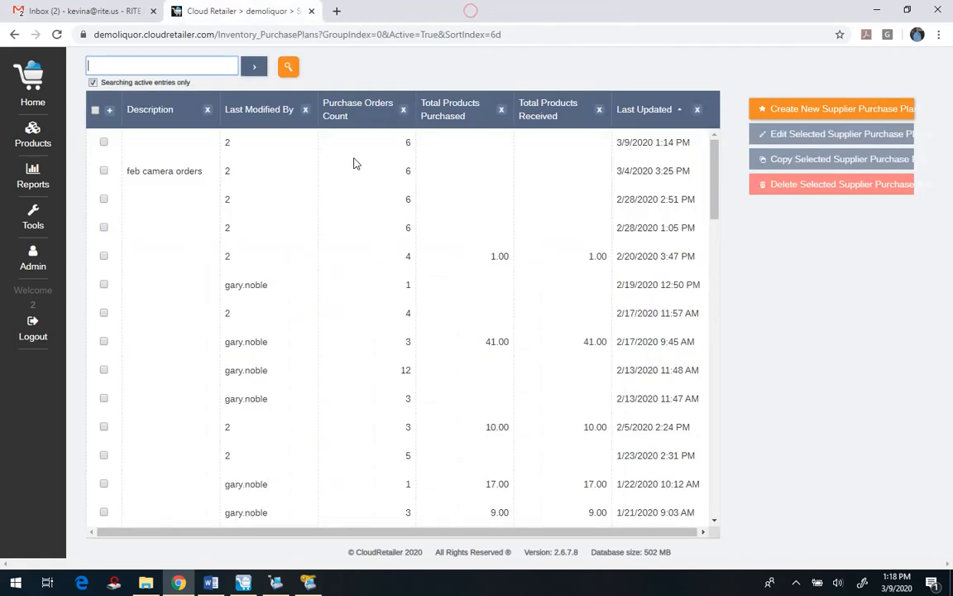
# View the current sale in Cloud Retailer POS and bring up the Admin catalog in the Chrome back office
pyautogui.click(244, 586)
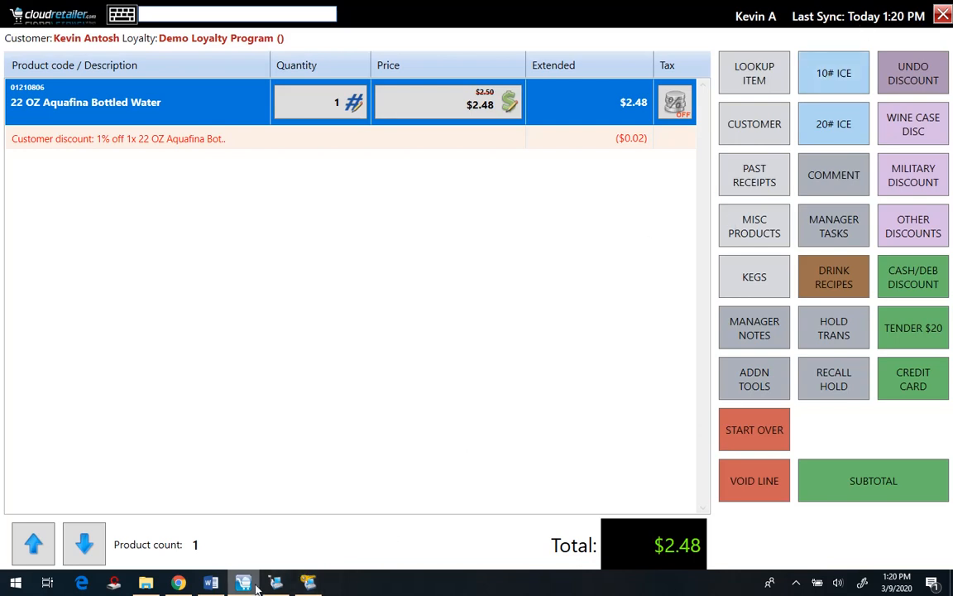
pyautogui.moveTo(277, 589)
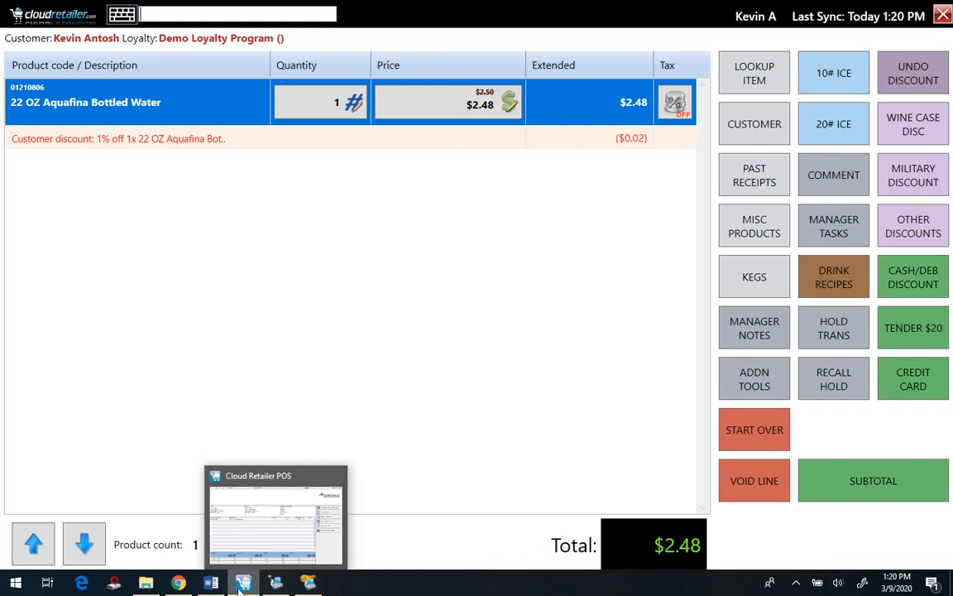
pyautogui.click(178, 584)
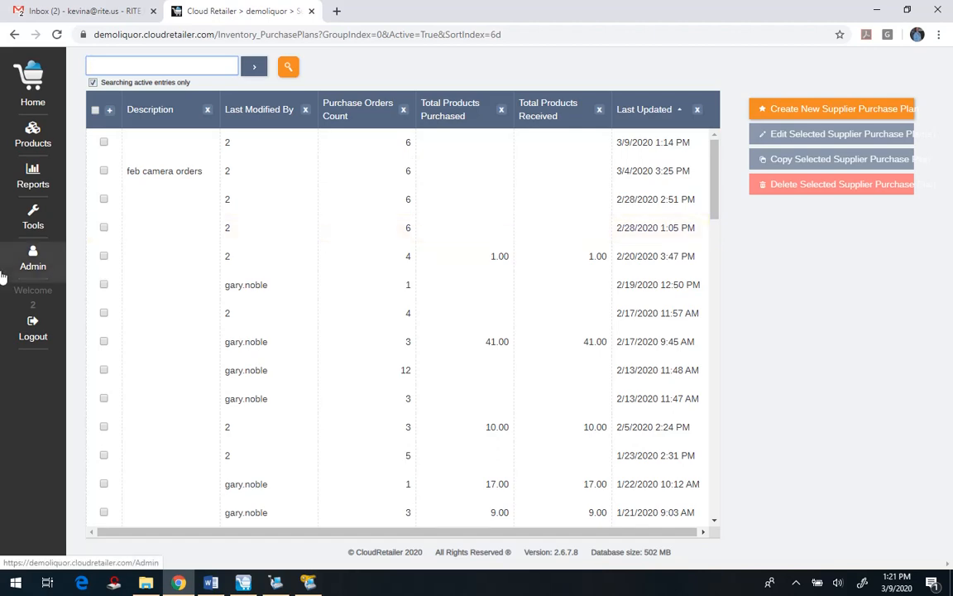
pyautogui.click(30, 263)
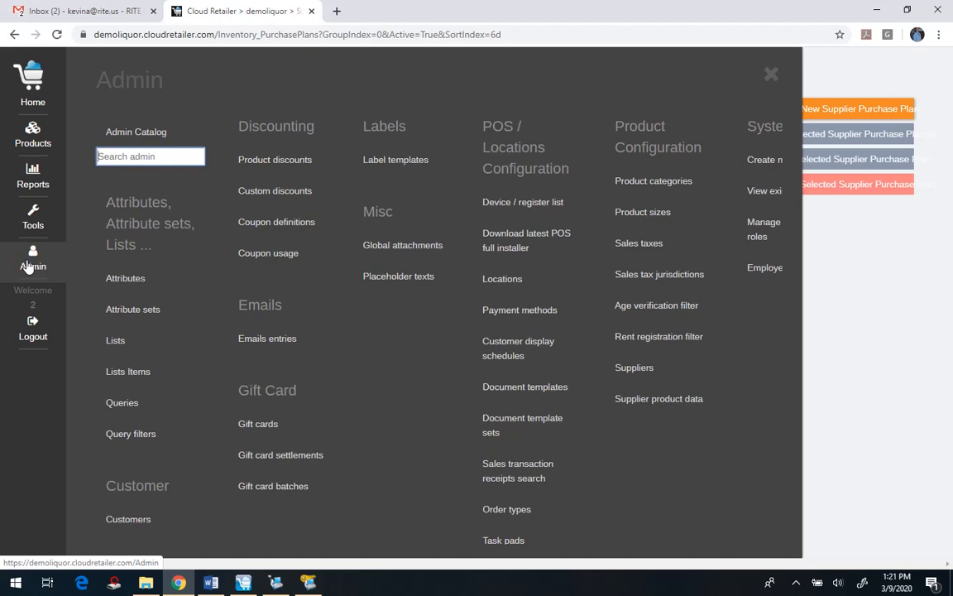
# Switch to Store Operations Manager and close the open purchase orders, Detailed Sales Report, and items windows
pyautogui.hotkey('alt', 'Tab')
pyautogui.press('Tab')
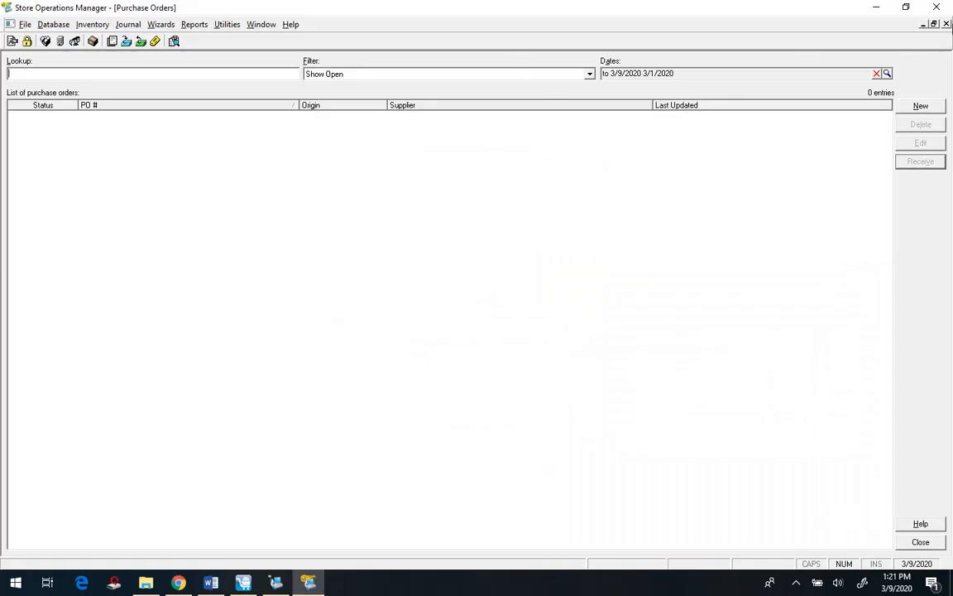
pyautogui.click(947, 25)
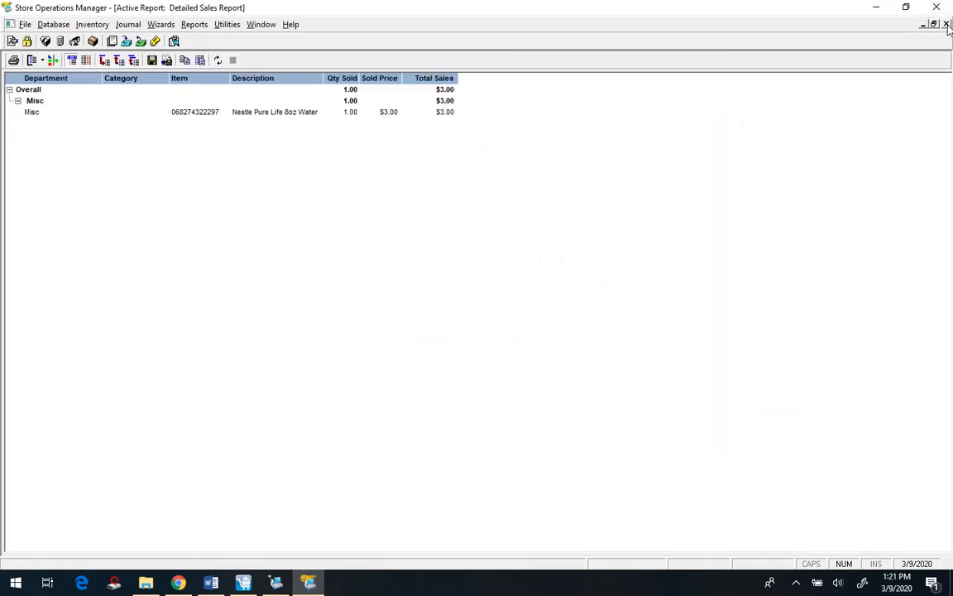
pyautogui.click(947, 25)
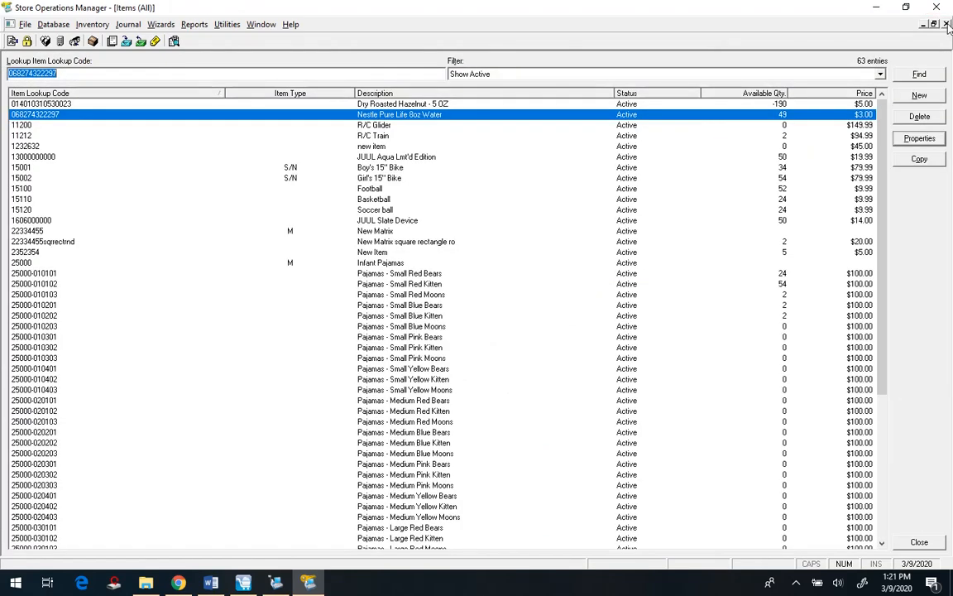
pyautogui.click(948, 25)
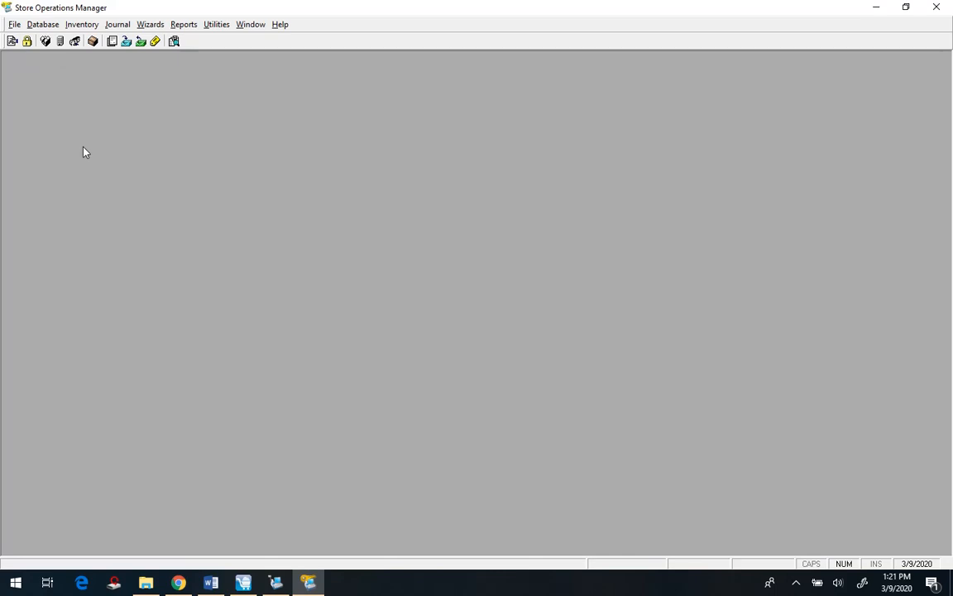
# Open the store configuration and examine its Store, Ordering, Inventory, and Options settings
pyautogui.click(15, 25)
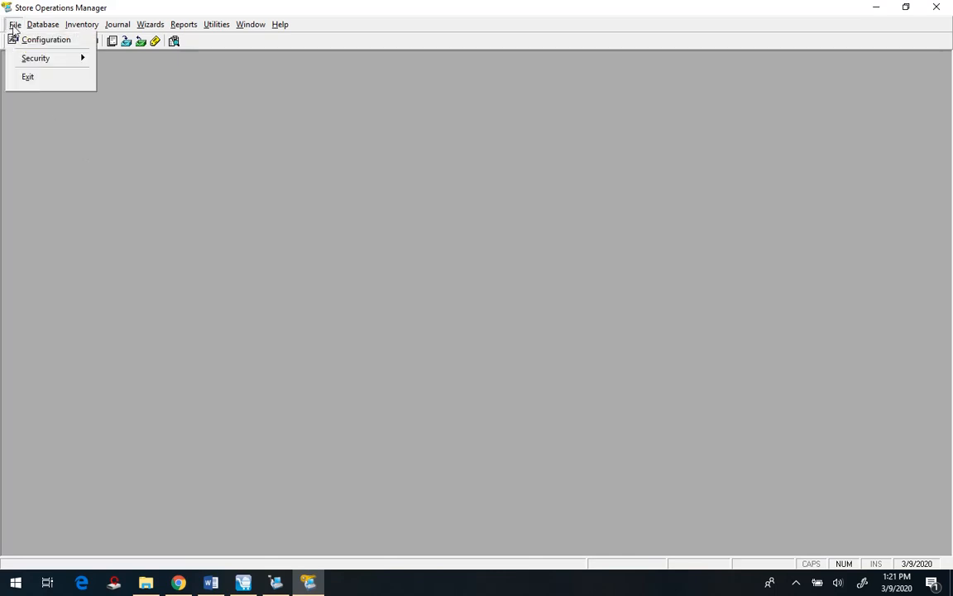
pyautogui.click(25, 39)
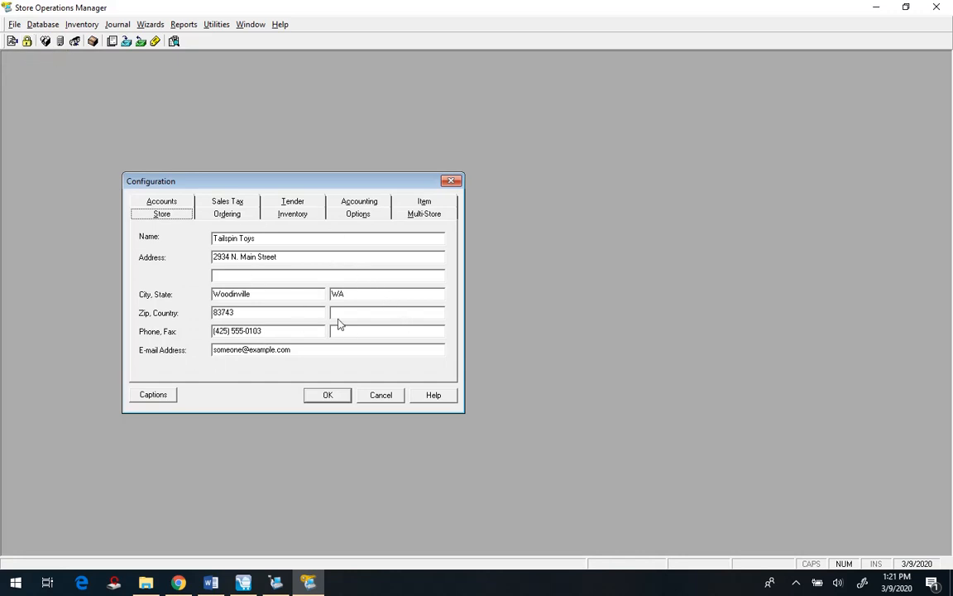
pyautogui.click(271, 243)
pyautogui.click(225, 216)
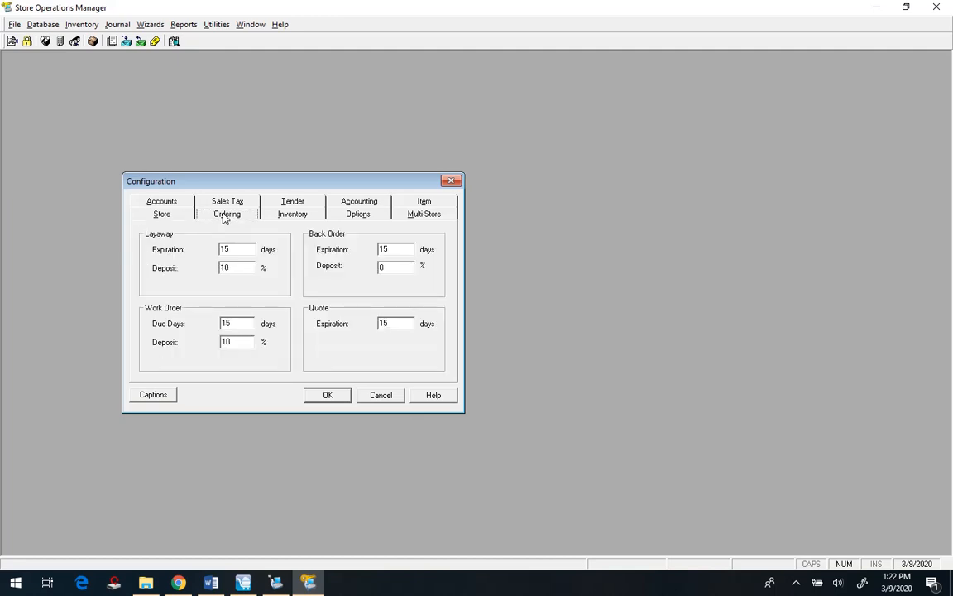
pyautogui.click(292, 216)
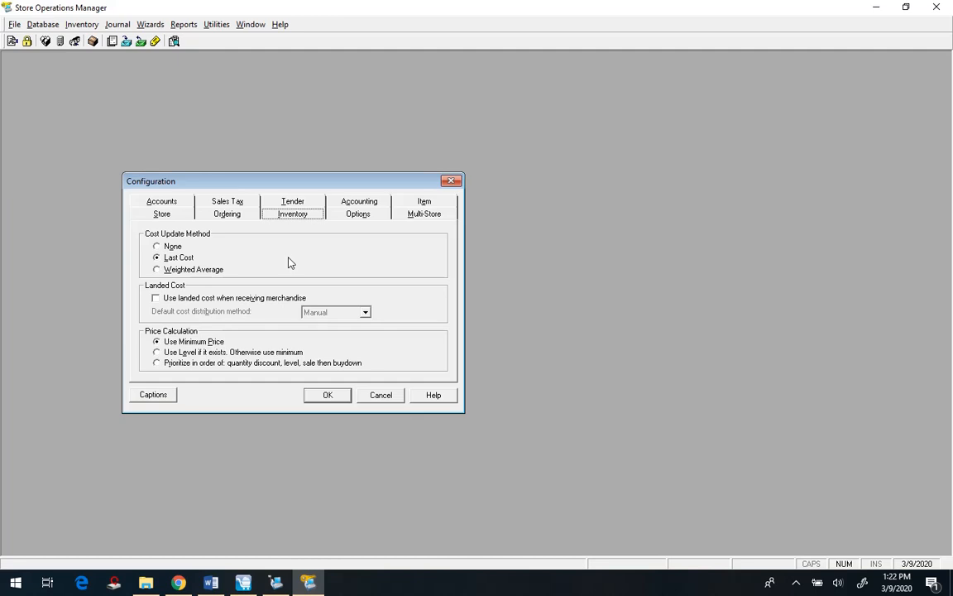
pyautogui.click(356, 215)
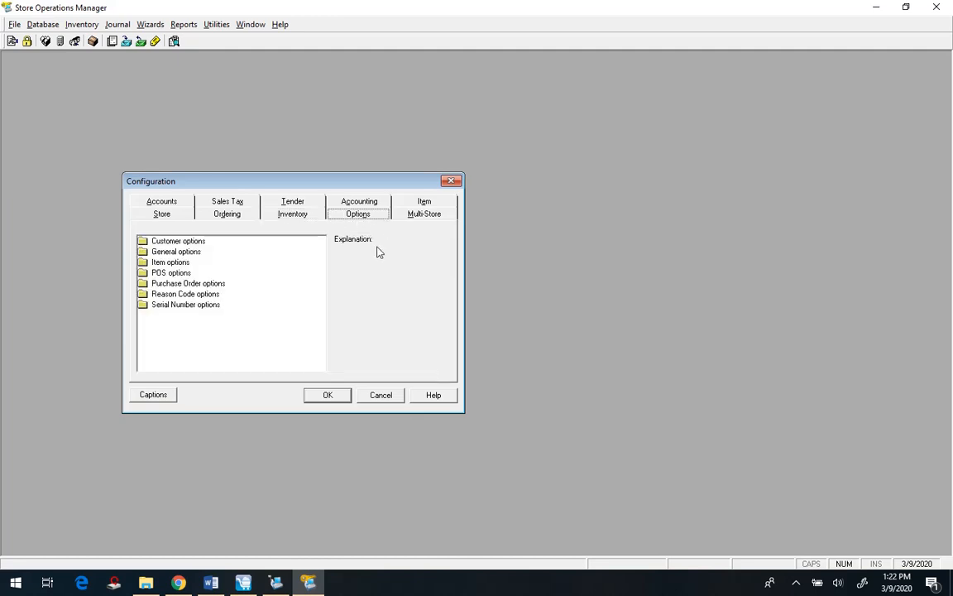
# Examine the customer, general, and item options in the configuration, and leave it without saving changes
pyautogui.doubleClick(172, 241)
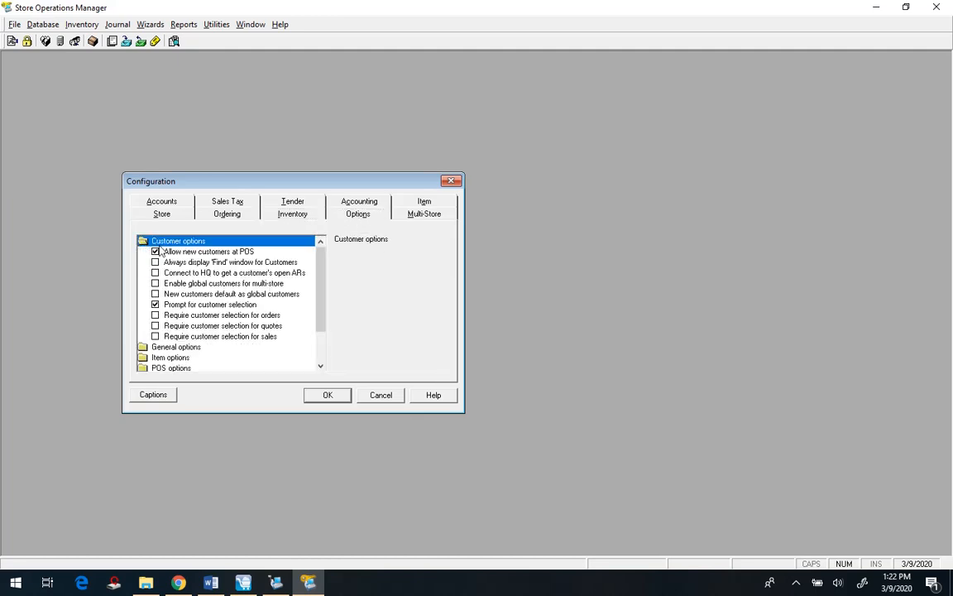
pyautogui.scroll(-1, 204, 263)
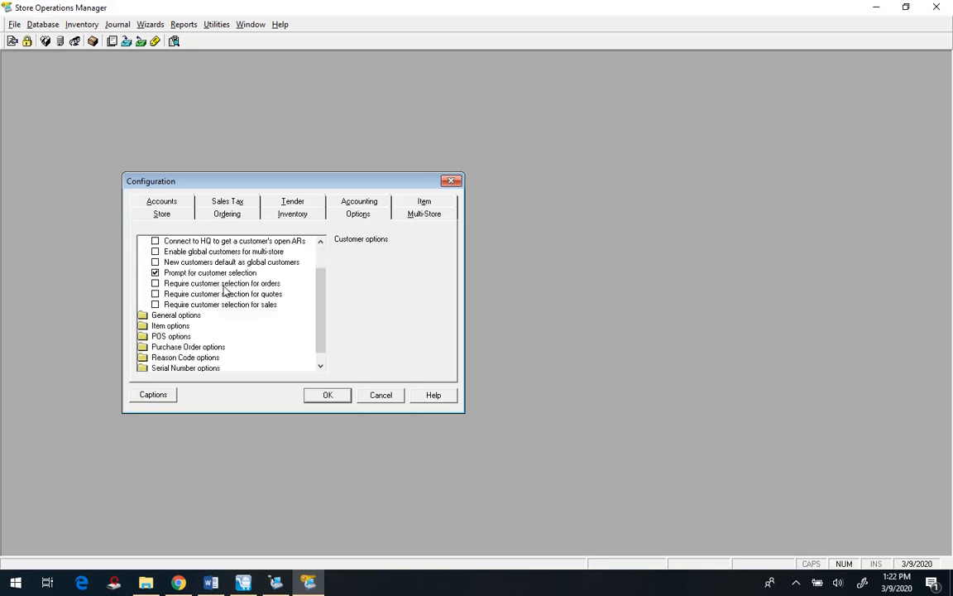
pyautogui.click(144, 309)
pyautogui.doubleClick(166, 315)
pyautogui.scroll(-2, 175, 277)
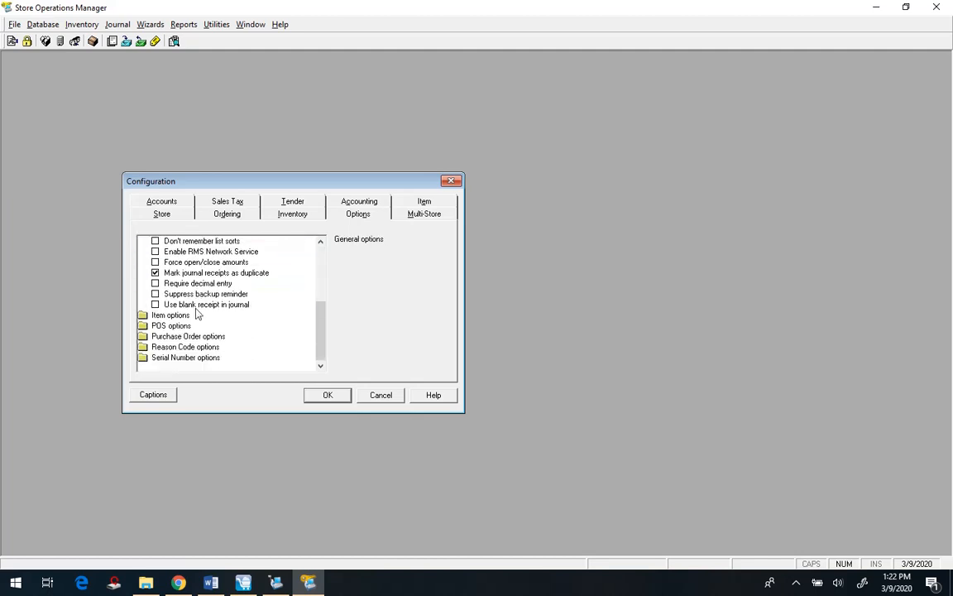
pyautogui.doubleClick(145, 315)
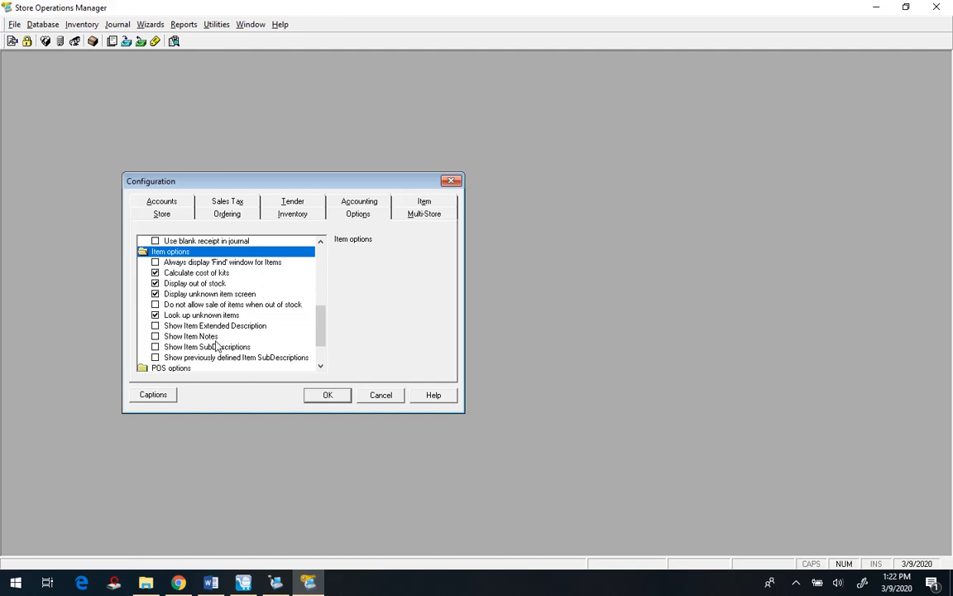
pyautogui.scroll(-2, 216, 344)
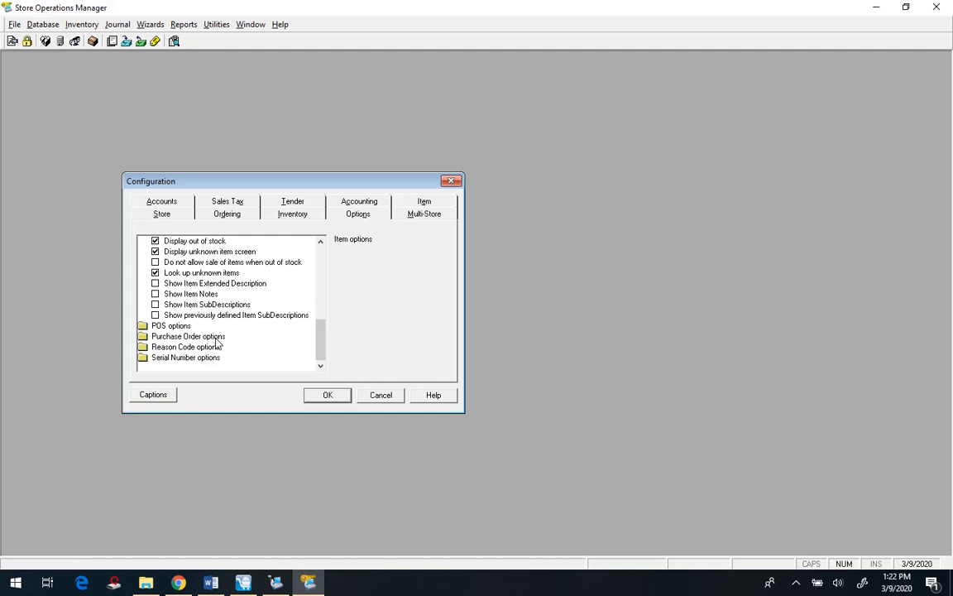
pyautogui.click(383, 398)
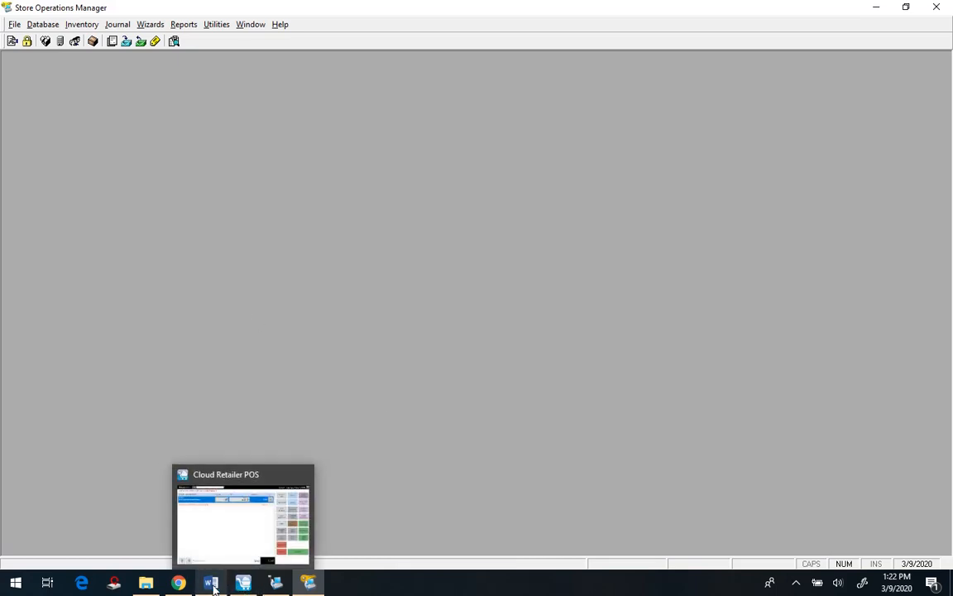
# Switch to Cloud Retailer in Chrome and open the Admin employee role for editing
pyautogui.click(180, 584)
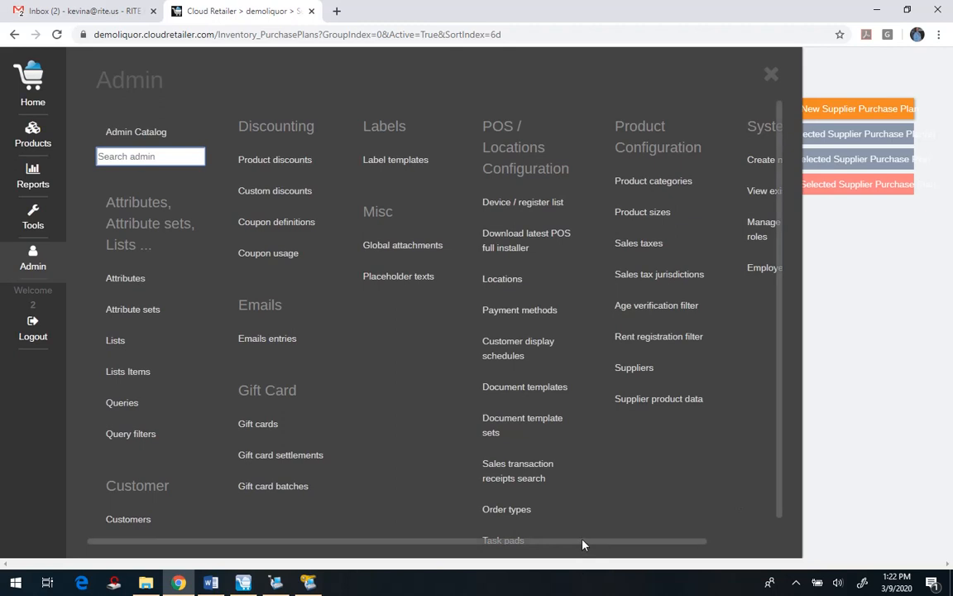
pyautogui.moveTo(583, 543); pyautogui.dragTo(739, 543)
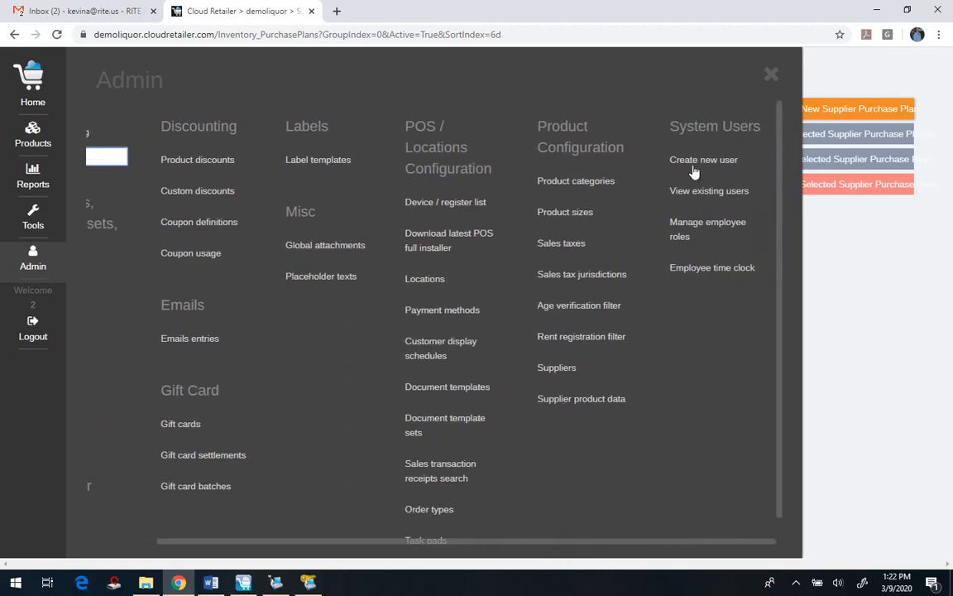
pyautogui.click(707, 226)
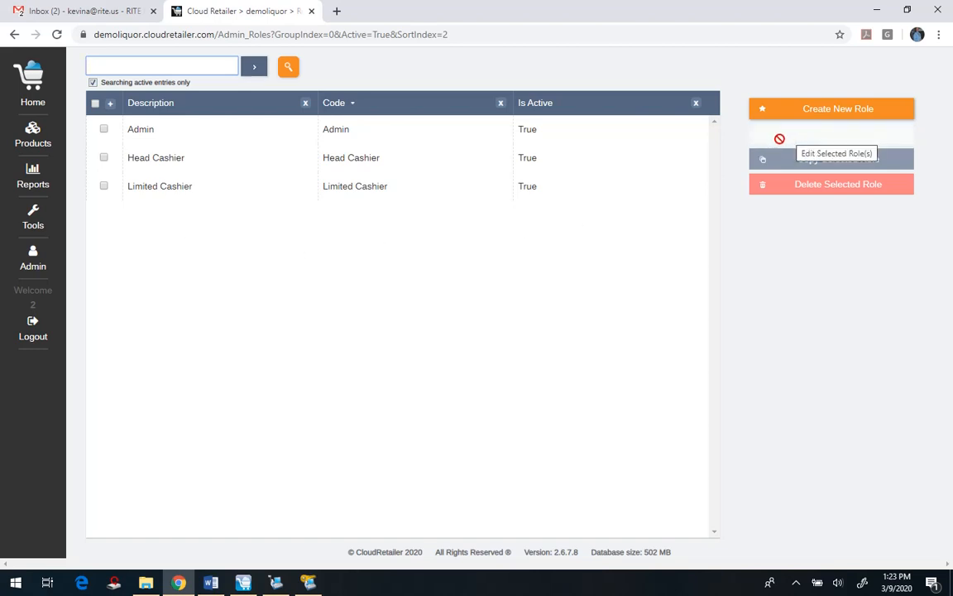
pyautogui.click(105, 131)
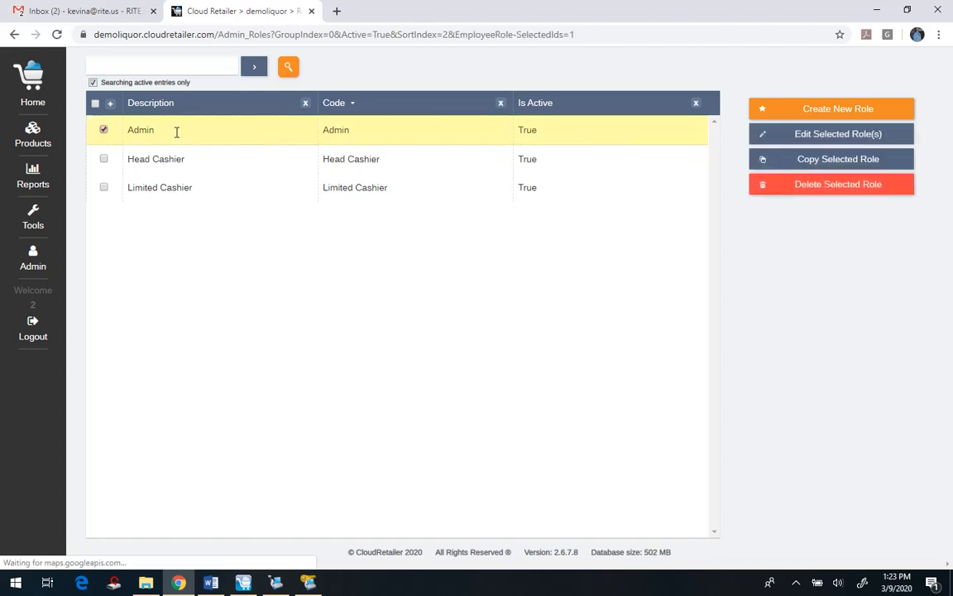
pyautogui.click(786, 139)
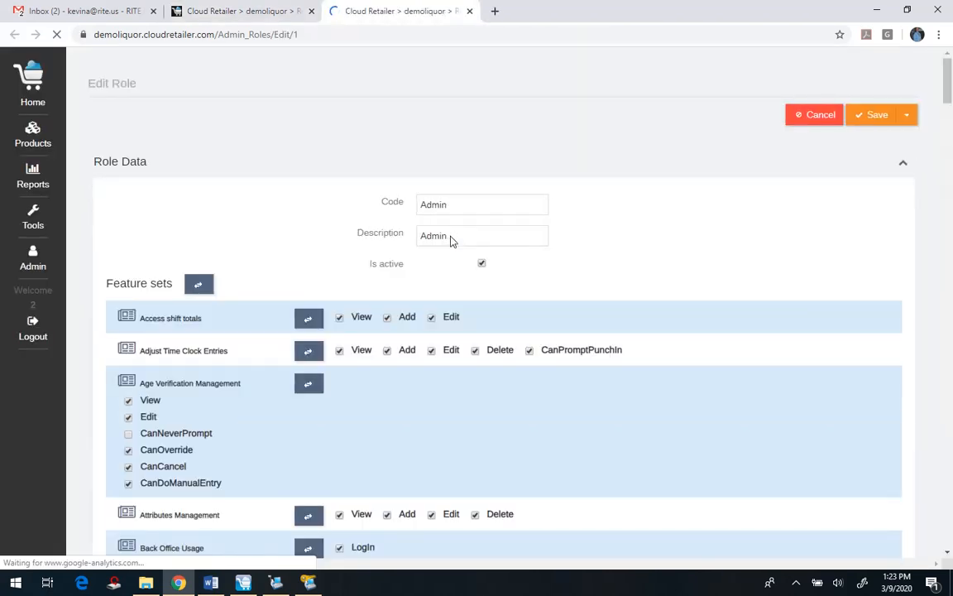
# Examine the Admin role's feature-set permissions, from shift totals and age verification through the Import Tools entries
pyautogui.scroll(-3, 451, 239)
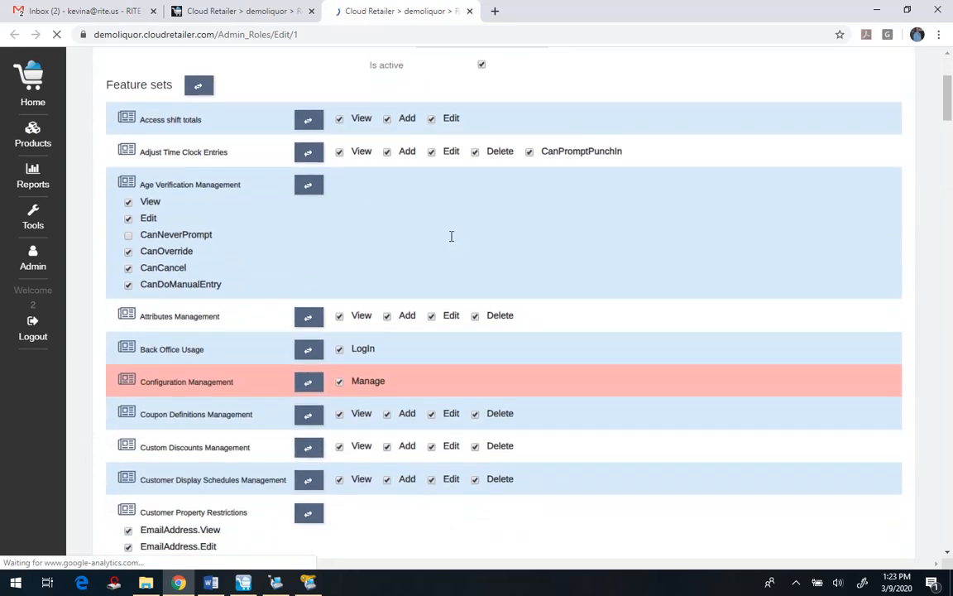
pyautogui.scroll(-2, 451, 237)
pyautogui.scroll(-4, 465, 371)
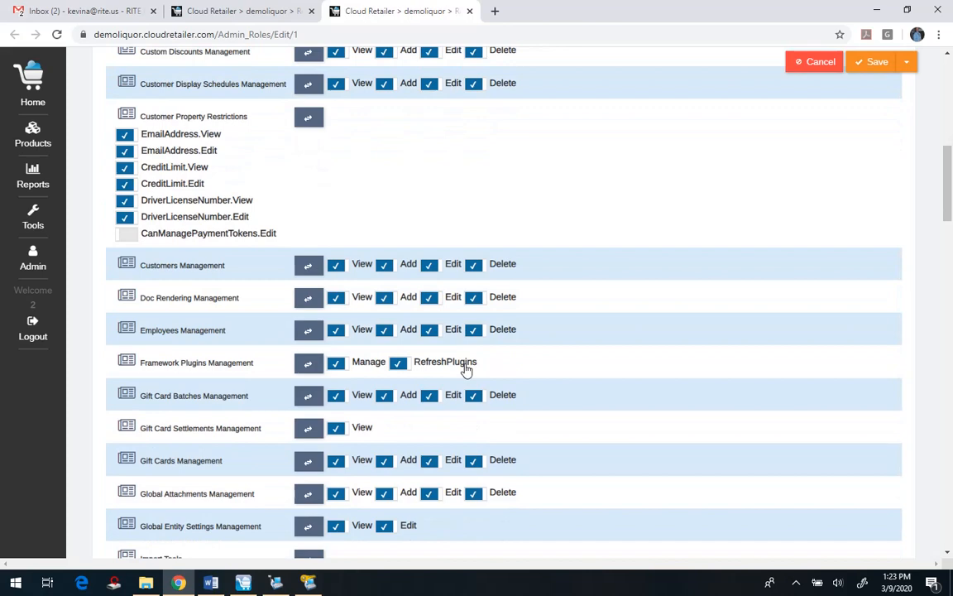
pyautogui.scroll(-2, 553, 353)
pyautogui.scroll(-2, 552, 353)
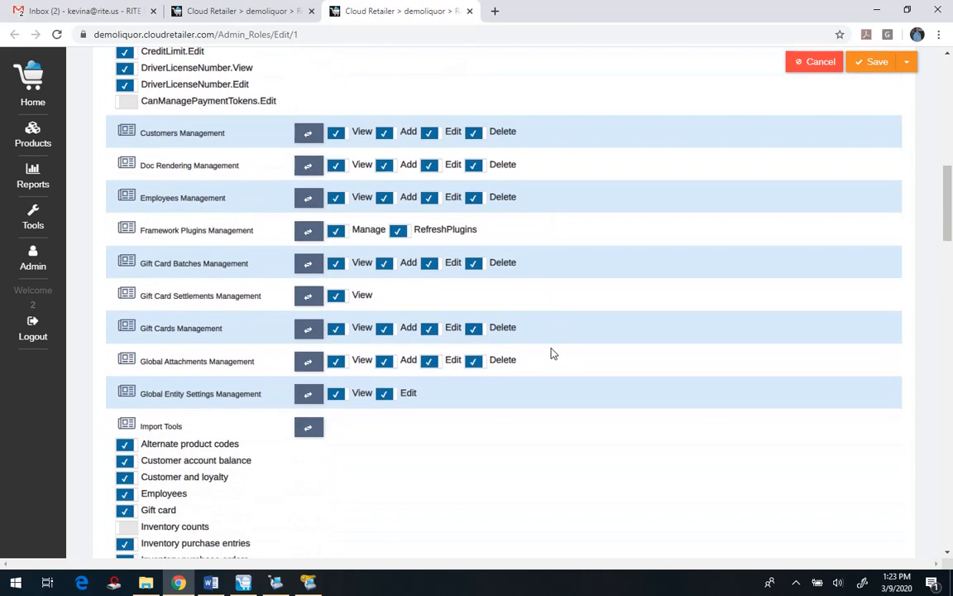
pyautogui.scroll(-2, 553, 353)
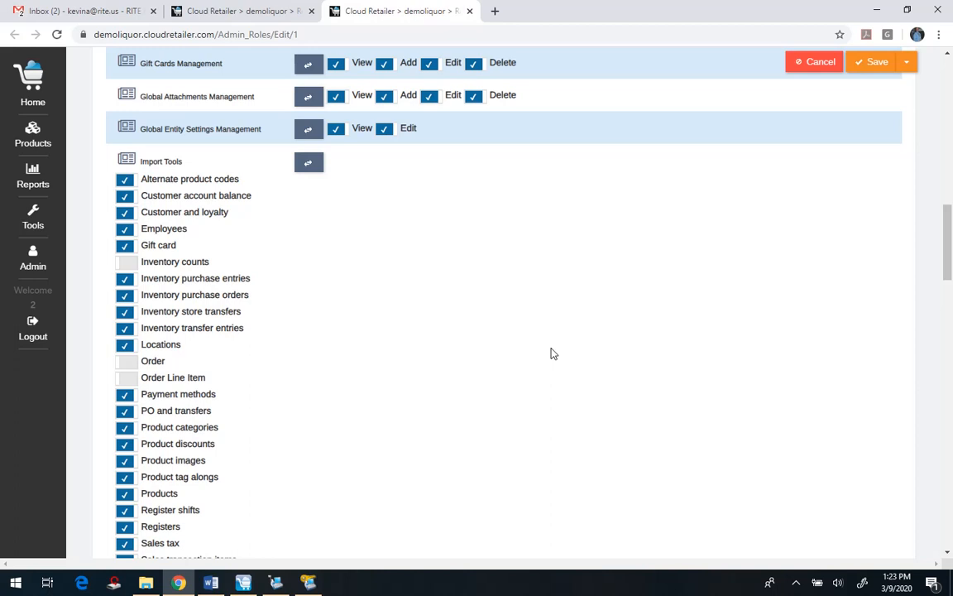
pyautogui.scroll(-1, 554, 353)
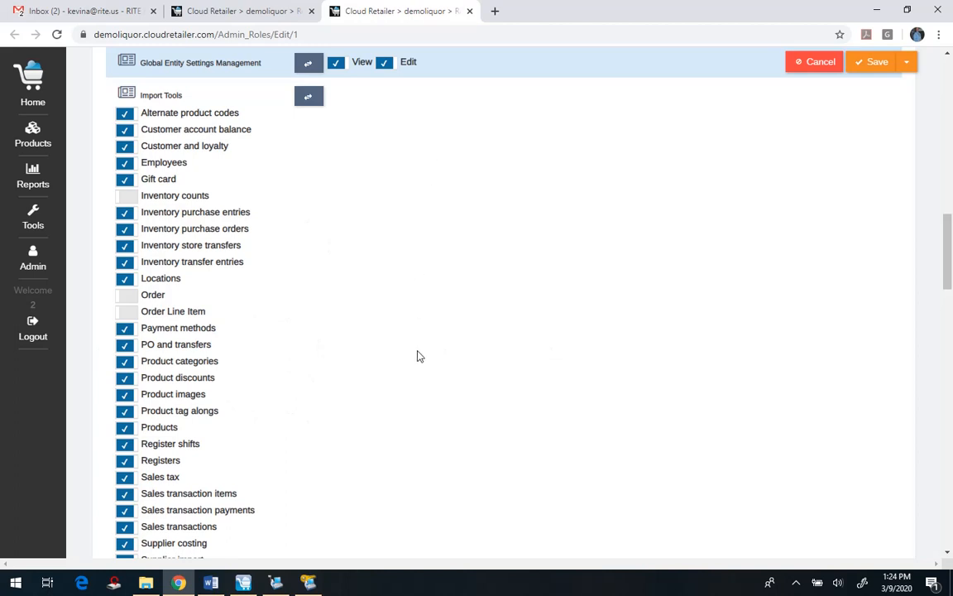
# Examine the Admin role's remaining permissions, from Integration Process Management through Task Pads Management, and close the role without saving
pyautogui.scroll(-10, 418, 356)
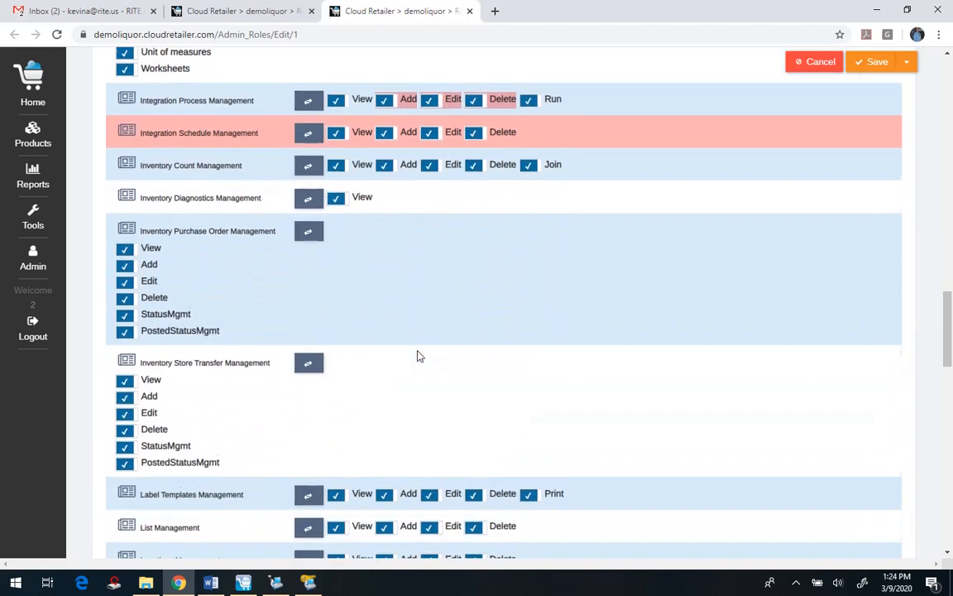
pyautogui.scroll(-11, 417, 356)
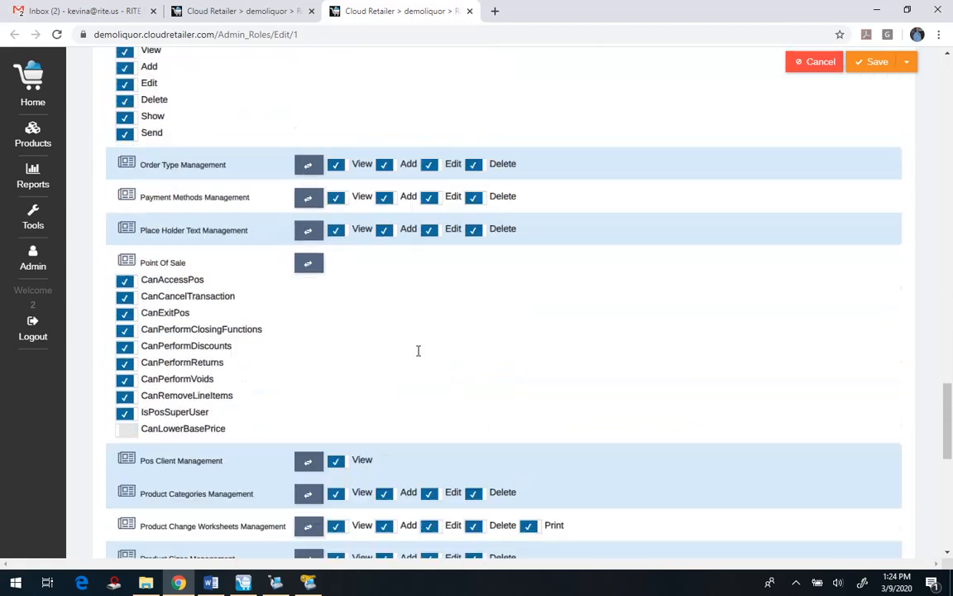
pyautogui.scroll(-5, 420, 351)
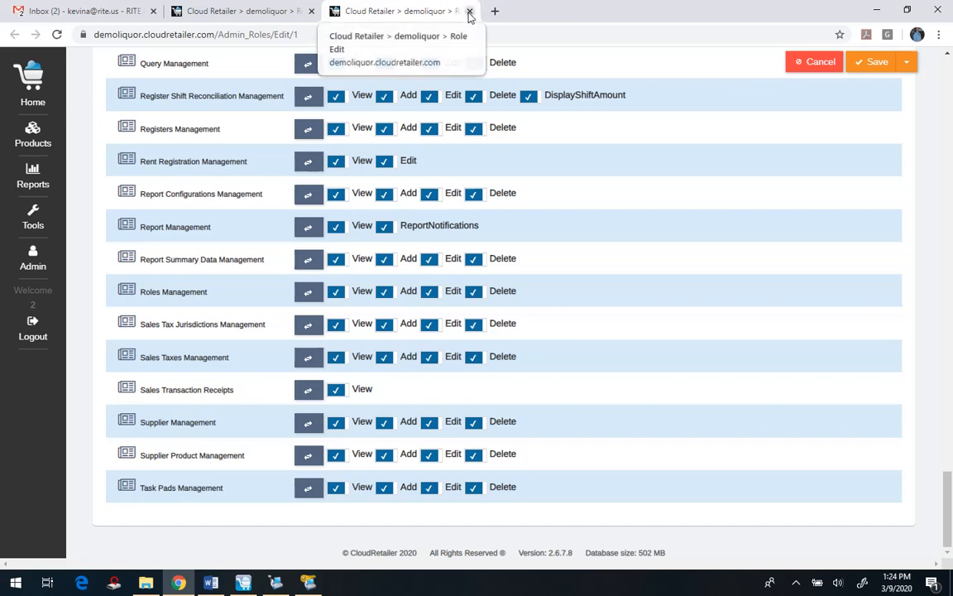
pyautogui.click(469, 16)
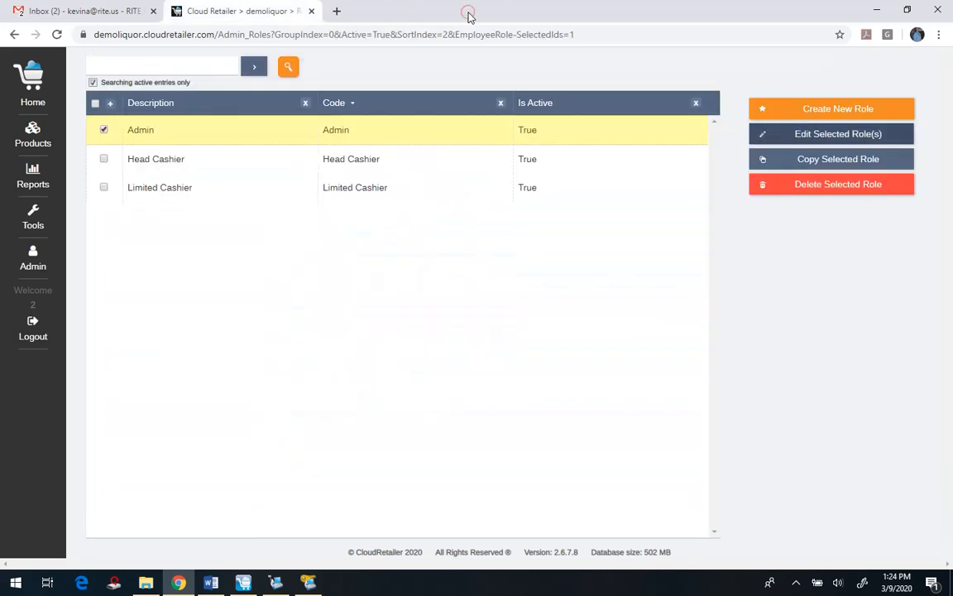
# Switch to Store Operations Manager, examine the discount types and pricing schedule offered for a new quantity discount, and cancel it
pyautogui.click(32, 267)
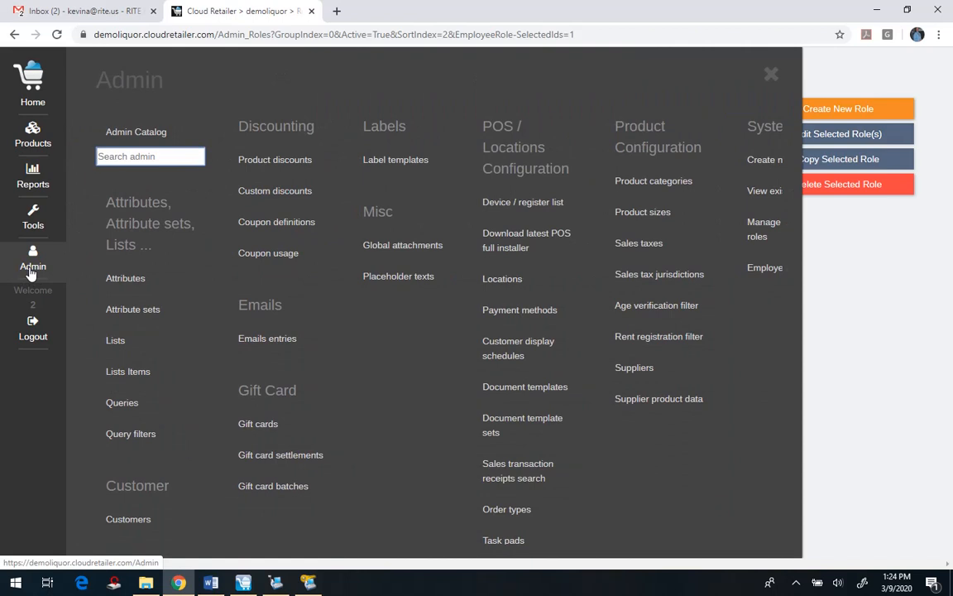
pyautogui.click(277, 583)
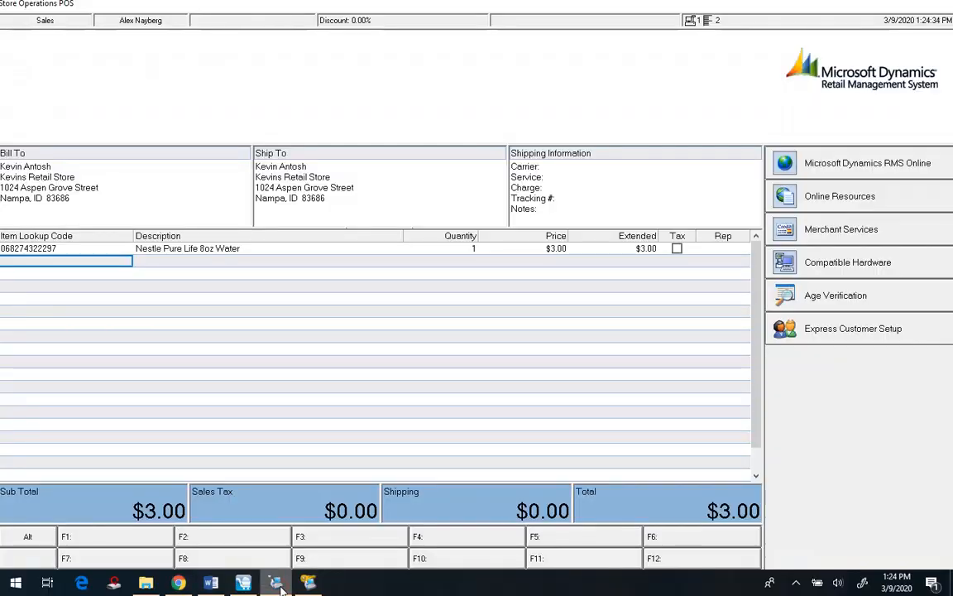
pyautogui.click(307, 583)
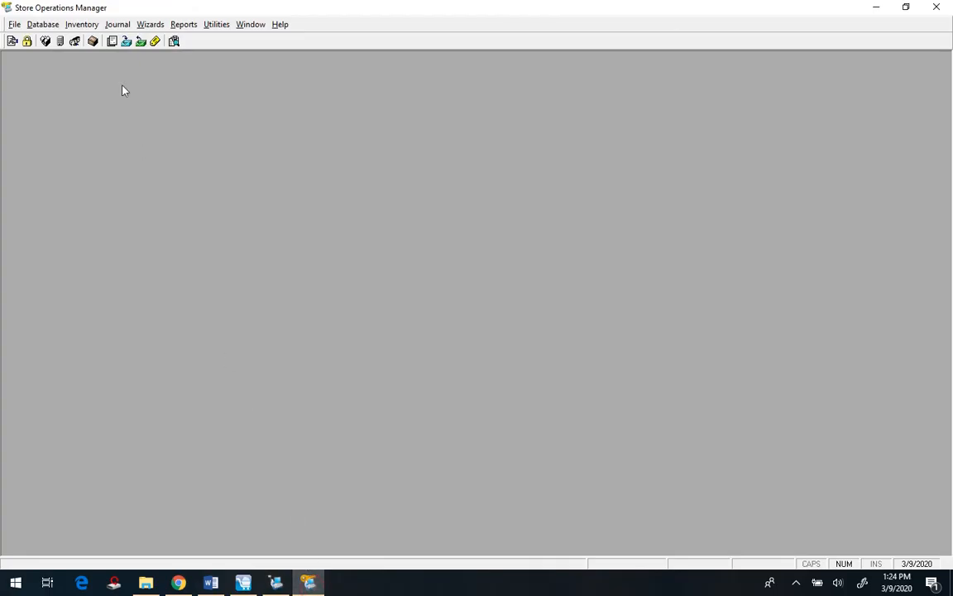
pyautogui.click(14, 25)
pyautogui.moveTo(42, 26)
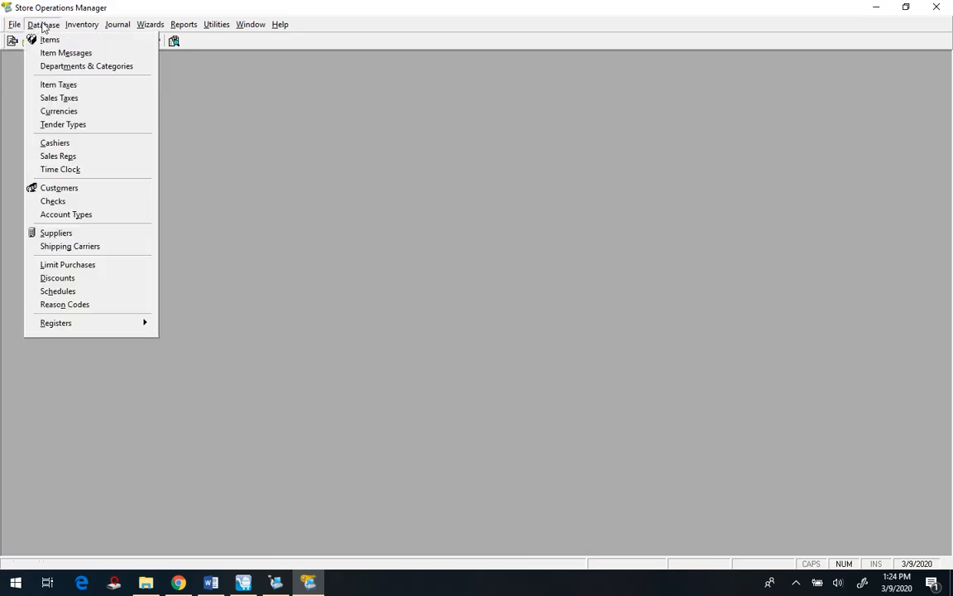
pyautogui.click(66, 280)
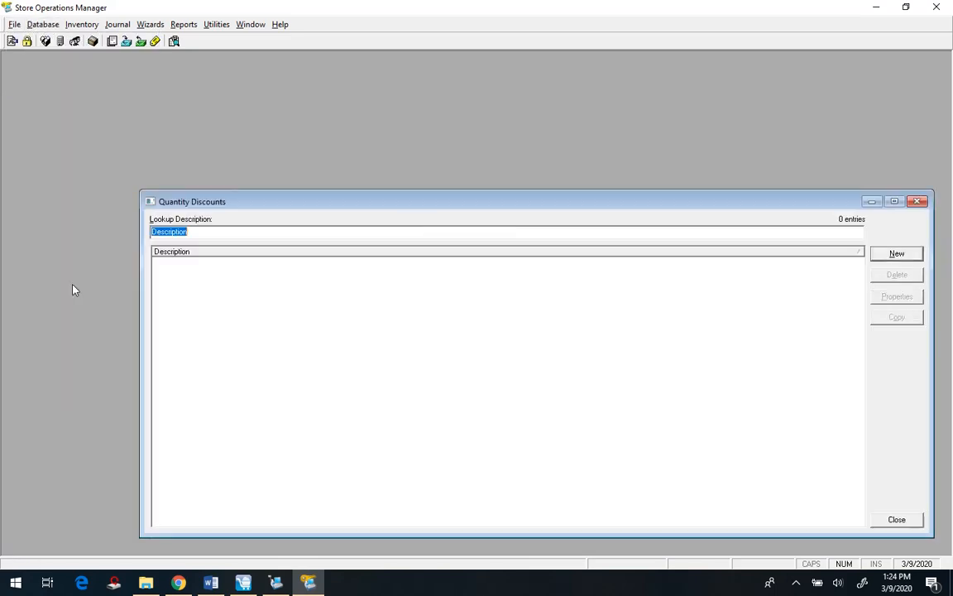
pyautogui.click(896, 253)
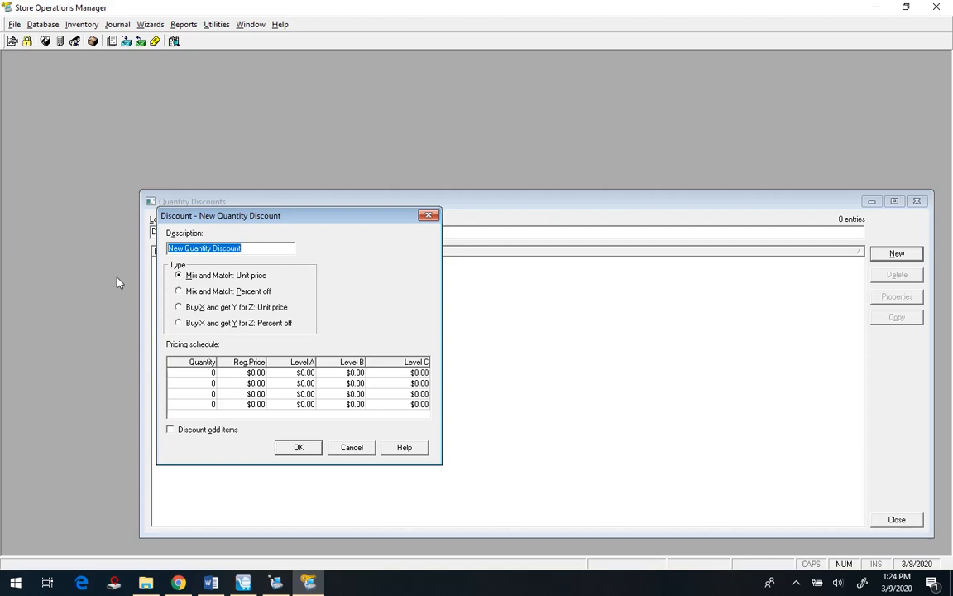
pyautogui.click(351, 447)
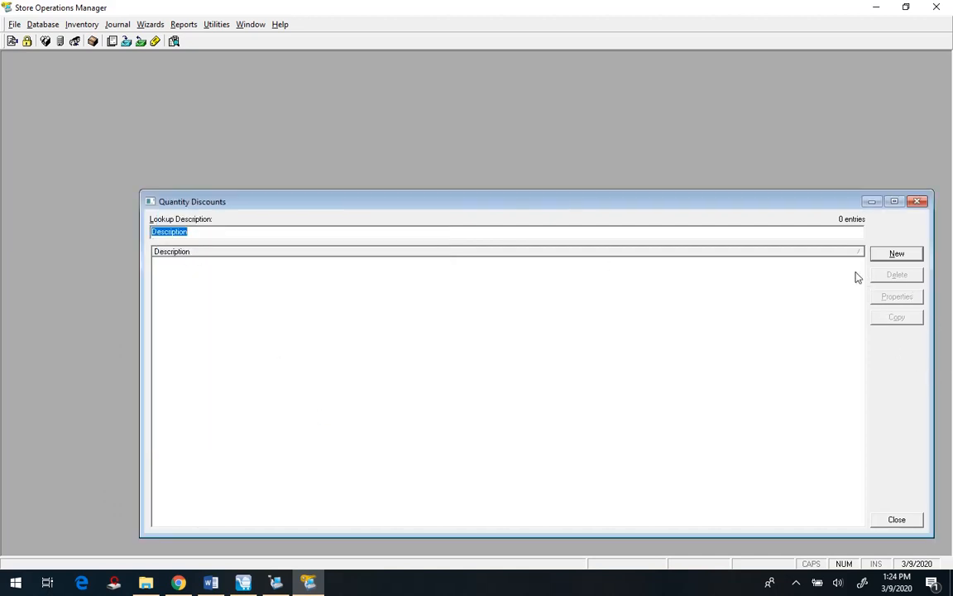
# Examine the discount and pricing settings of the Nestle Pure Life 8oz Water item, and close the item and discount lists
pyautogui.click(66, 28)
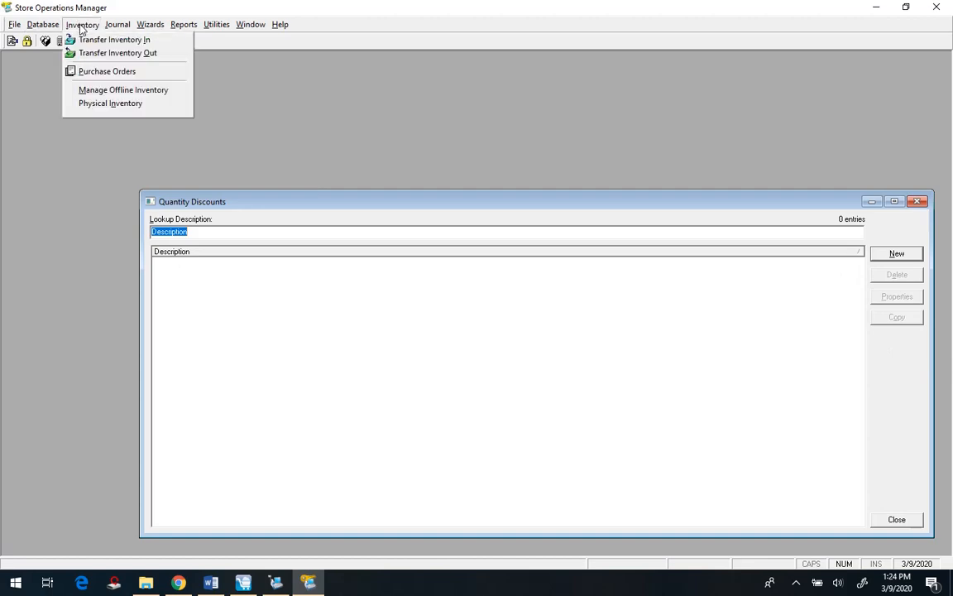
pyautogui.click(48, 41)
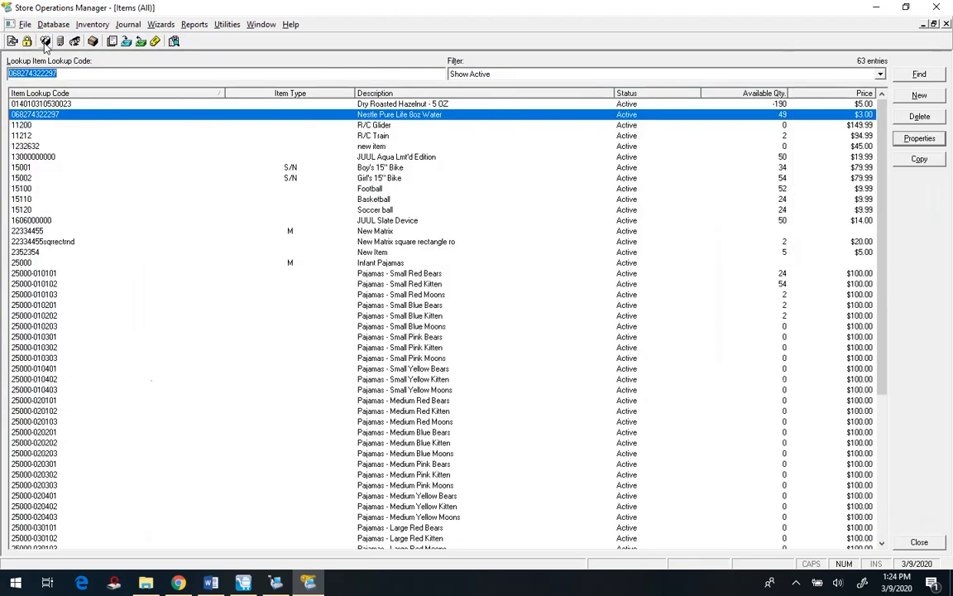
pyautogui.click(927, 144)
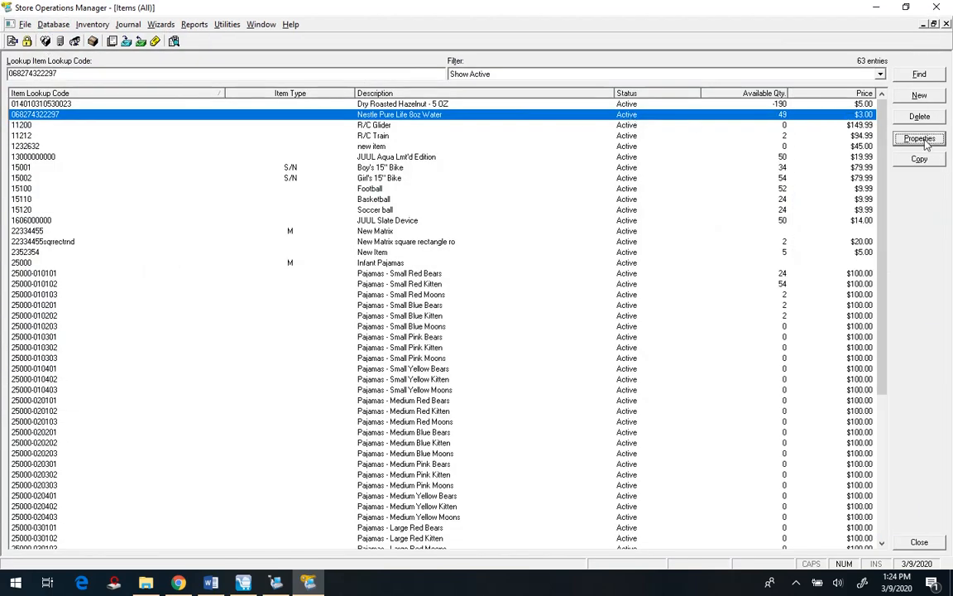
pyautogui.click(312, 104)
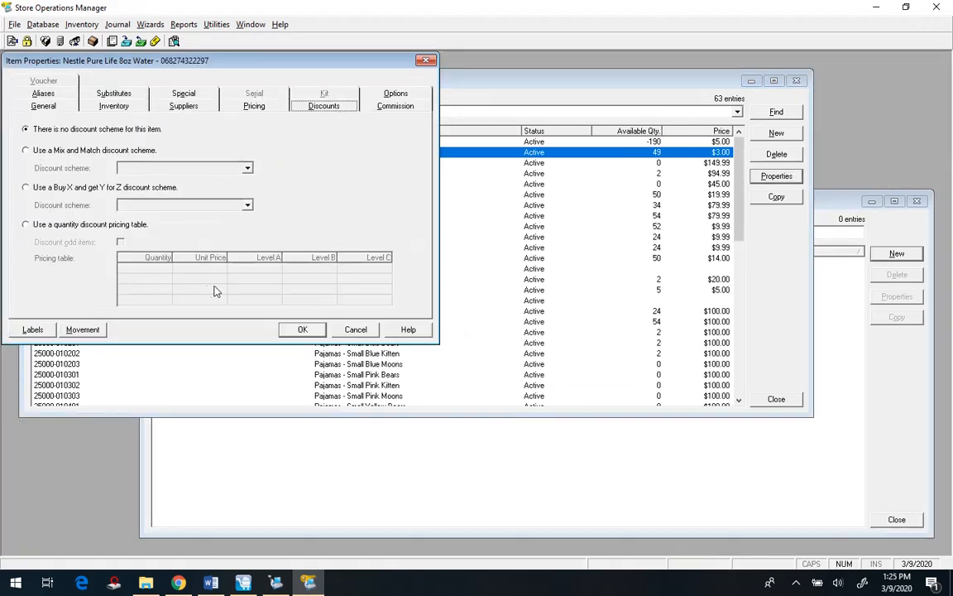
pyautogui.click(252, 108)
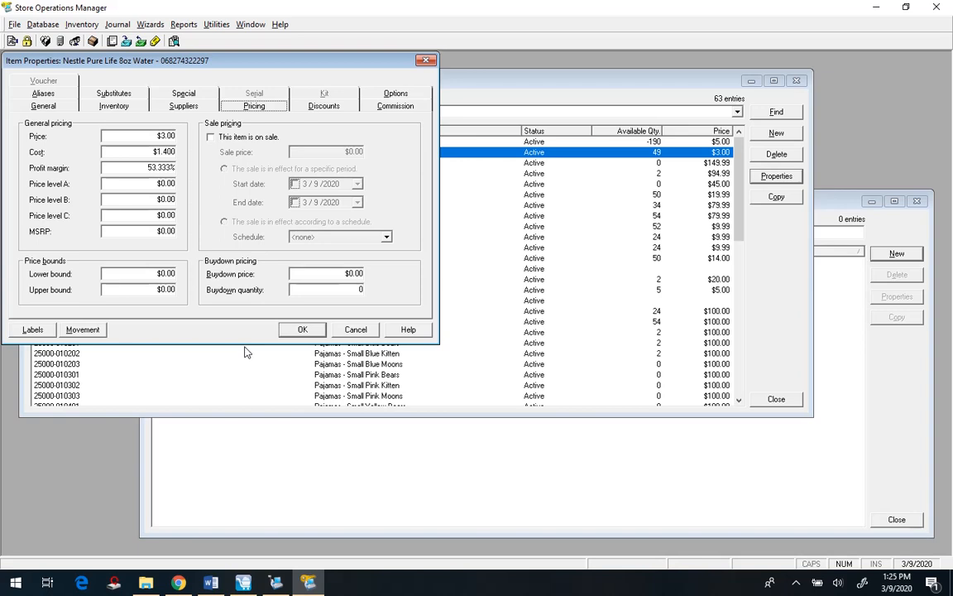
pyautogui.click(355, 330)
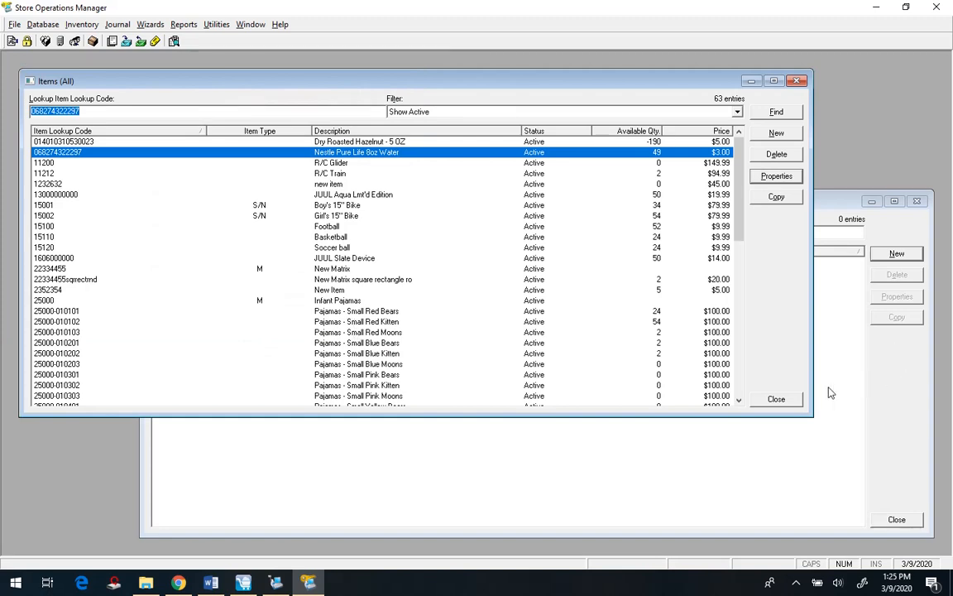
pyautogui.click(785, 403)
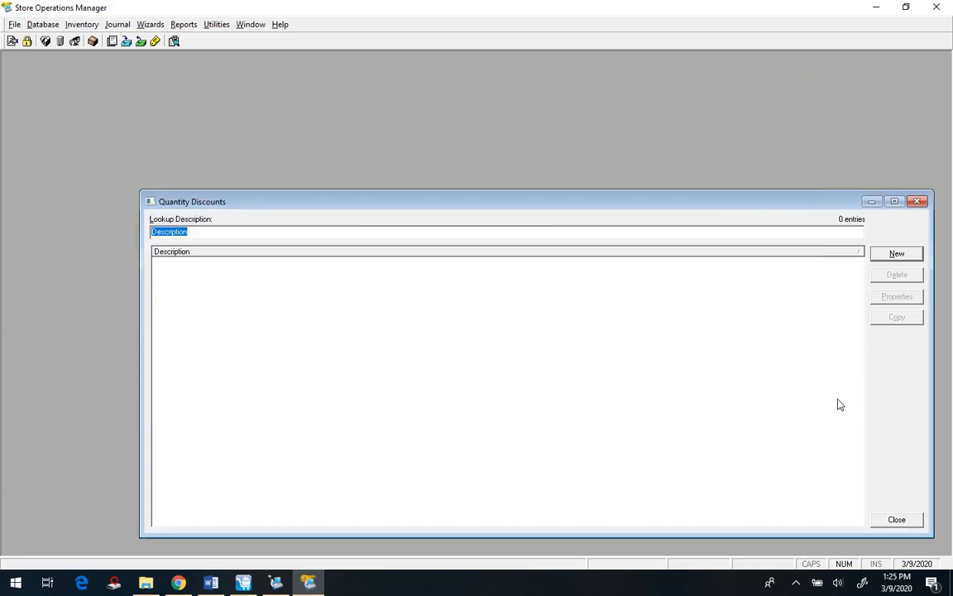
pyautogui.click(896, 517)
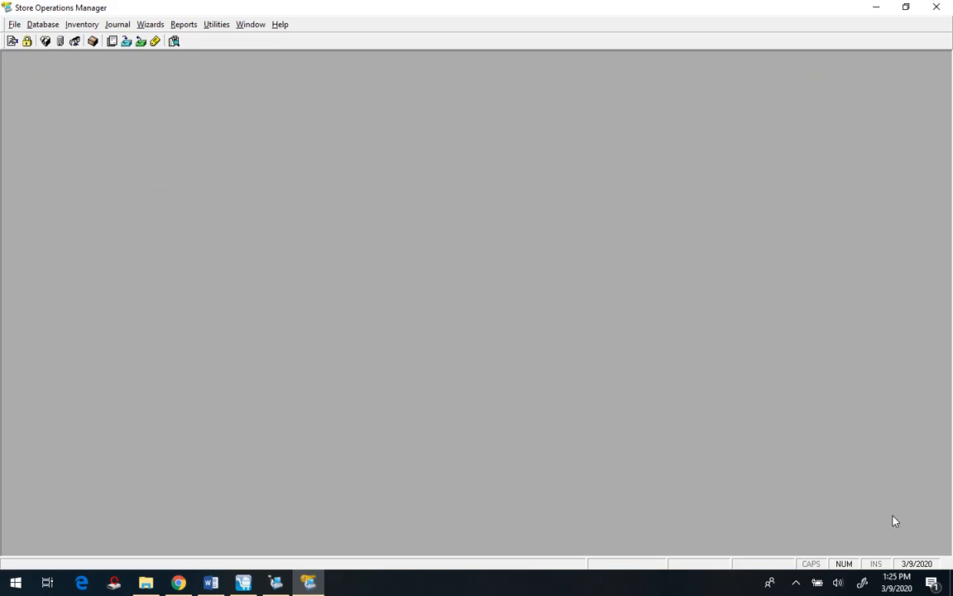
# Switch to Cloud Retailer in Chrome, search products for "wat", and examine the Aquafina water's pricing and discount settings for the Boise location
pyautogui.click(242, 583)
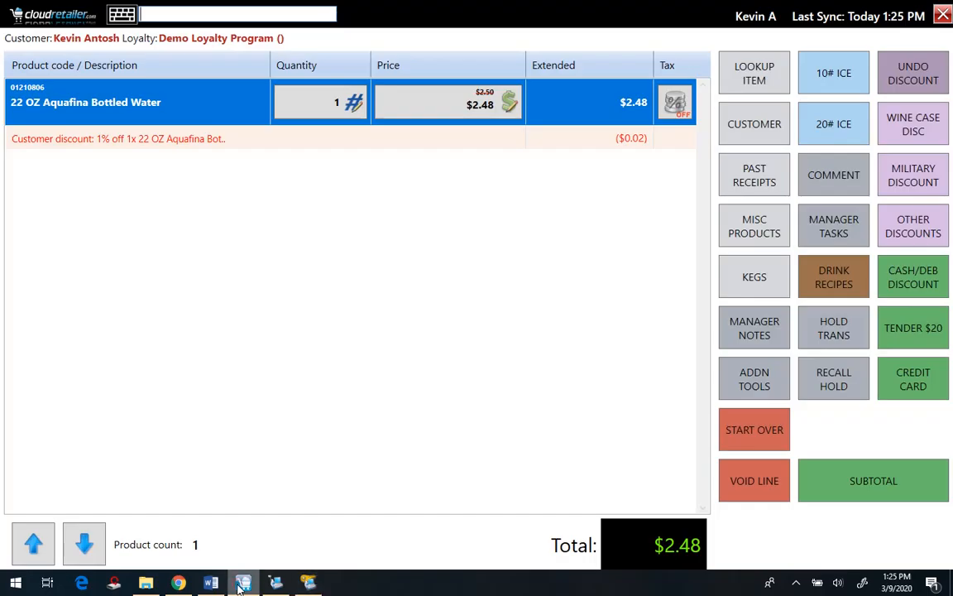
pyautogui.click(178, 584)
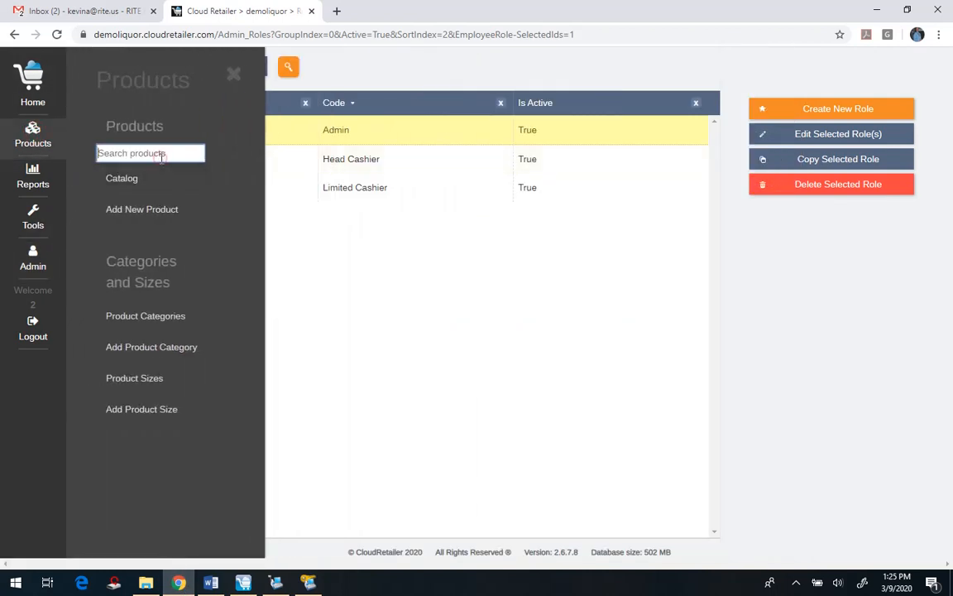
pyautogui.write('wat')
pyautogui.press('Return')
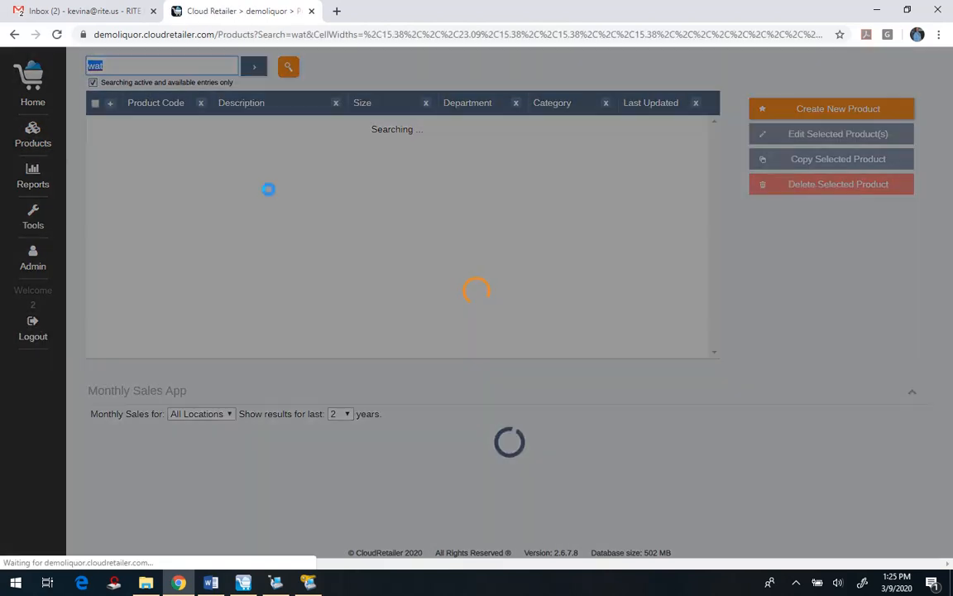
pyautogui.click(103, 128)
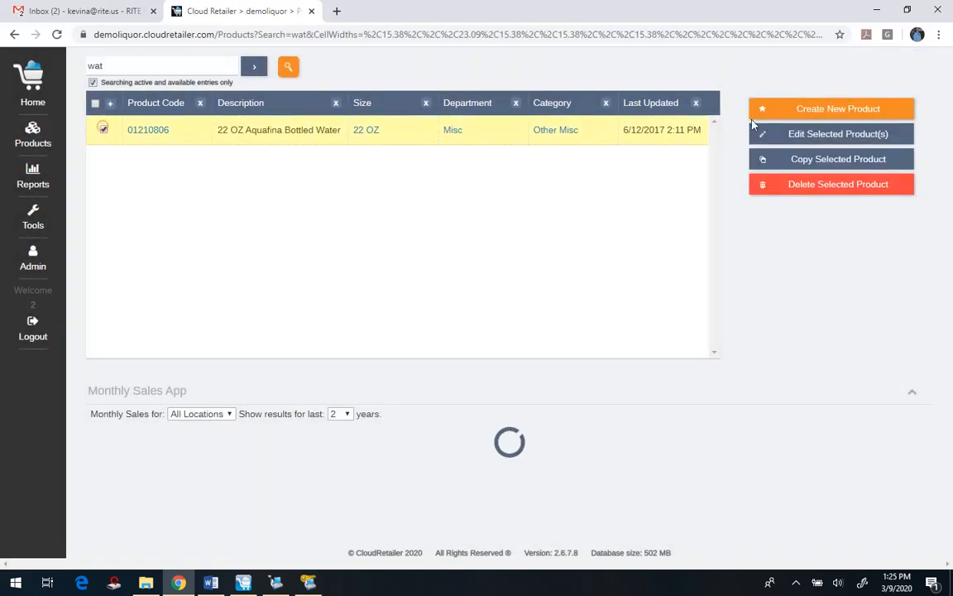
pyautogui.click(805, 136)
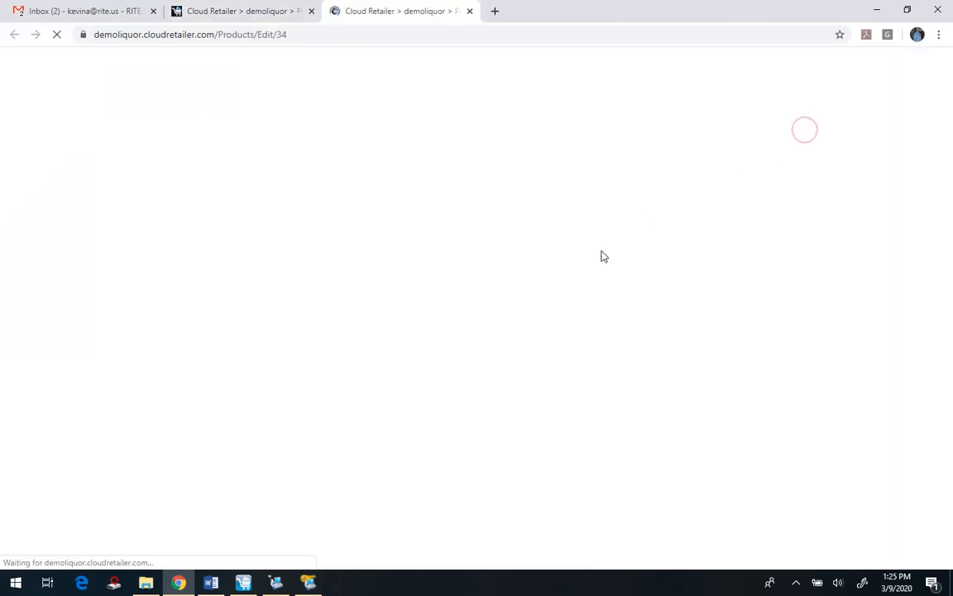
pyautogui.scroll(-10, 701, 374)
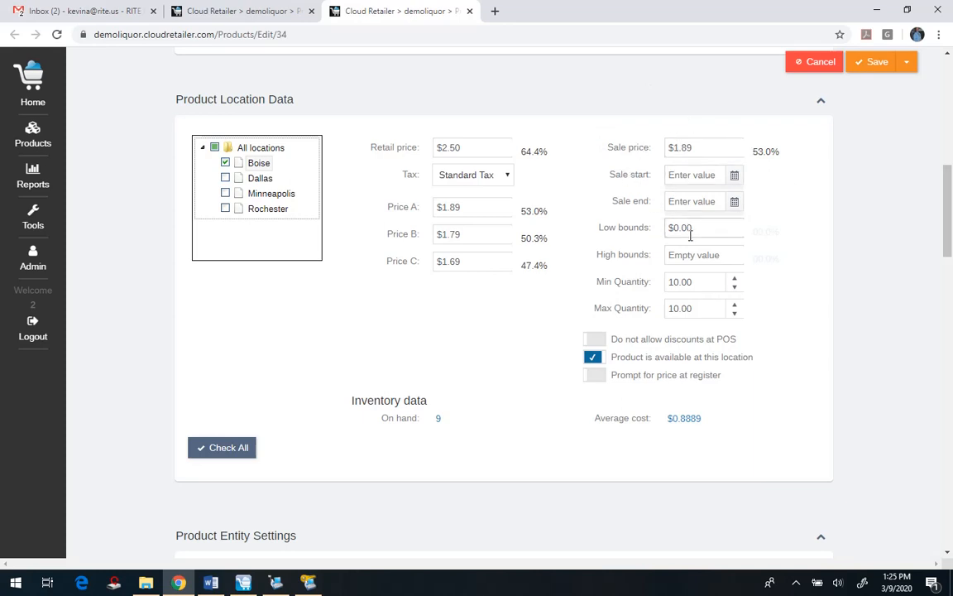
pyautogui.click(470, 11)
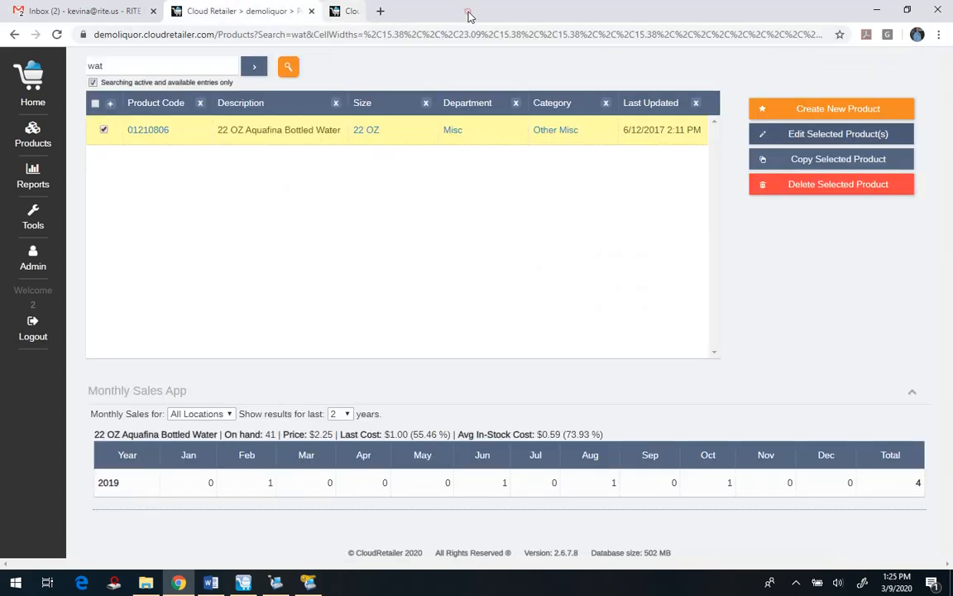
# Open the custom discounts list in the administration area and start a new custom discount
pyautogui.click(35, 223)
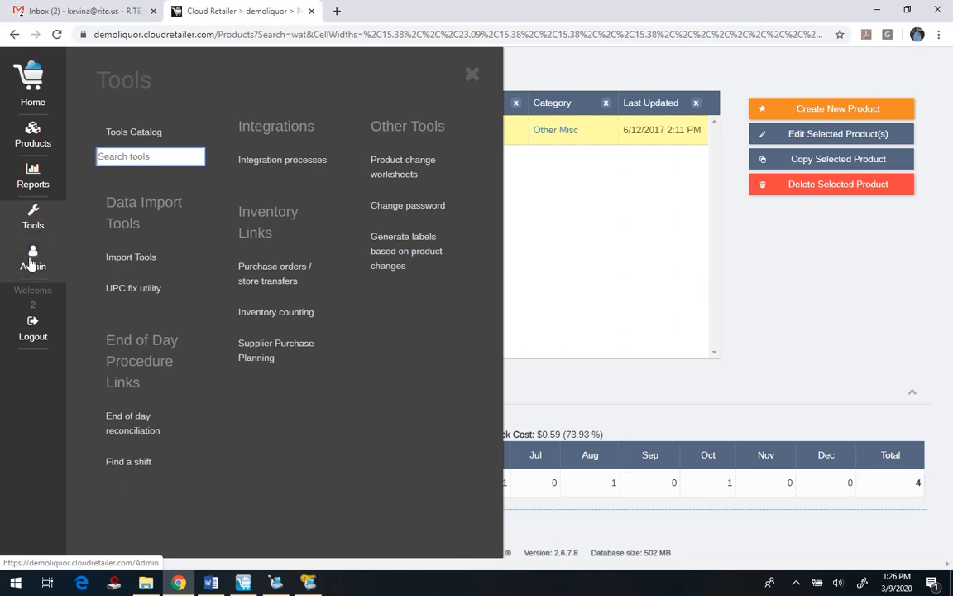
pyautogui.click(32, 263)
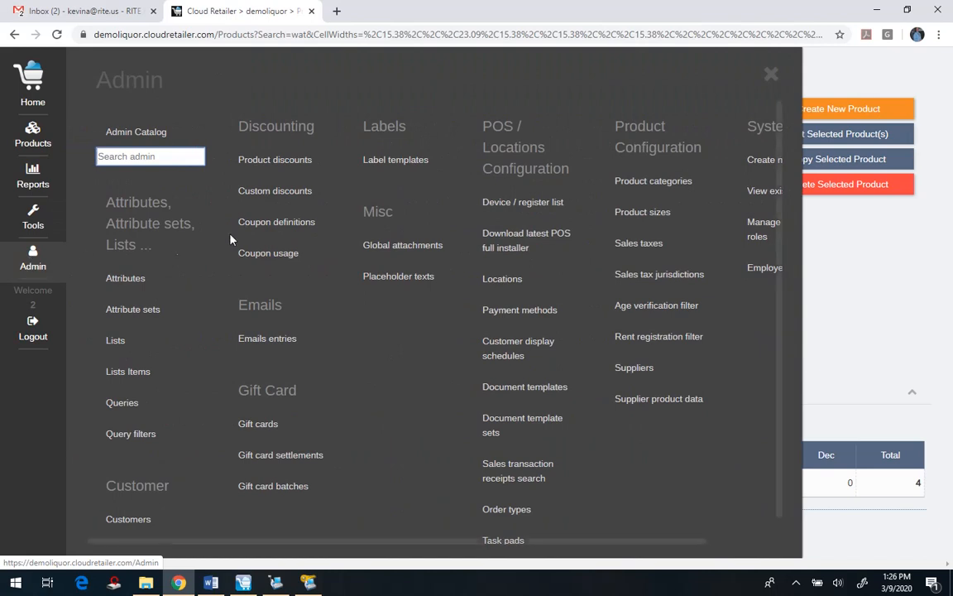
pyautogui.click(266, 197)
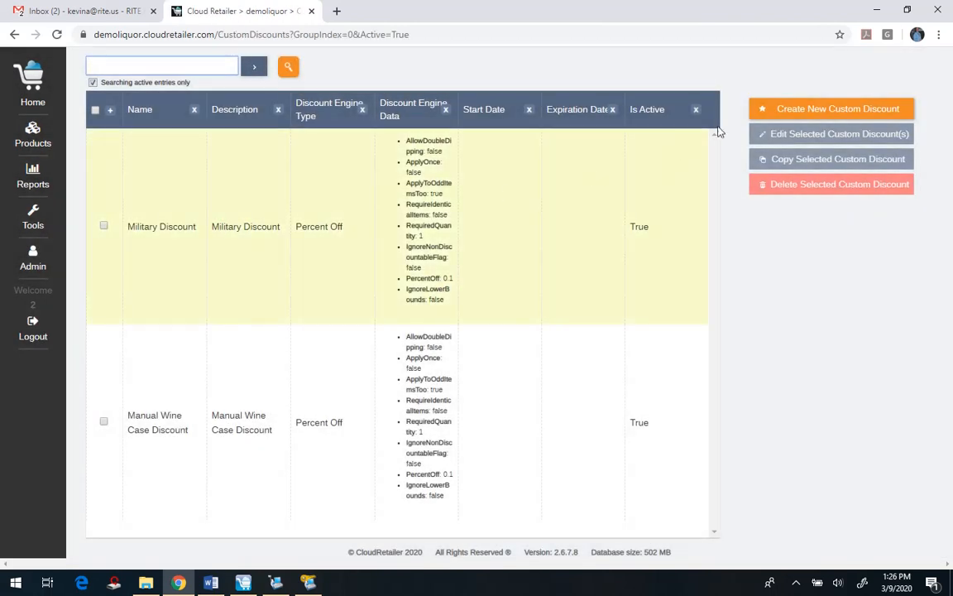
pyautogui.click(801, 110)
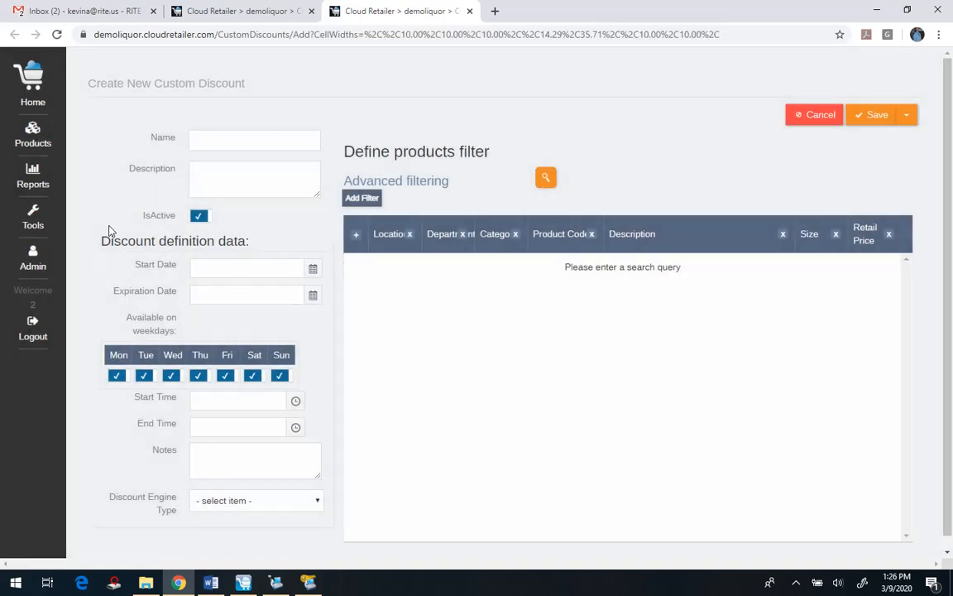
pyautogui.scroll(-1, 253, 314)
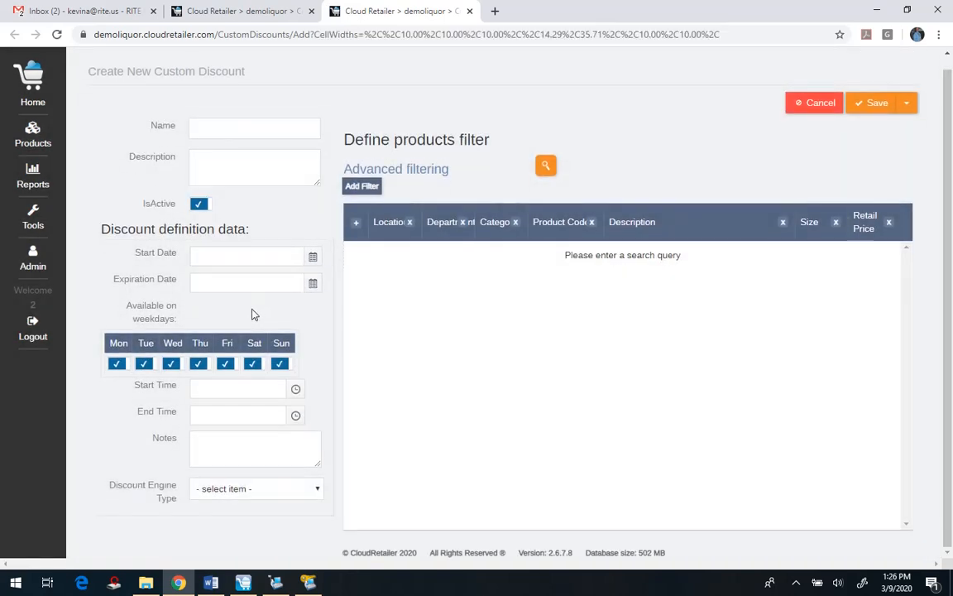
# Add a product filter where Category equals "beer" and append an empty second AND condition
pyautogui.click(362, 187)
pyautogui.click(539, 193)
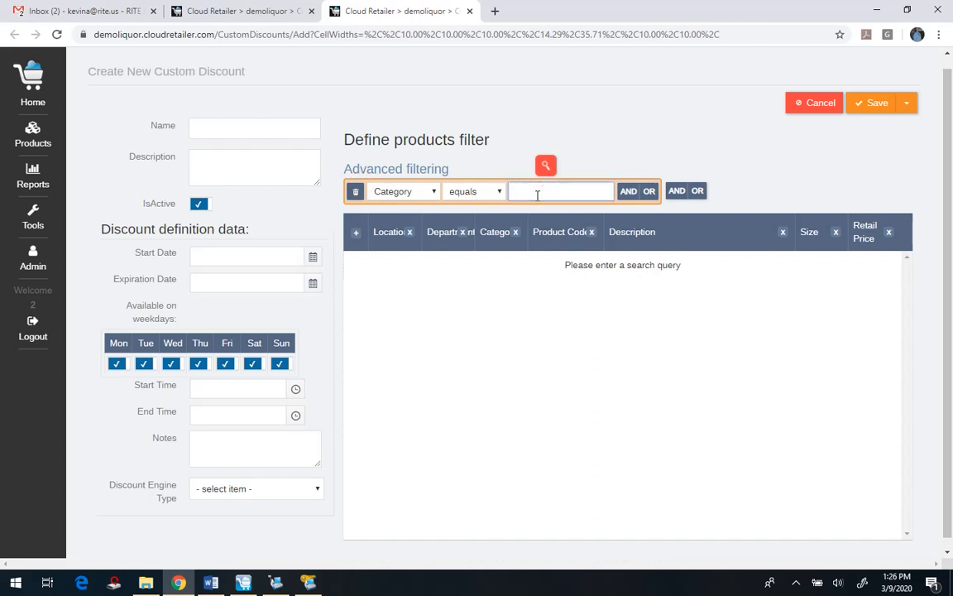
pyautogui.write('beer')
pyautogui.click(628, 193)
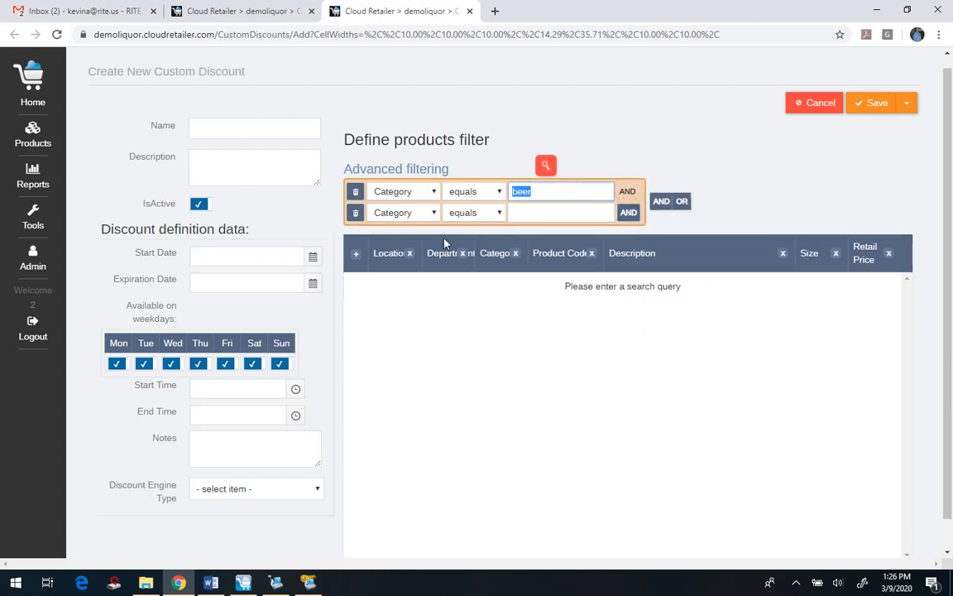
# Name the new custom discount "beer discount" and enter the description "super beer discount"
pyautogui.click(205, 130)
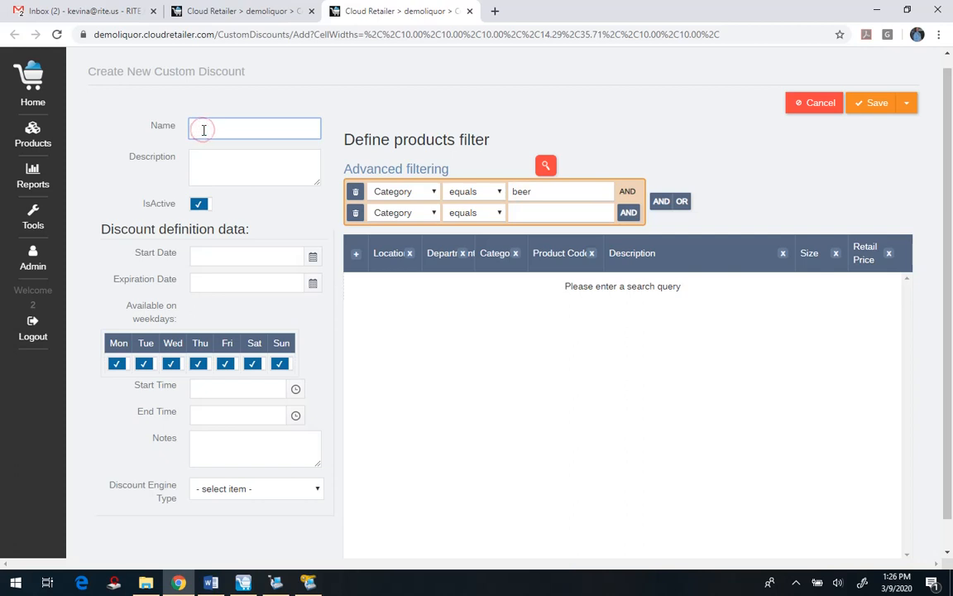
pyautogui.write('beer discount')
pyautogui.click(226, 159)
pyautogui.write('super ')
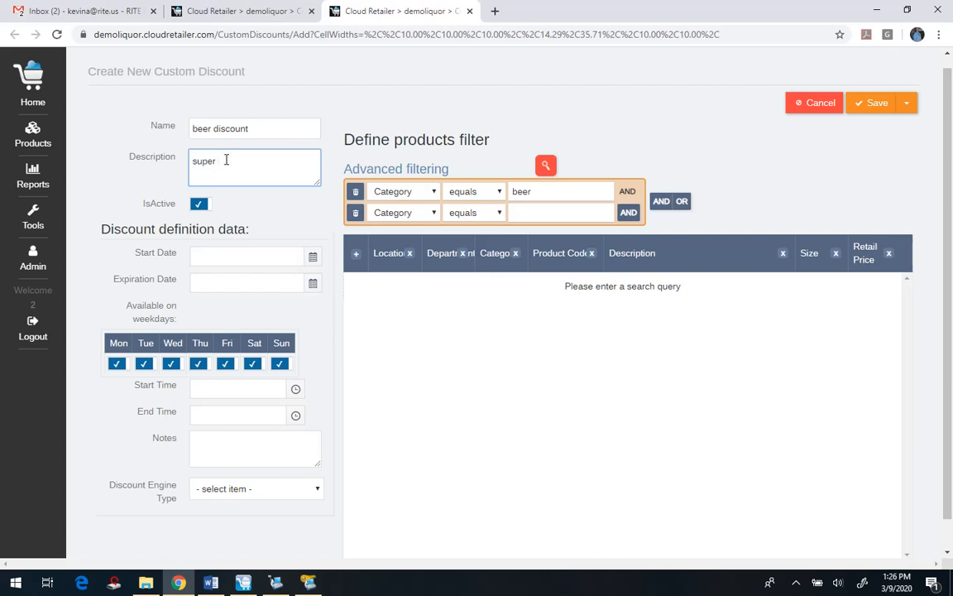
pyautogui.write('beer discount')
# Make the discount unavailable on Saturday and Sunday, and enter "Happy Hour" as its notes
pyautogui.scroll(-1, 294, 322)
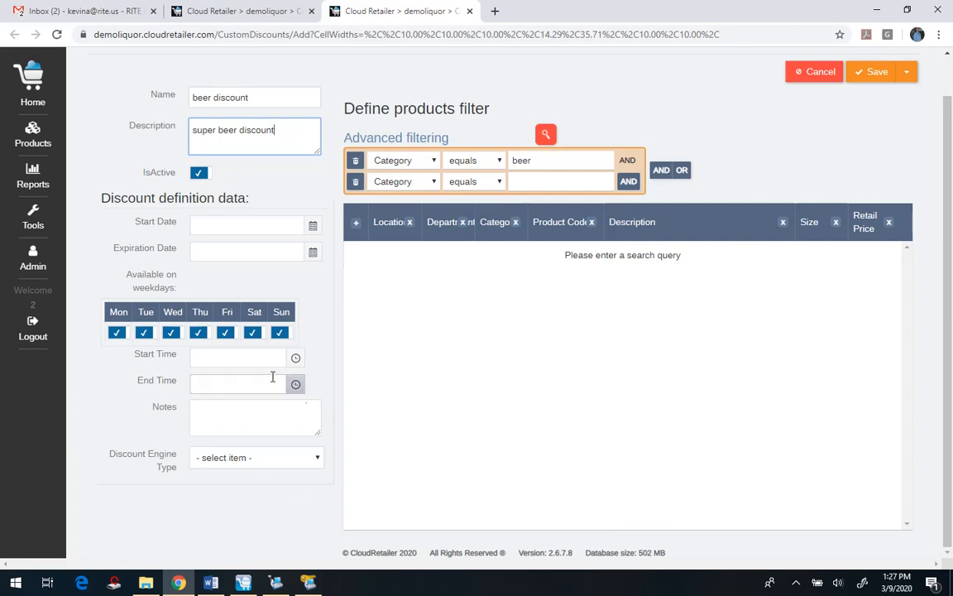
pyautogui.click(279, 334)
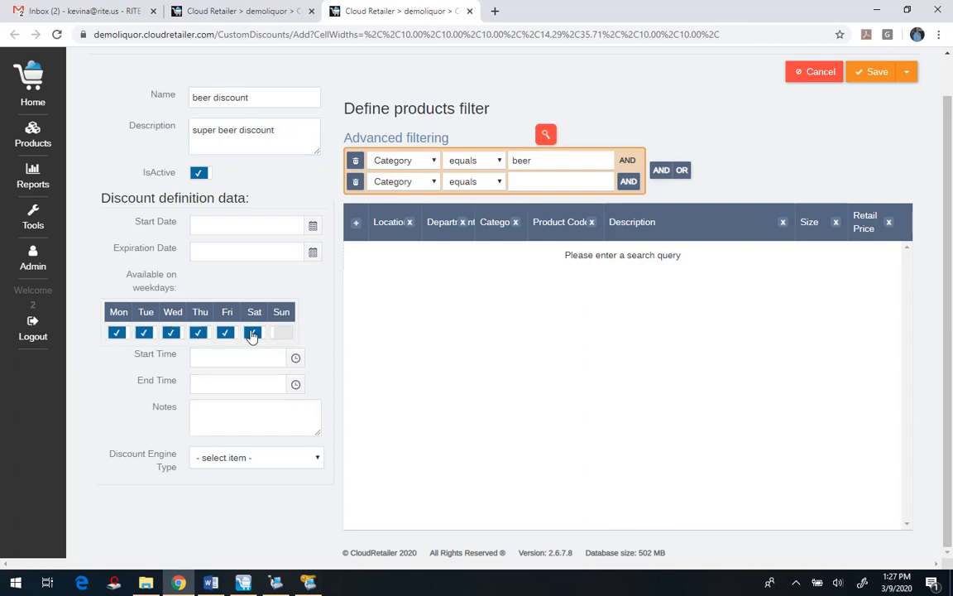
pyautogui.click(252, 333)
pyautogui.click(224, 423)
pyautogui.write('happy Hour')
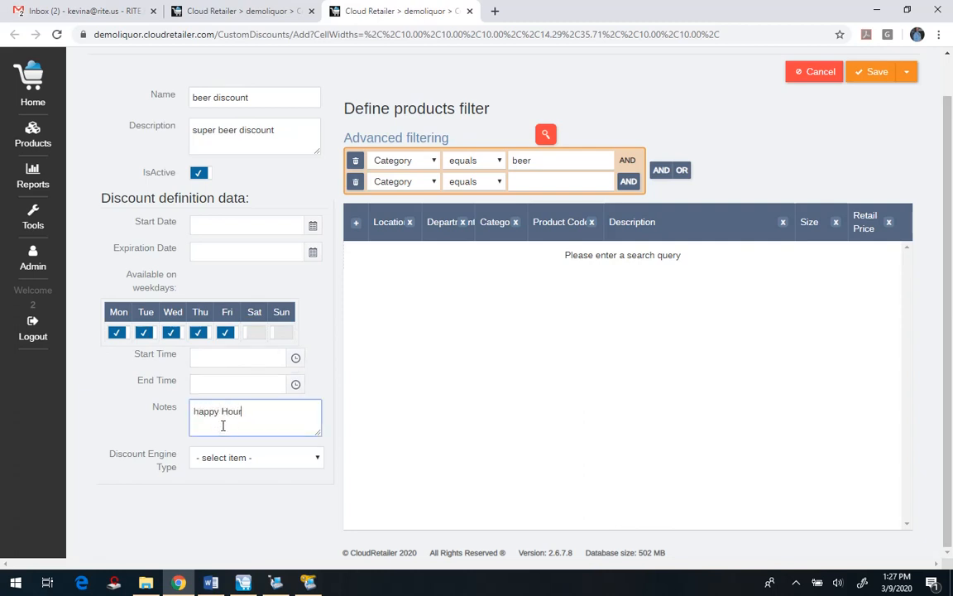
pyautogui.click(198, 412)
pyautogui.press('BackSpace')
pyautogui.write('H')
# Set the discount engine type to Cost Plus Percent with a + % value of 10
pyautogui.click(251, 467)
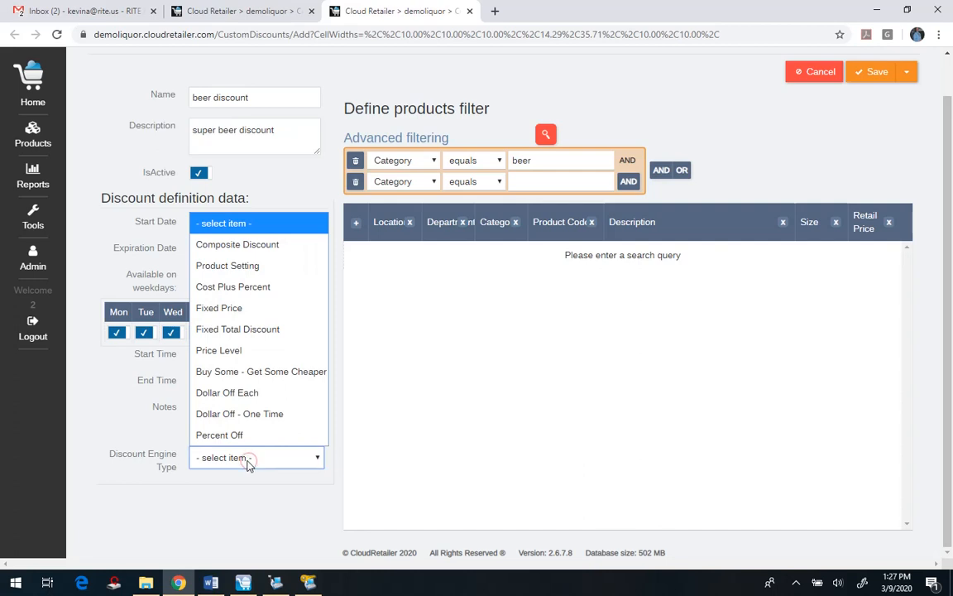
pyautogui.click(268, 298)
pyautogui.scroll(-3, 214, 406)
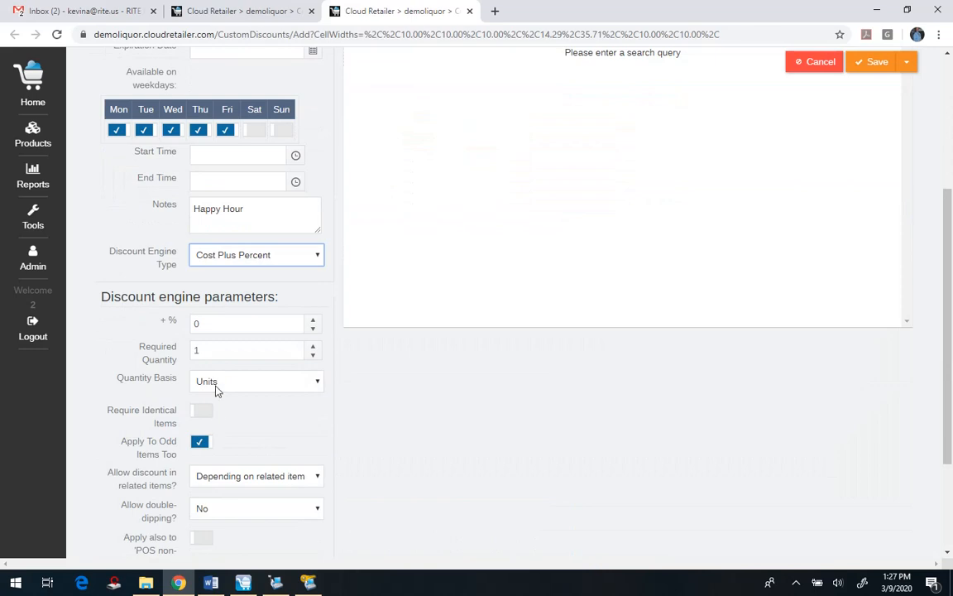
pyautogui.click(217, 325)
pyautogui.press('BackSpace')
pyautogui.write('10')
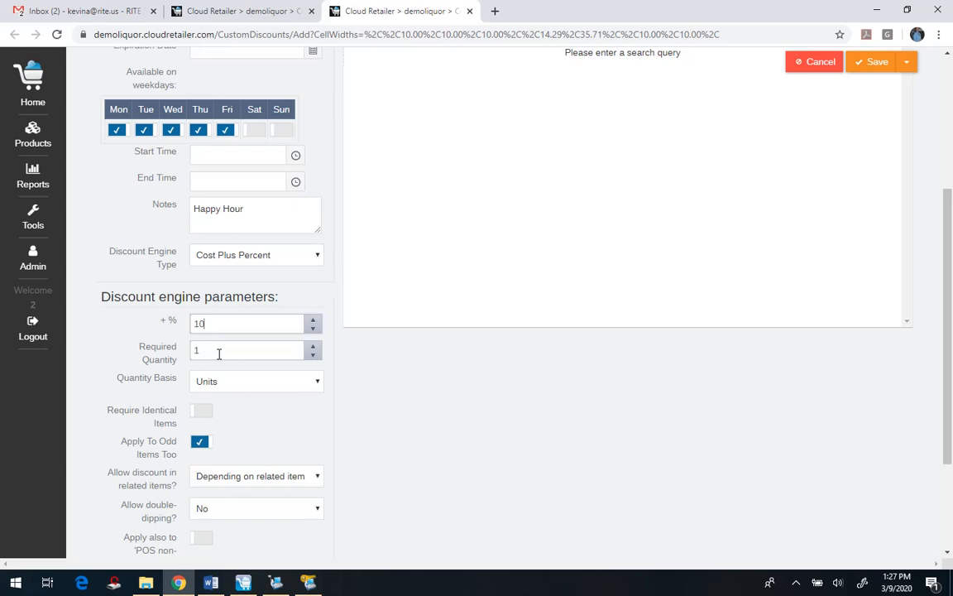
# Examine the remaining discount engine parameters, including required quantity, quantity basis, the related-items options, double-dipping and priority
pyautogui.click(217, 350)
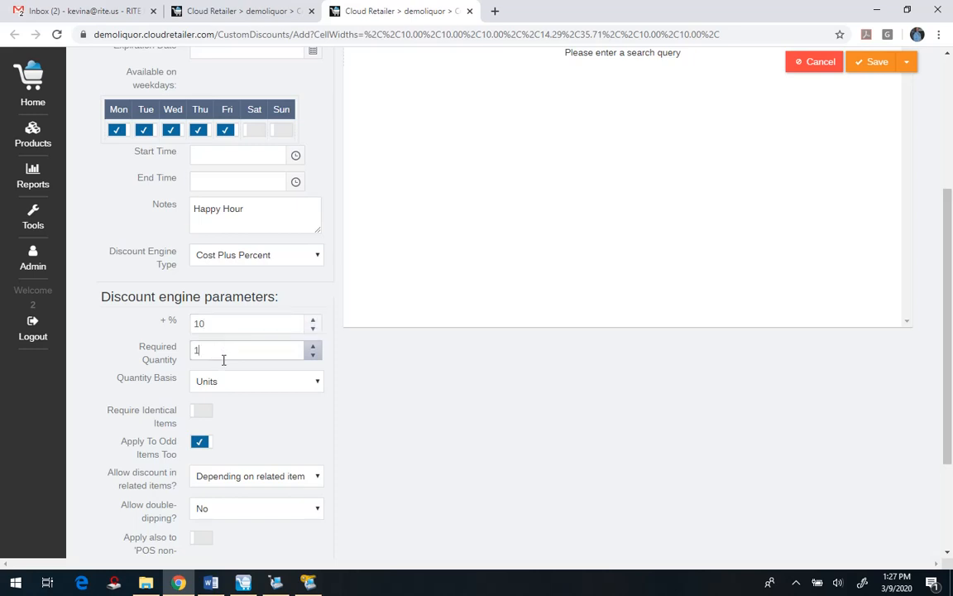
pyautogui.click(230, 381)
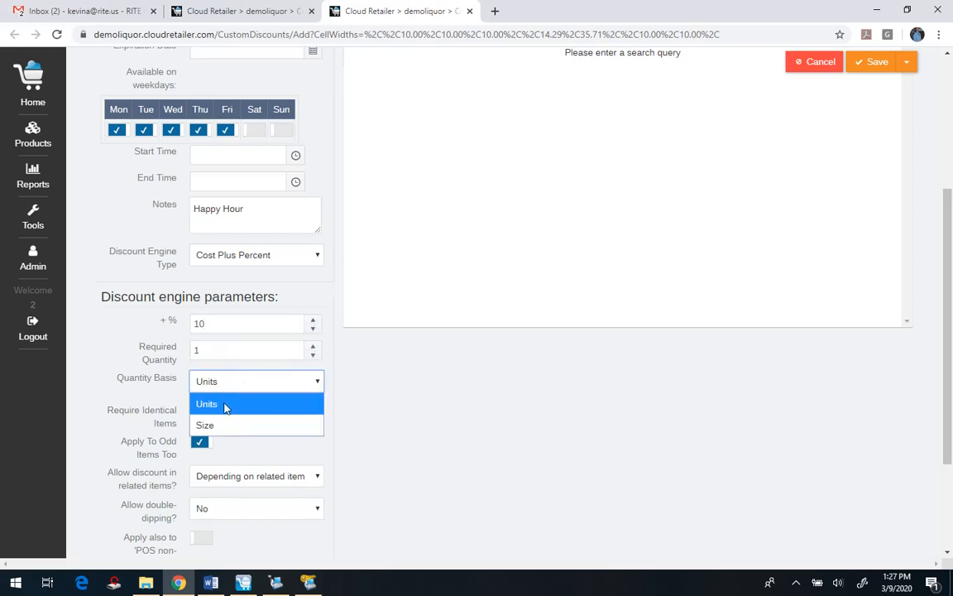
pyautogui.click(147, 412)
pyautogui.scroll(-1, 297, 423)
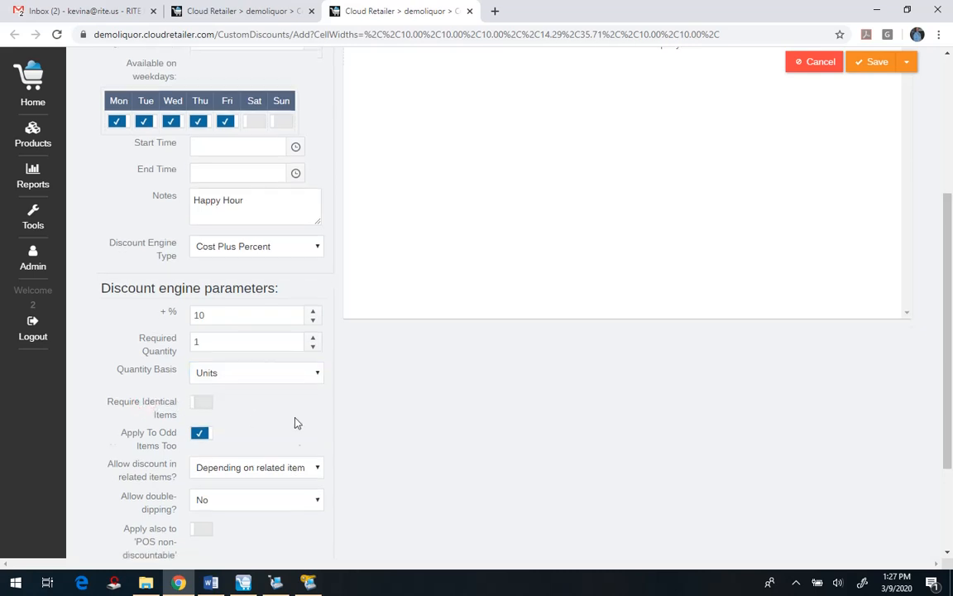
pyautogui.scroll(-3, 296, 422)
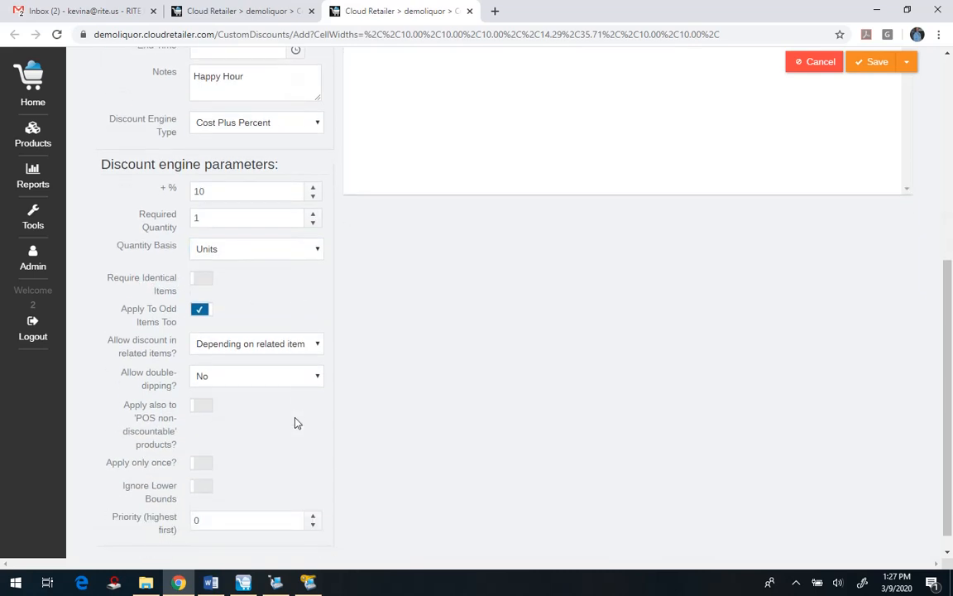
pyautogui.click(241, 350)
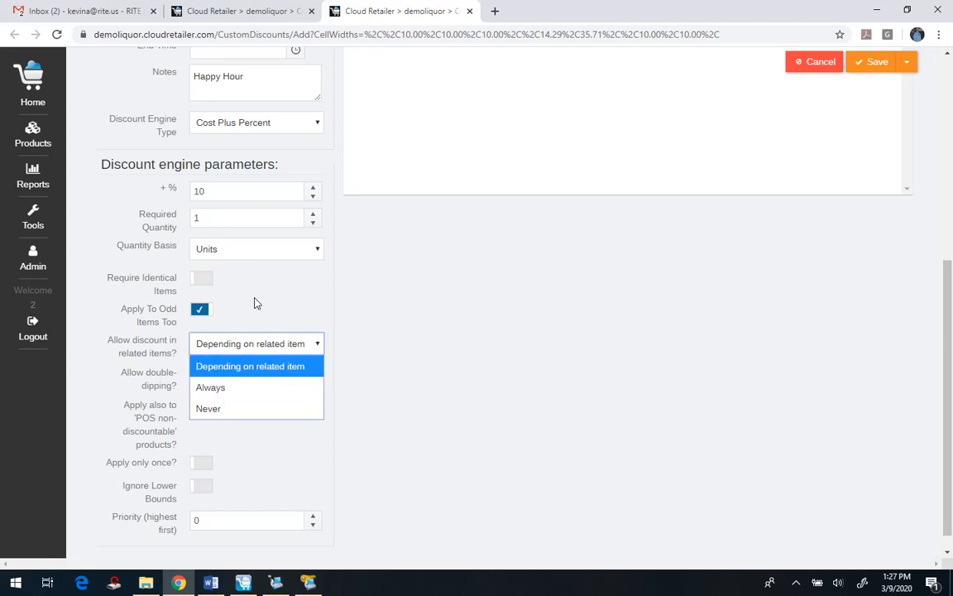
pyautogui.click(257, 304)
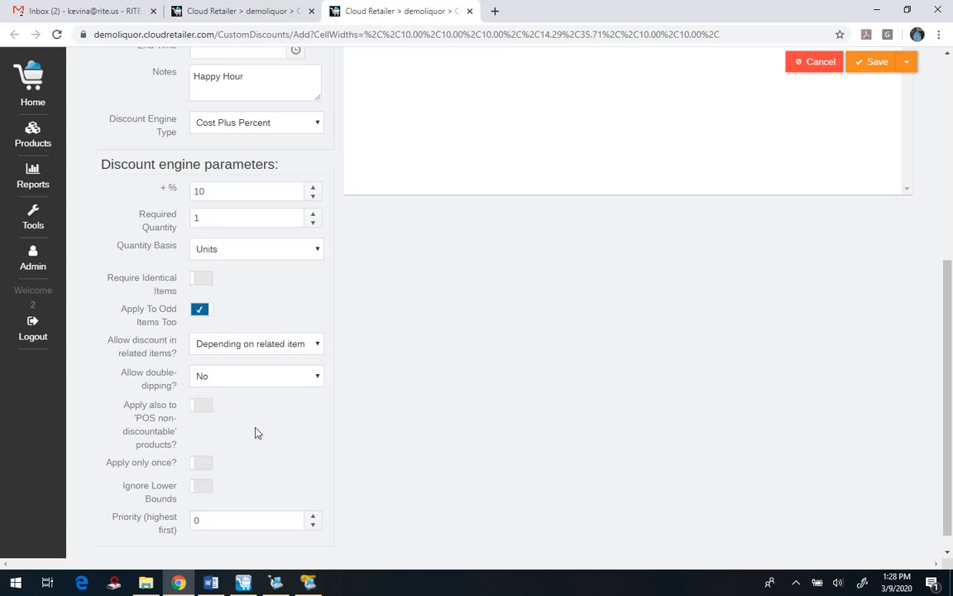
pyautogui.scroll(-1, 256, 432)
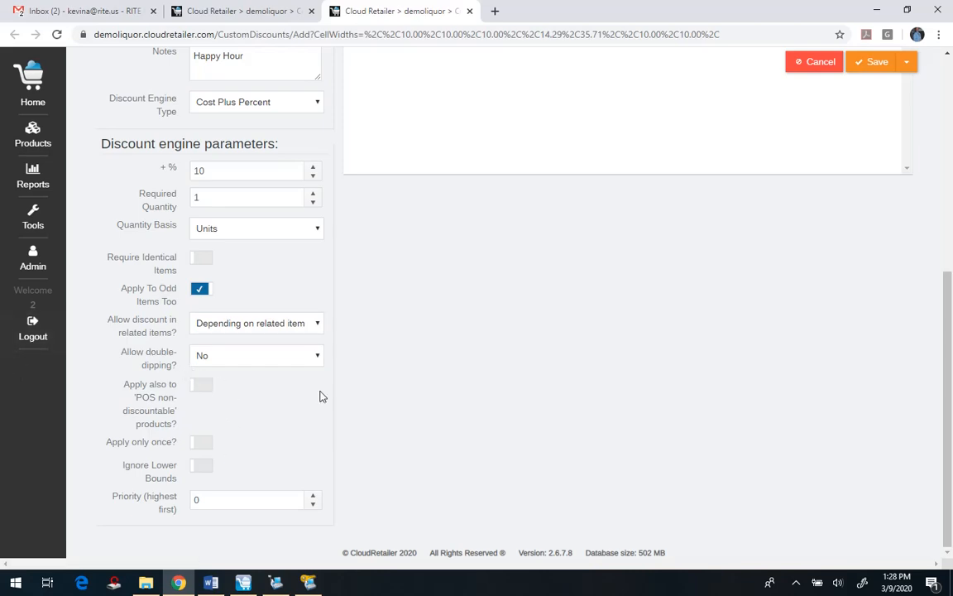
pyautogui.scroll(5, 241, 358)
pyautogui.scroll(-2, 245, 389)
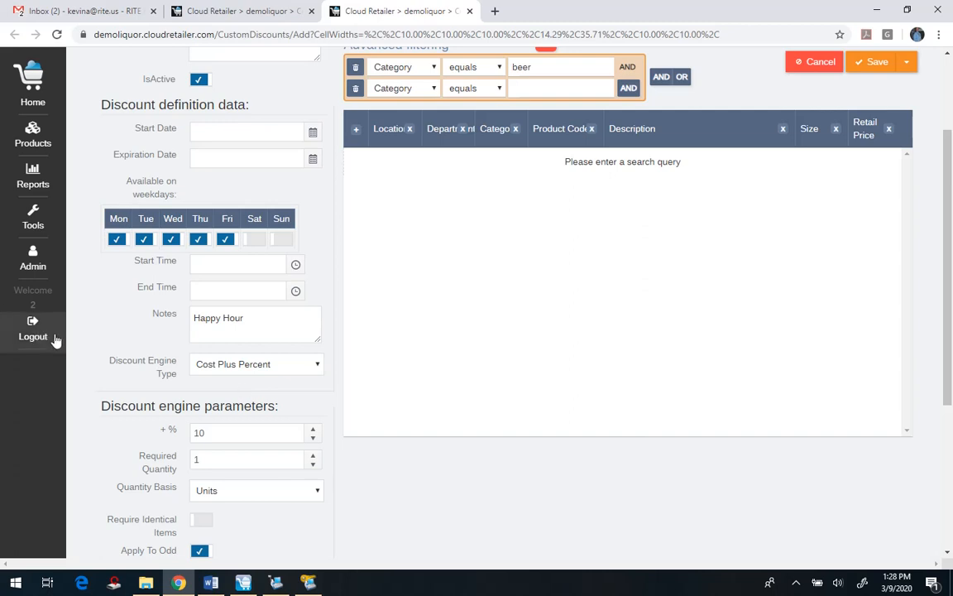
# Look over the administration catalog and return to the existing custom discounts list in the other browser tab
pyautogui.click(32, 267)
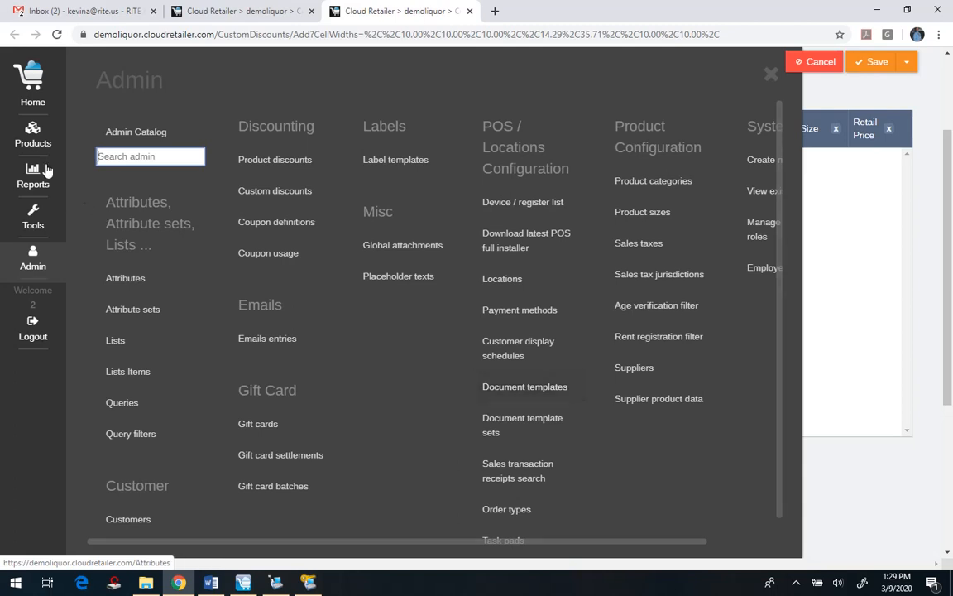
pyautogui.click(215, 11)
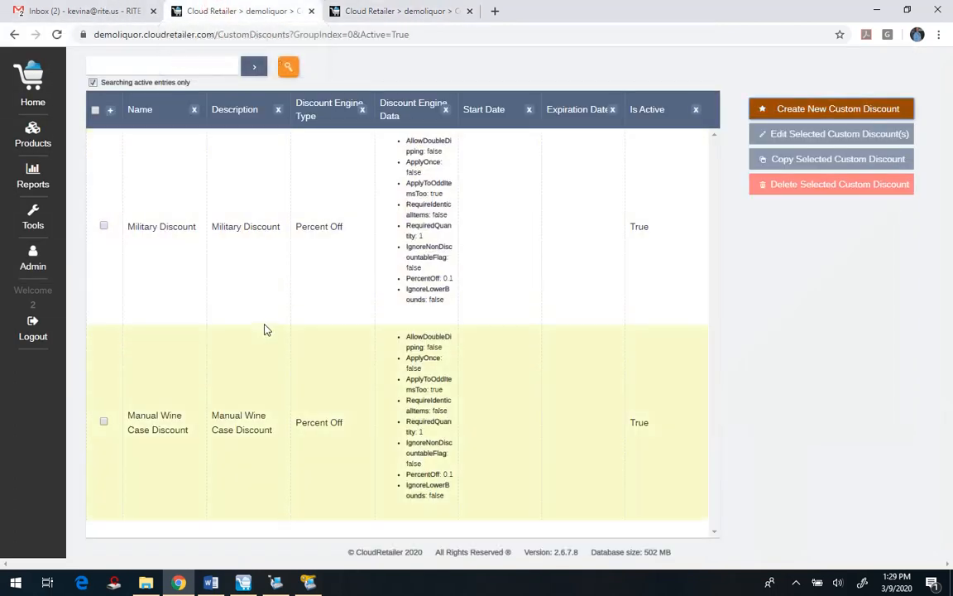